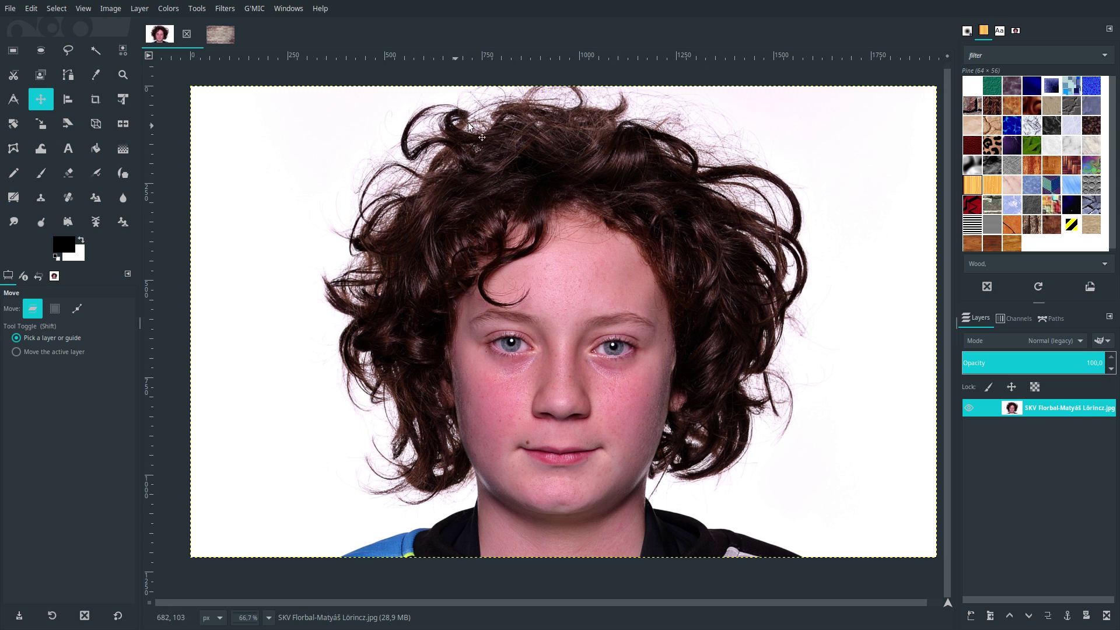
- Copy the boy's portrait to the clipboard
{"action": "left_click", "coordinate": [221, 39]}
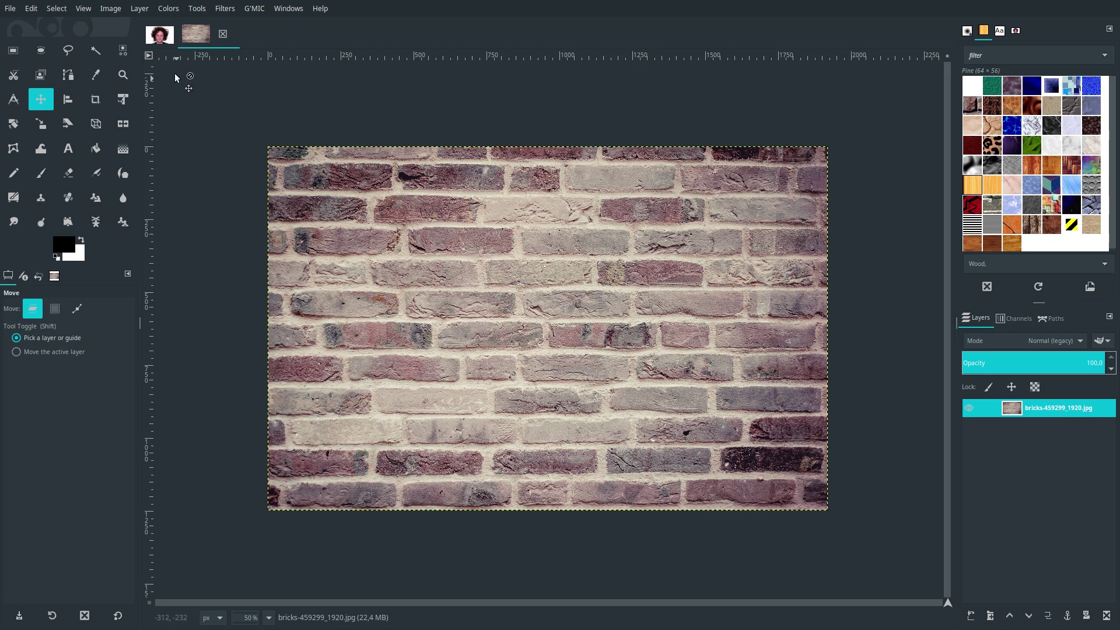
{"action": "left_click", "coordinate": [159, 34]}
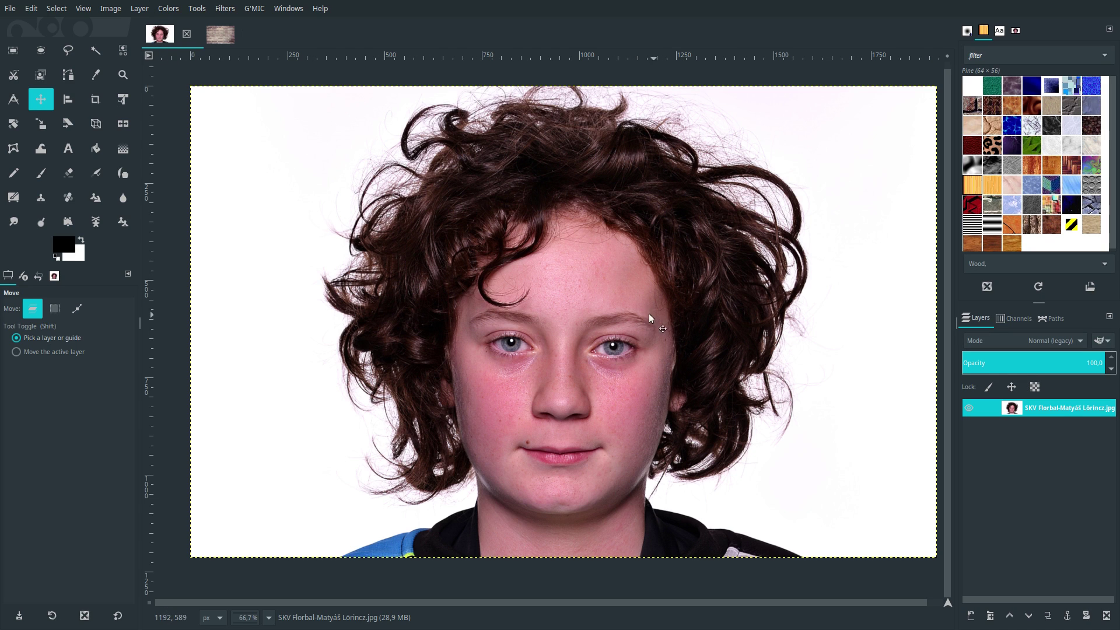
{"action": "right_click", "coordinate": [612, 292]}
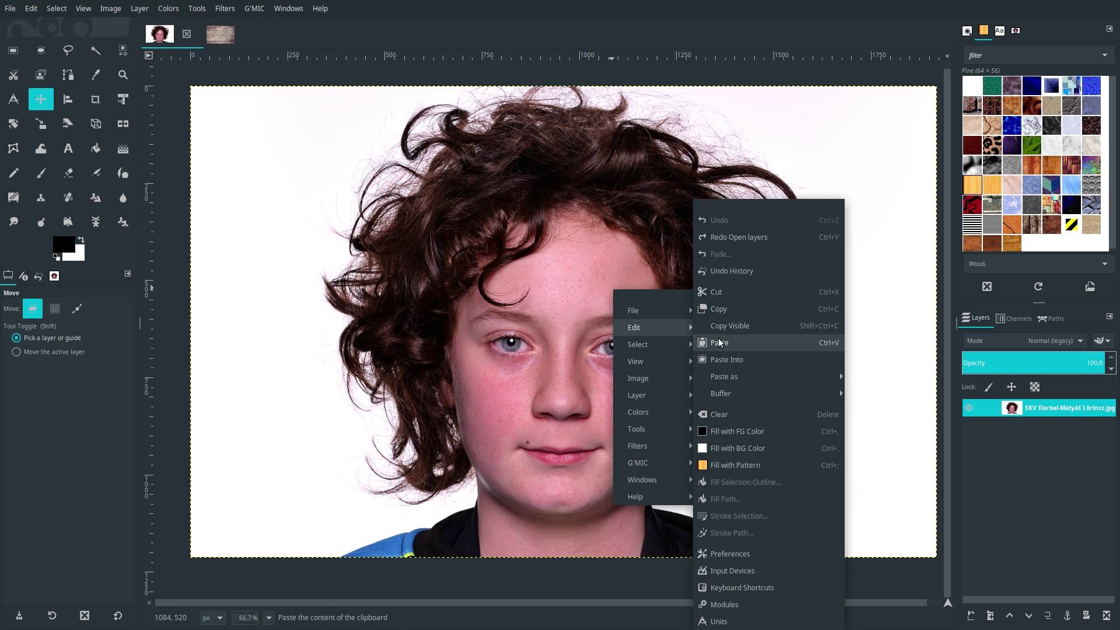
{"action": "mouse_move", "coordinate": [648, 327]}
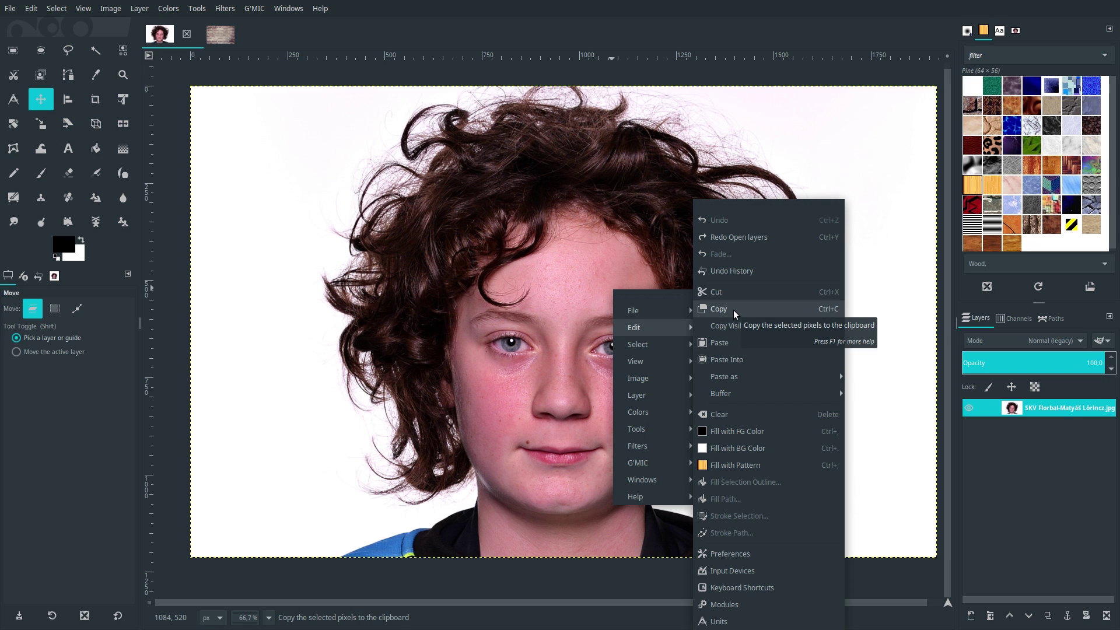
{"action": "left_click", "coordinate": [733, 310]}
- Paste the portrait into the brick-wall image as a new layer, then hide that layer
{"action": "left_click", "coordinate": [229, 34]}
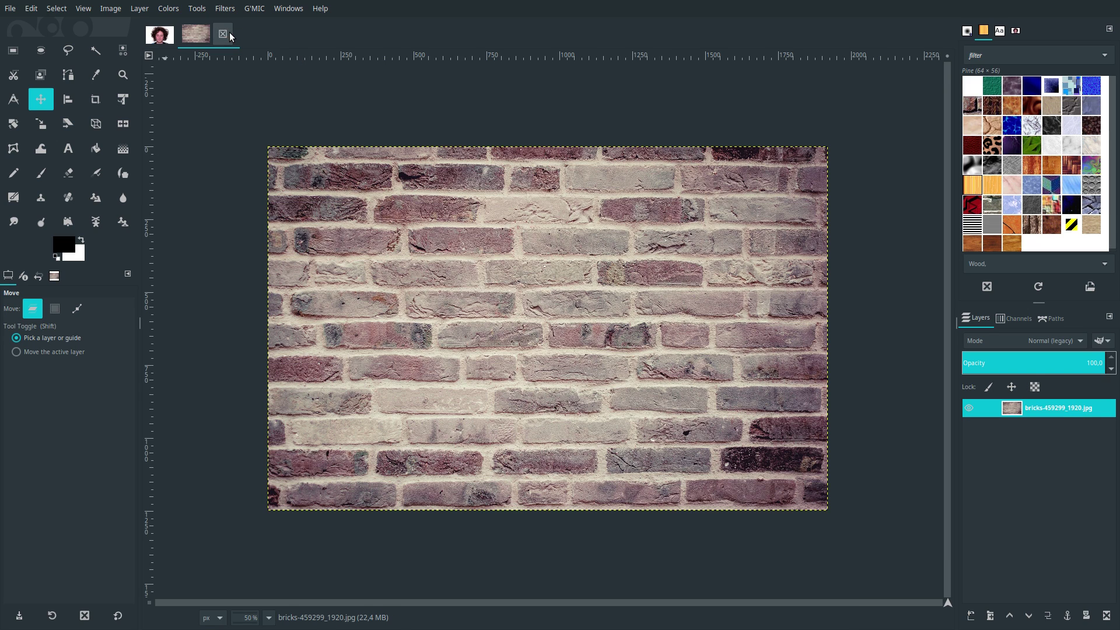
{"action": "right_click", "coordinate": [481, 275]}
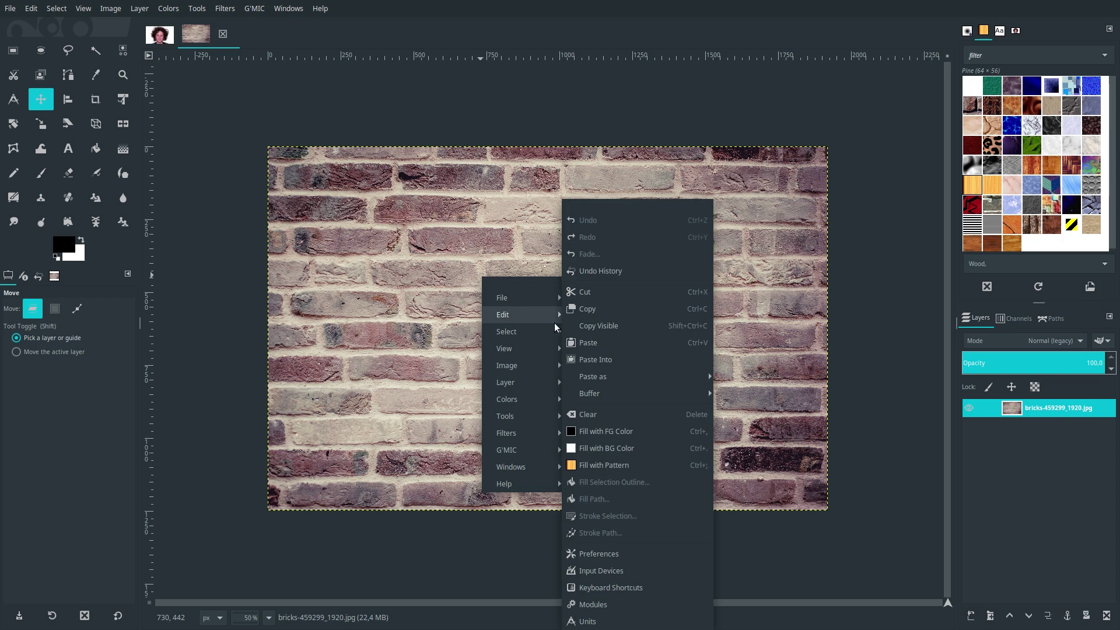
{"action": "left_click", "coordinate": [588, 342]}
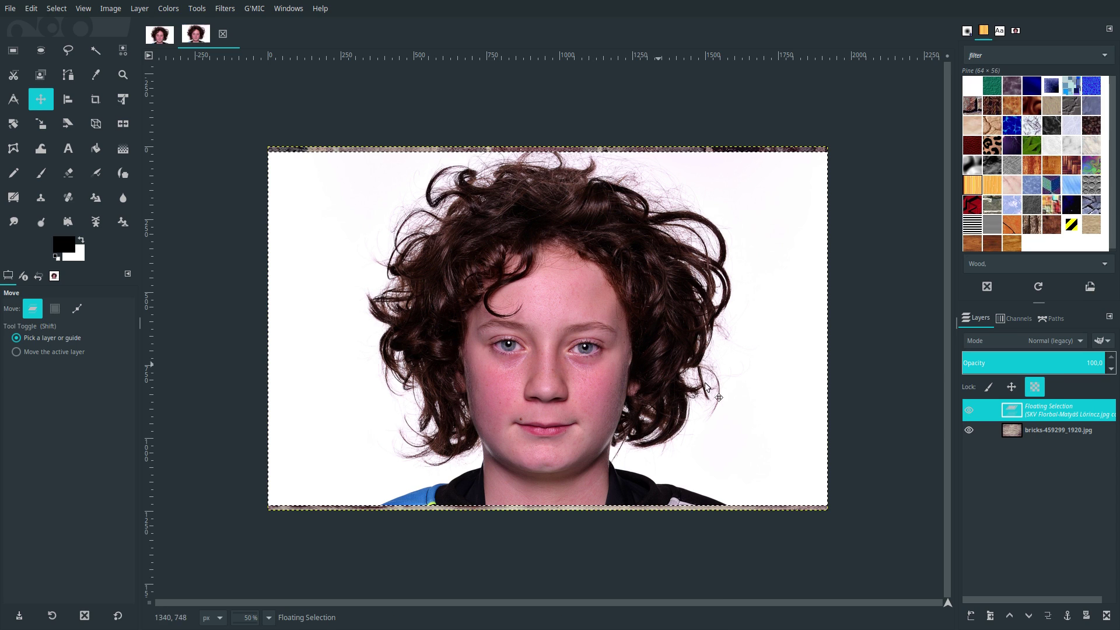
{"action": "left_click", "coordinate": [971, 613]}
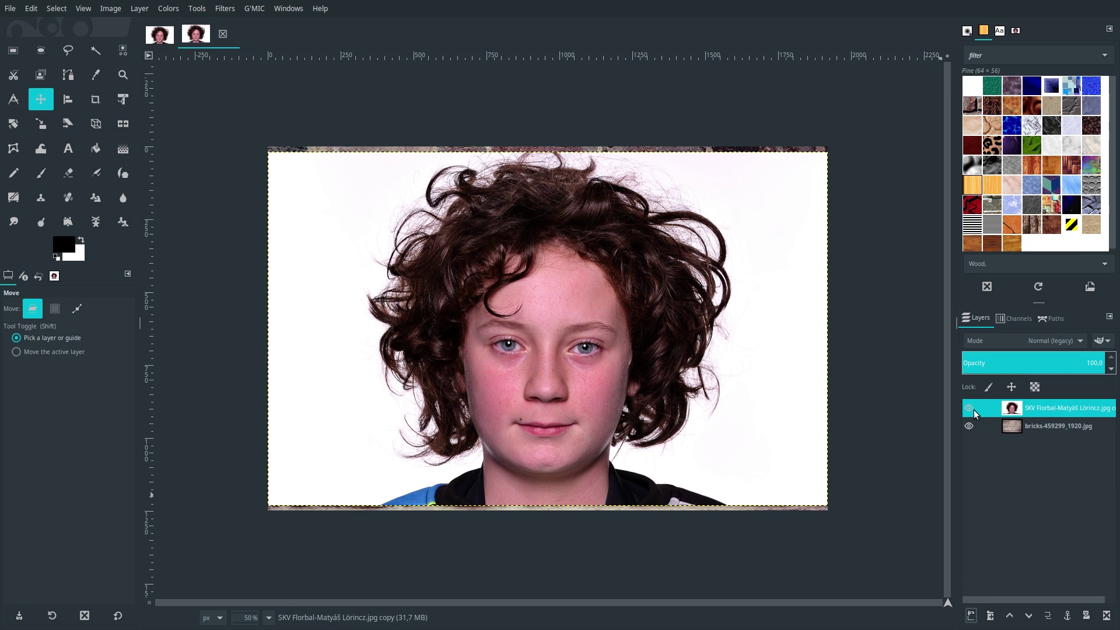
{"action": "left_click", "coordinate": [968, 408]}
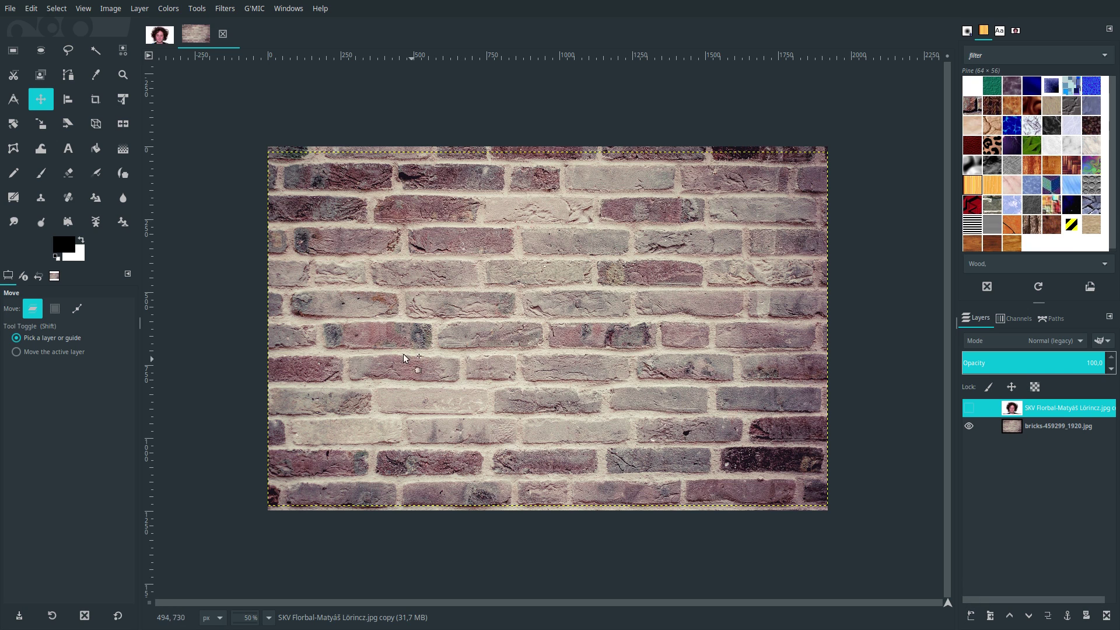
- Crop the brick wall to 1920×1214 with the top edge raised, then show the portrait layer
{"action": "left_click", "coordinate": [95, 102]}
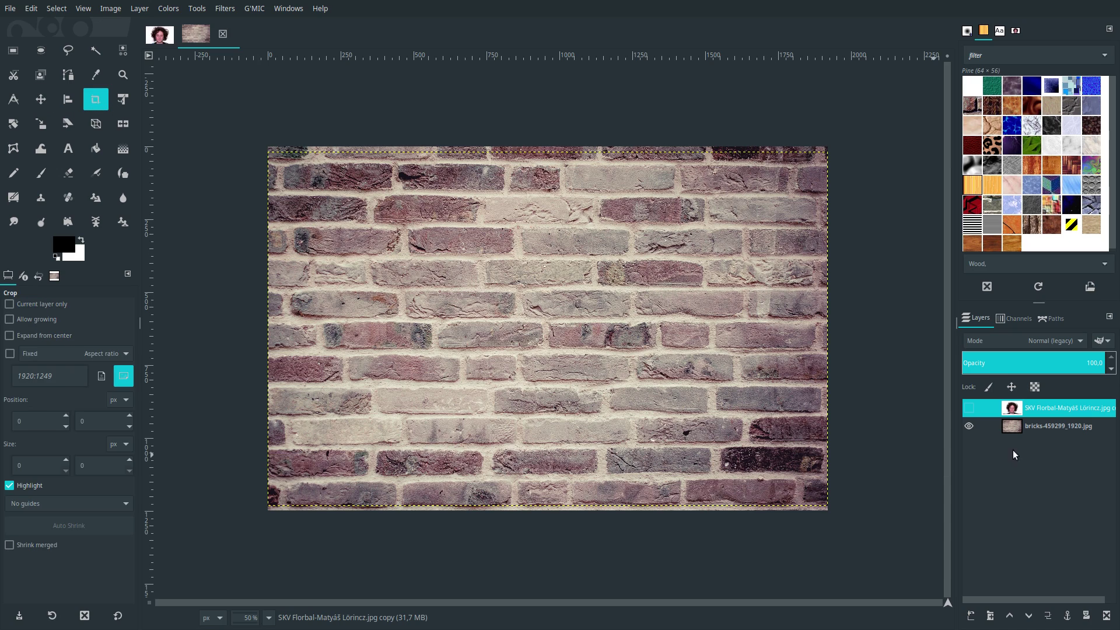
{"action": "left_click", "coordinate": [1013, 426]}
{"action": "left_click", "coordinate": [1012, 408]}
{"action": "mouse_move", "coordinate": [268, 153]}
{"action": "left_mouse_down"}
{"action": "mouse_move", "coordinate": [739, 356]}
{"action": "mouse_move", "coordinate": [838, 506]}
{"action": "left_mouse_up"}
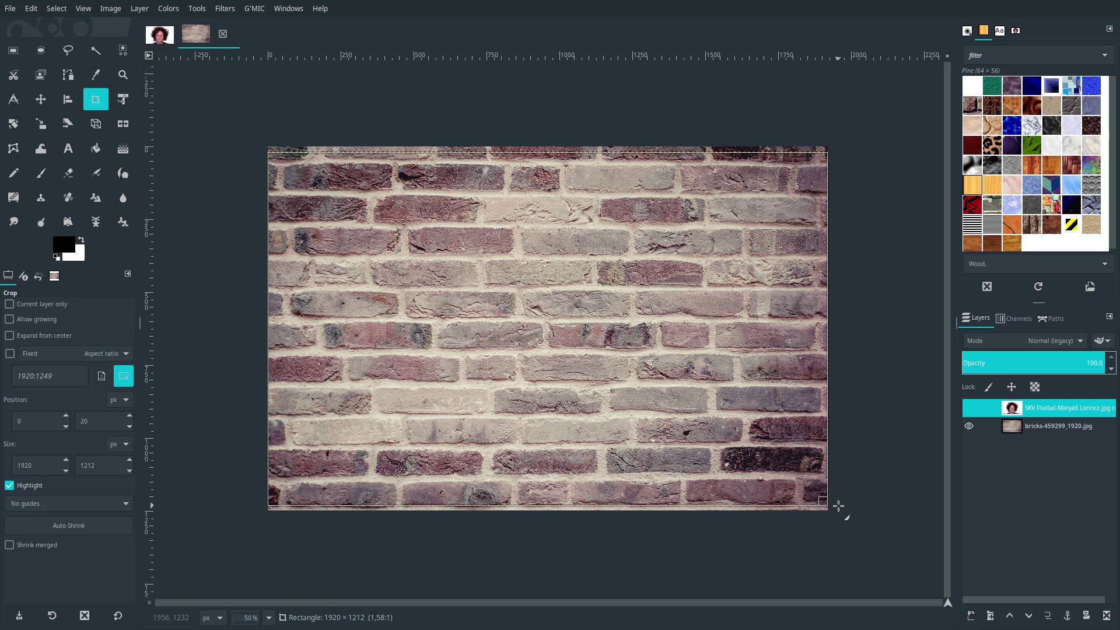
{"action": "left_click_drag", "start_coordinate": [516, 161], "coordinate": [516, 160]}
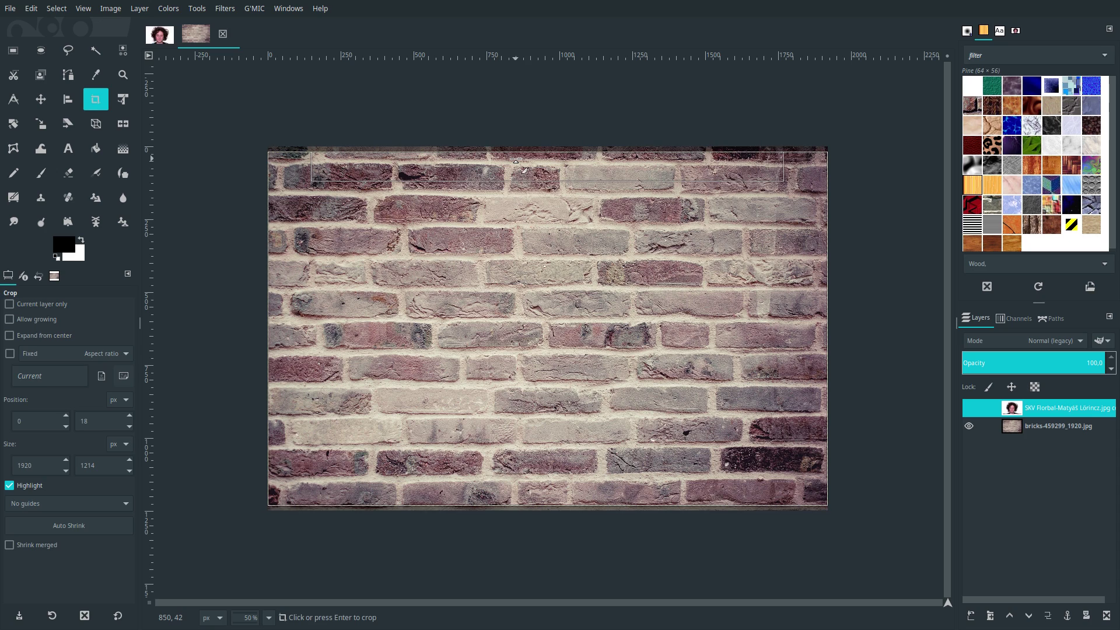
{"action": "left_click", "coordinate": [1012, 429]}
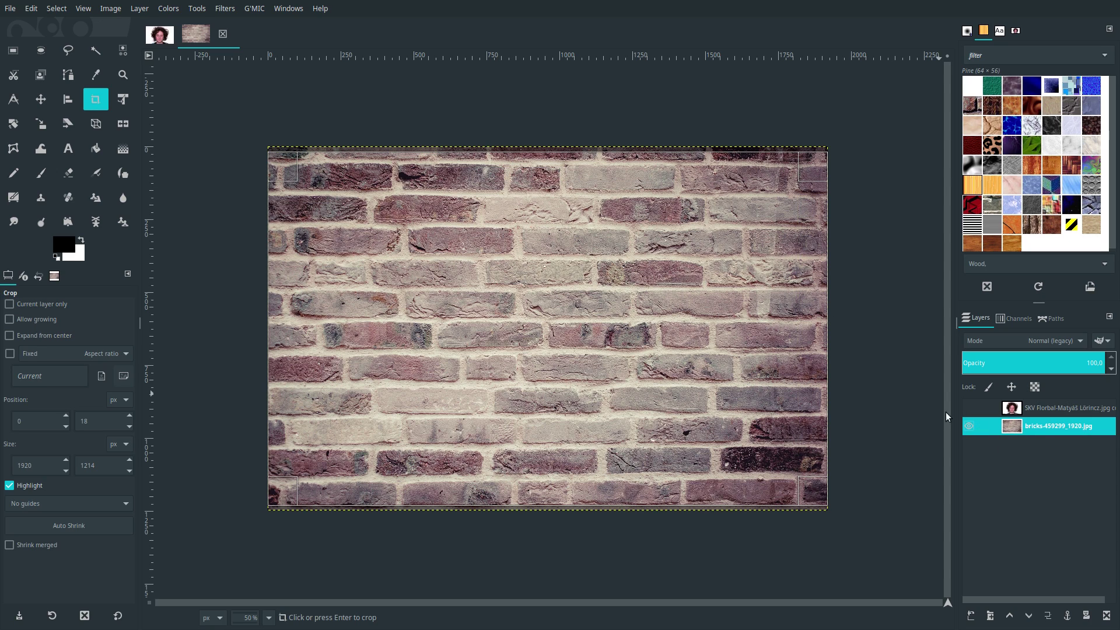
{"action": "key", "text": "Return"}
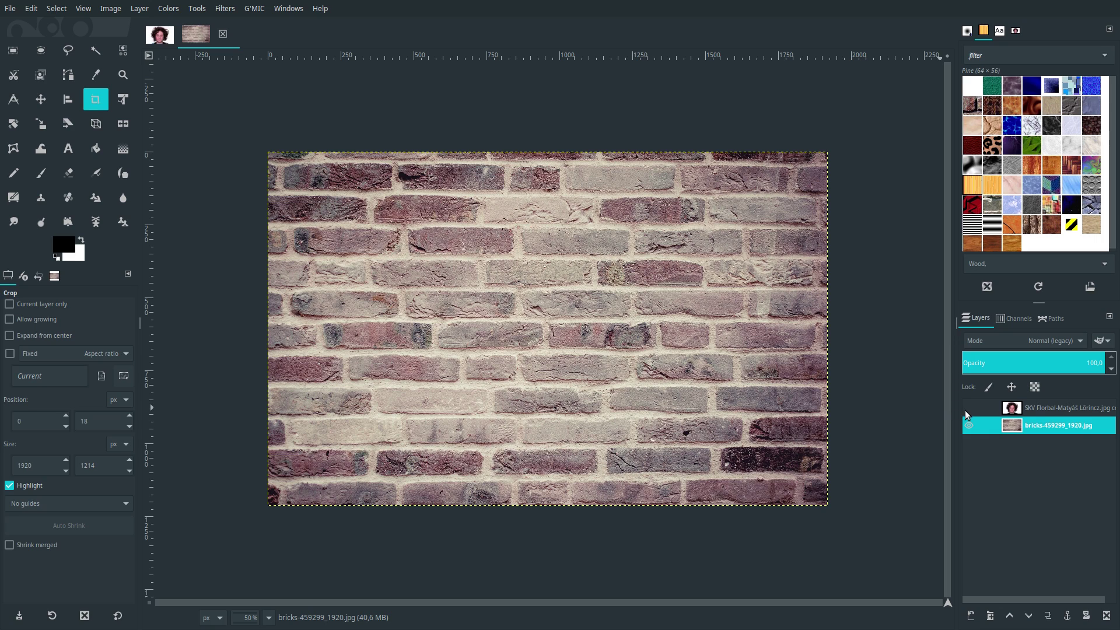
{"action": "left_click", "coordinate": [968, 409]}
{"action": "left_click", "coordinate": [1021, 409]}
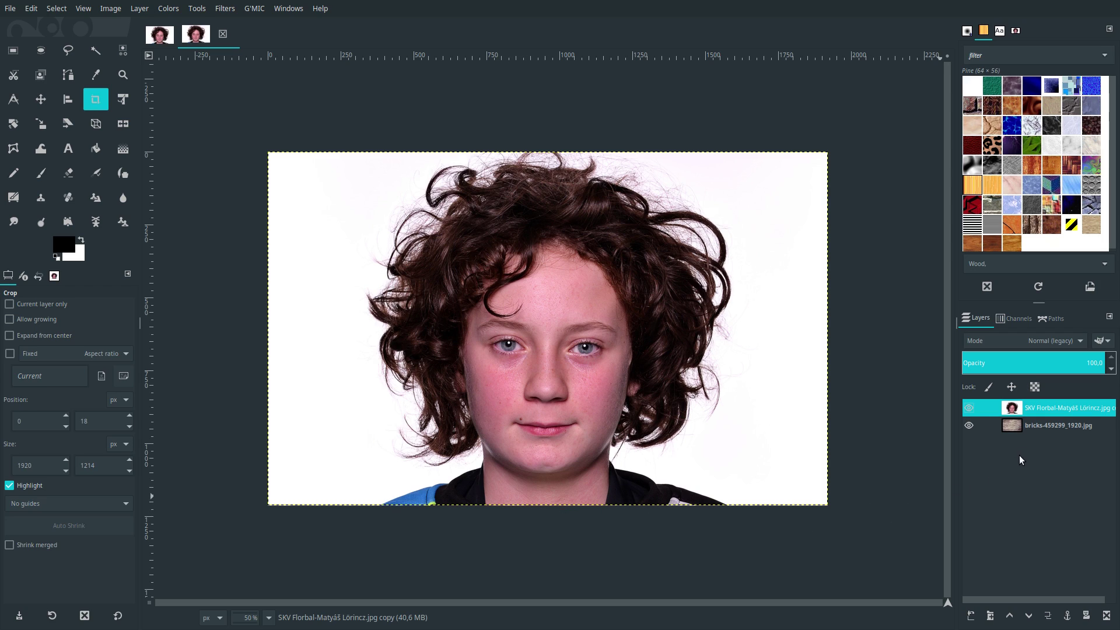
- Select the portrait's white background by colour, clear it, and deselect
{"action": "right_click", "coordinate": [1048, 409]}
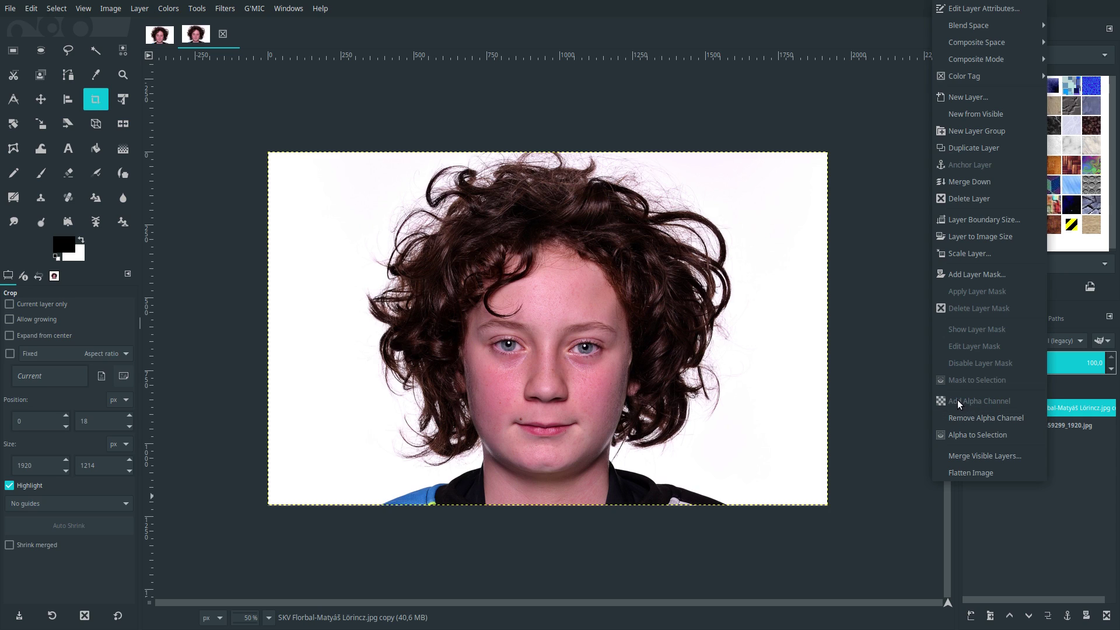
{"action": "left_click", "coordinate": [1059, 545]}
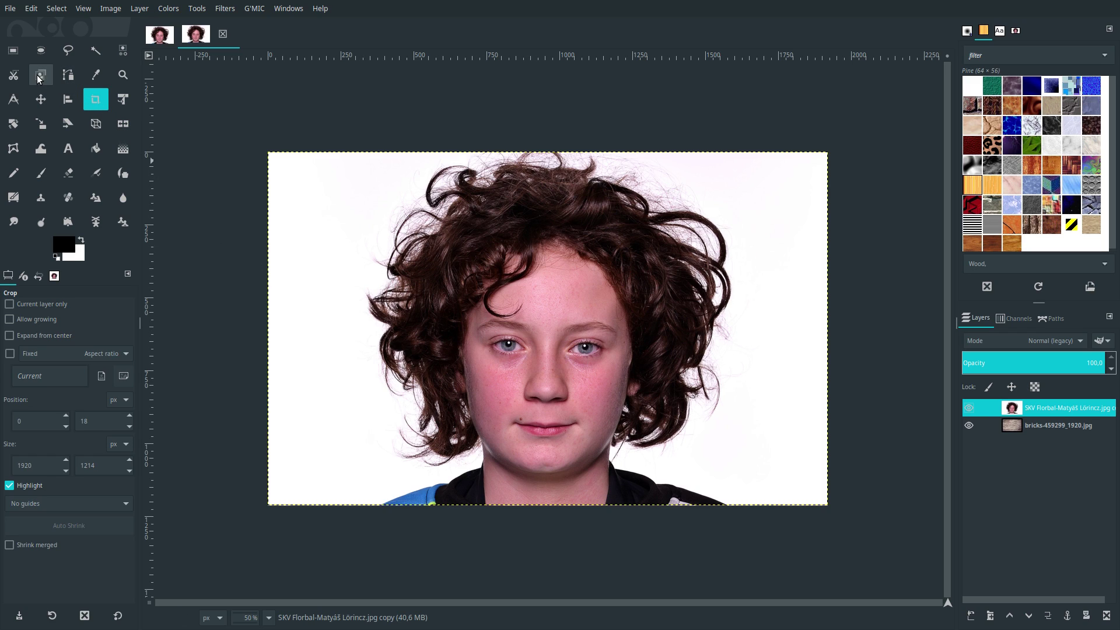
{"action": "left_click", "coordinate": [118, 54]}
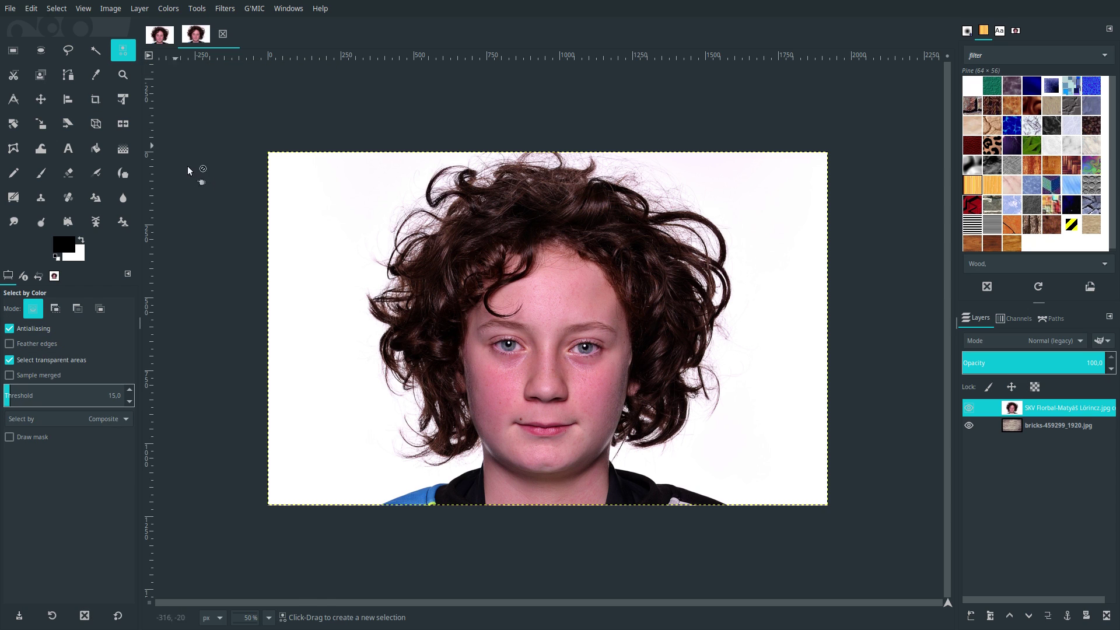
{"action": "left_click", "coordinate": [368, 446]}
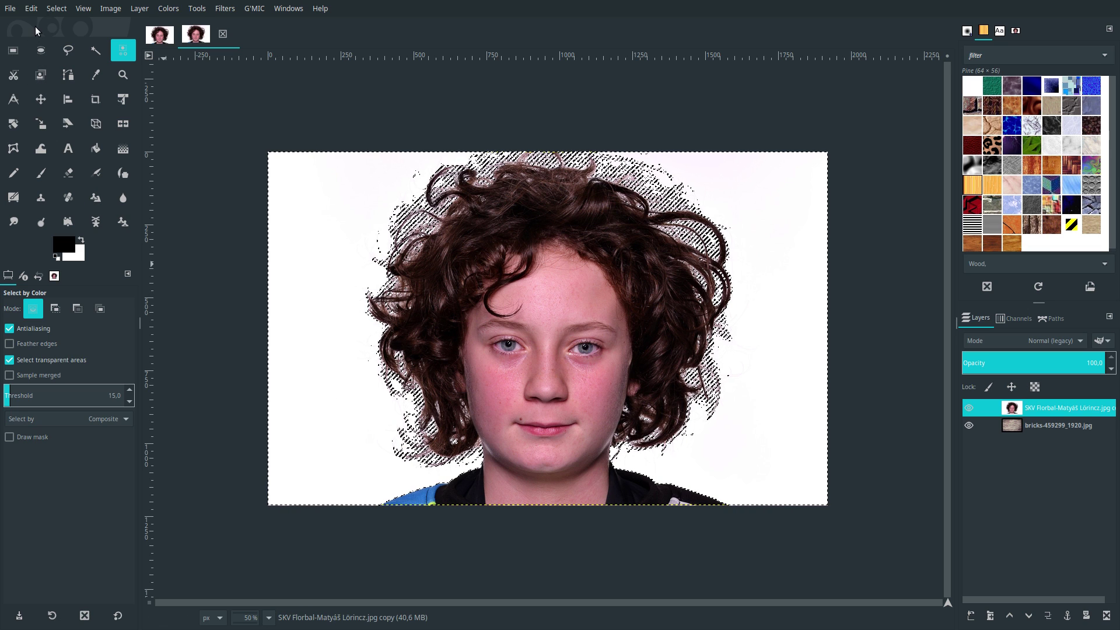
{"action": "left_click", "coordinate": [32, 9]}
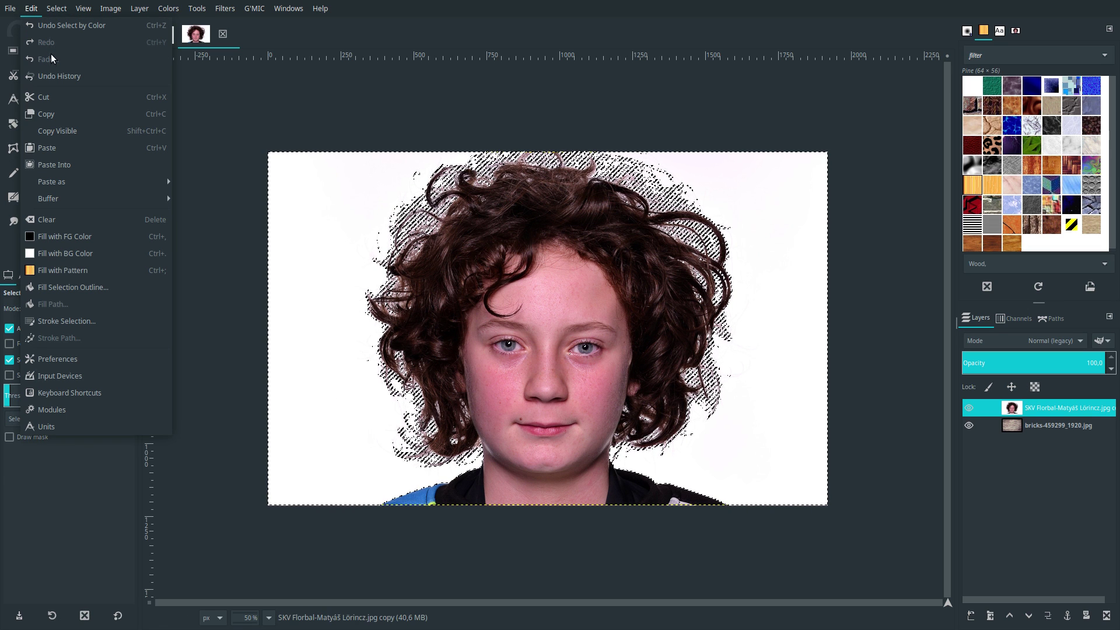
{"action": "left_click", "coordinate": [59, 220]}
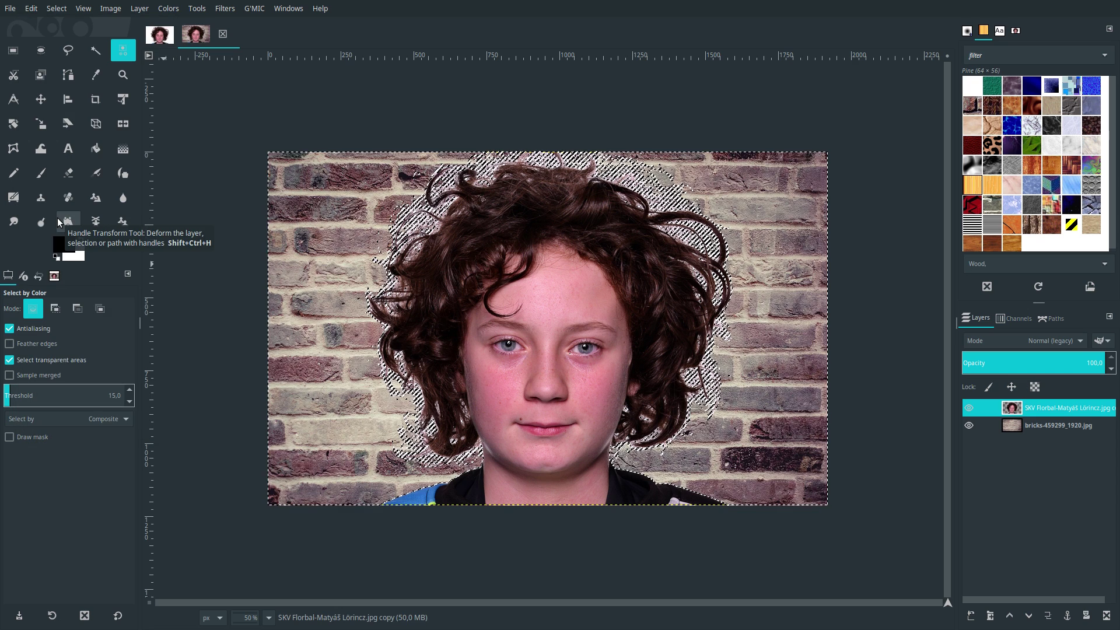
{"action": "left_click", "coordinate": [52, 8]}
{"action": "left_click", "coordinate": [61, 40]}
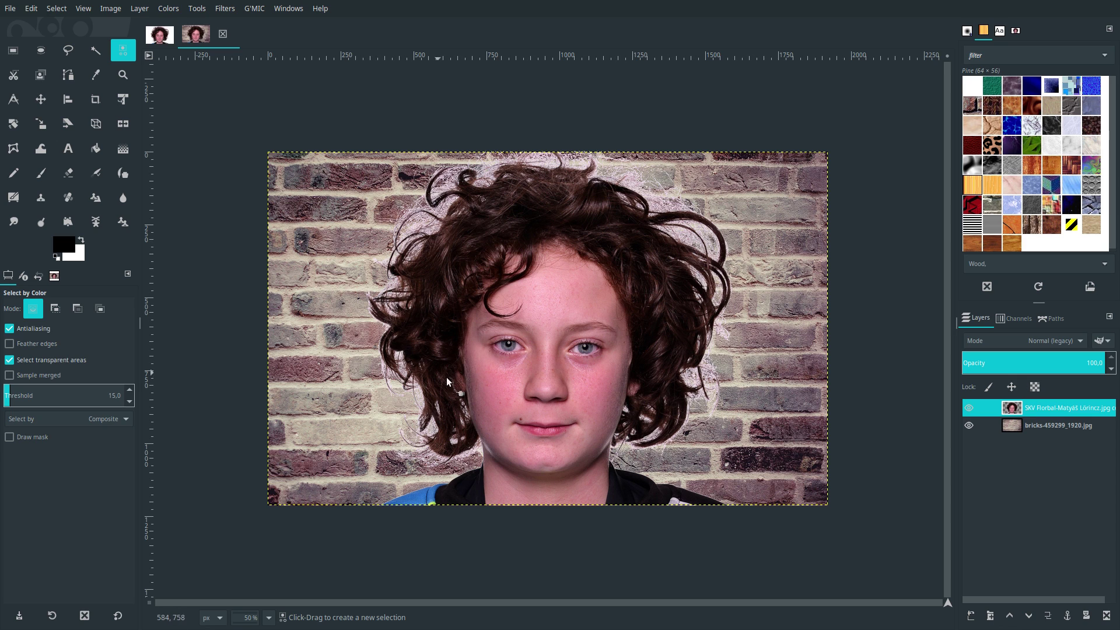
- At 200% zoom, start a freehand outline up the boy's left jawline and face
{"action": "left_click", "coordinate": [268, 618]}
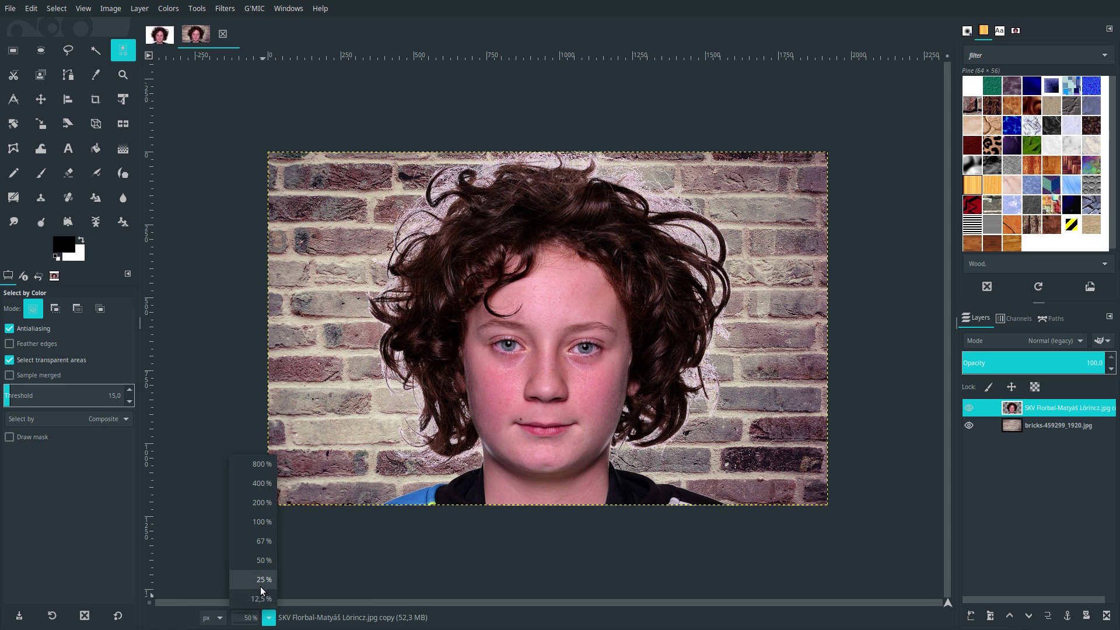
{"action": "left_click", "coordinate": [260, 522]}
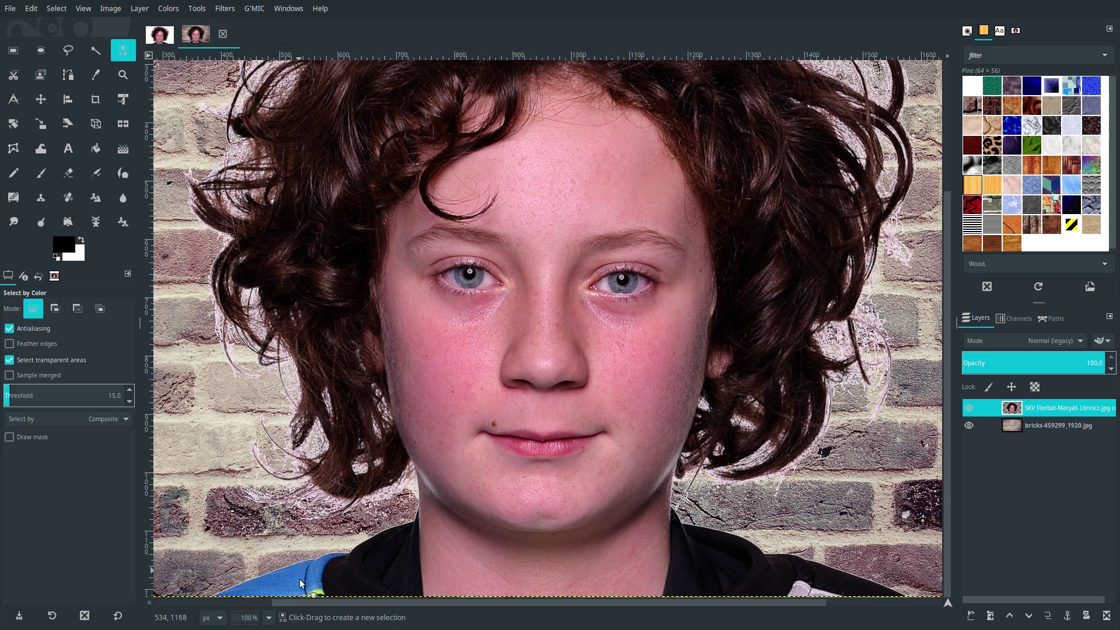
{"action": "left_click", "coordinate": [268, 617]}
{"action": "left_click", "coordinate": [263, 505]}
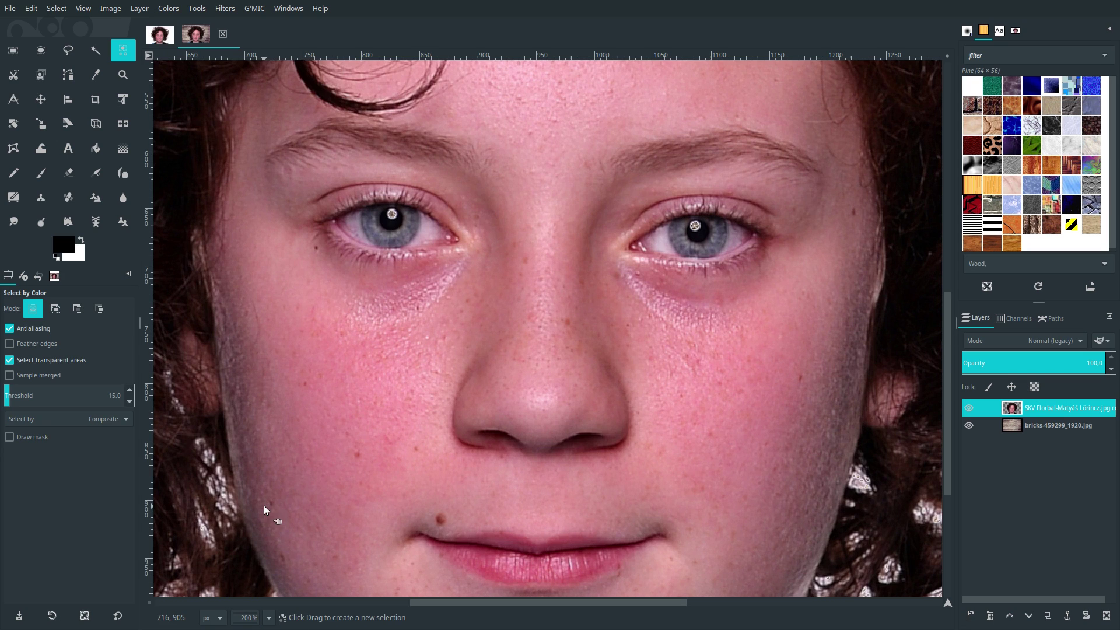
{"action": "scroll", "coordinate": [281, 515], "scroll_direction": "down", "scroll_amount": 3}
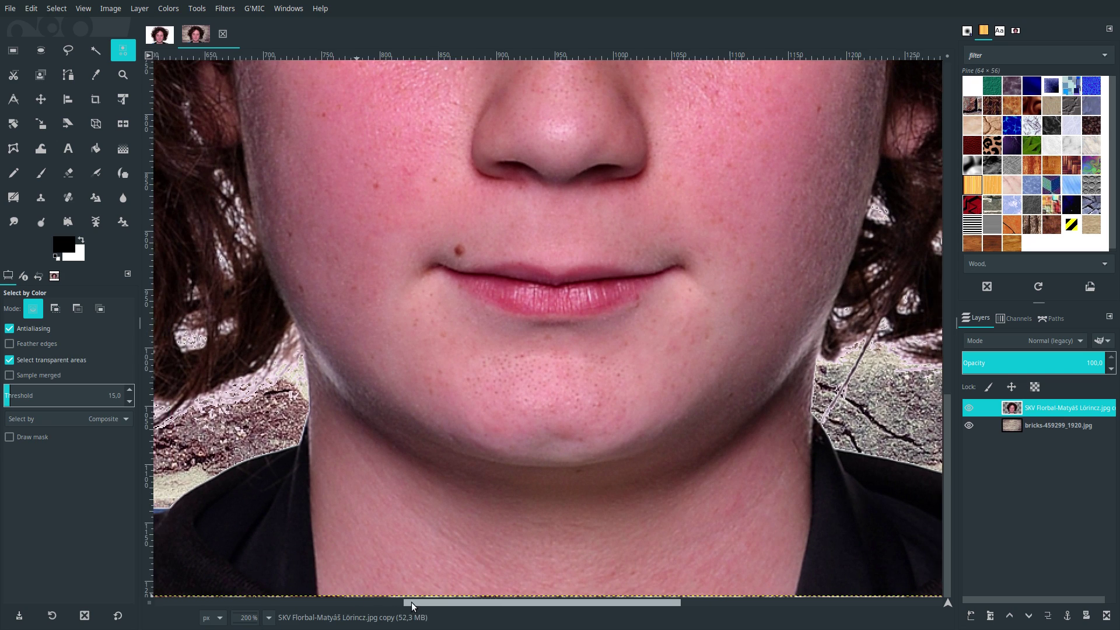
{"action": "left_click_drag", "start_coordinate": [411, 602], "coordinate": [350, 598]}
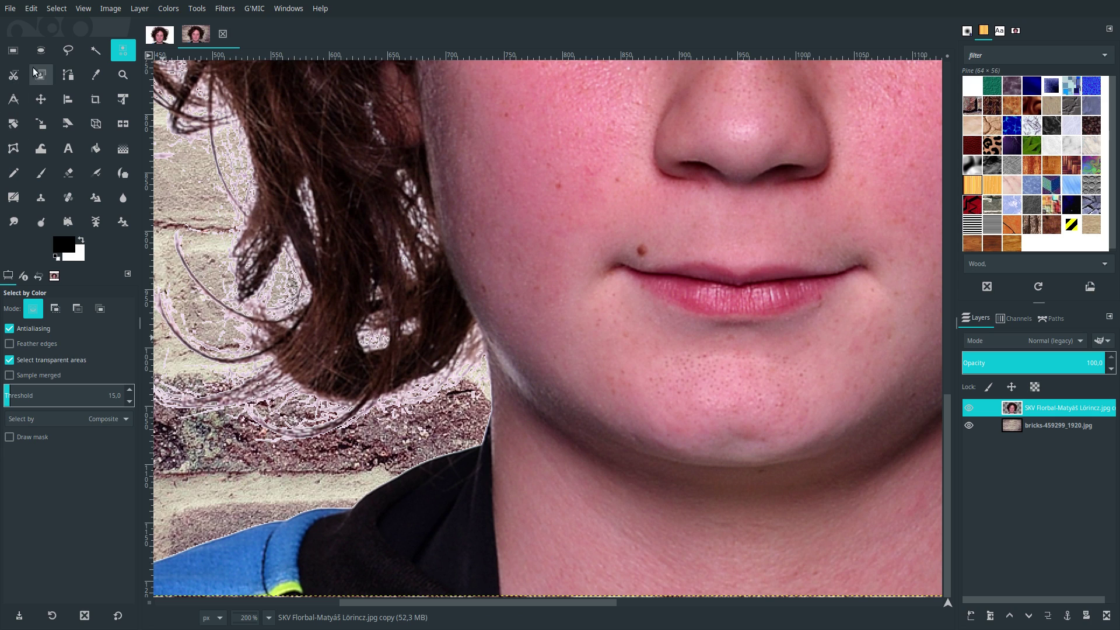
{"action": "left_click", "coordinate": [67, 54]}
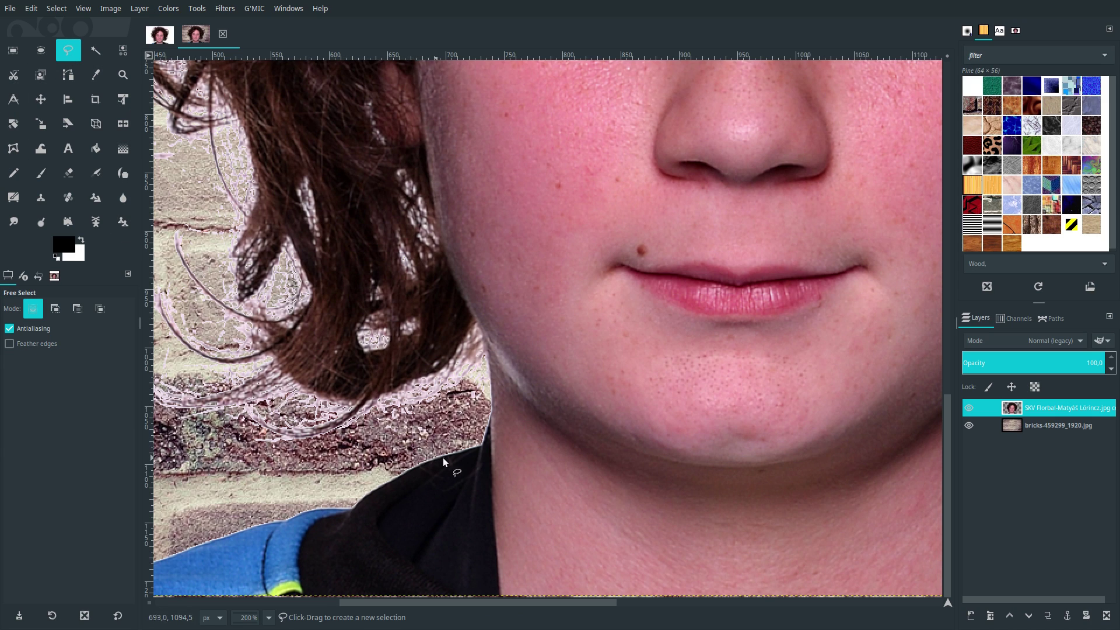
{"action": "left_click", "coordinate": [470, 447]}
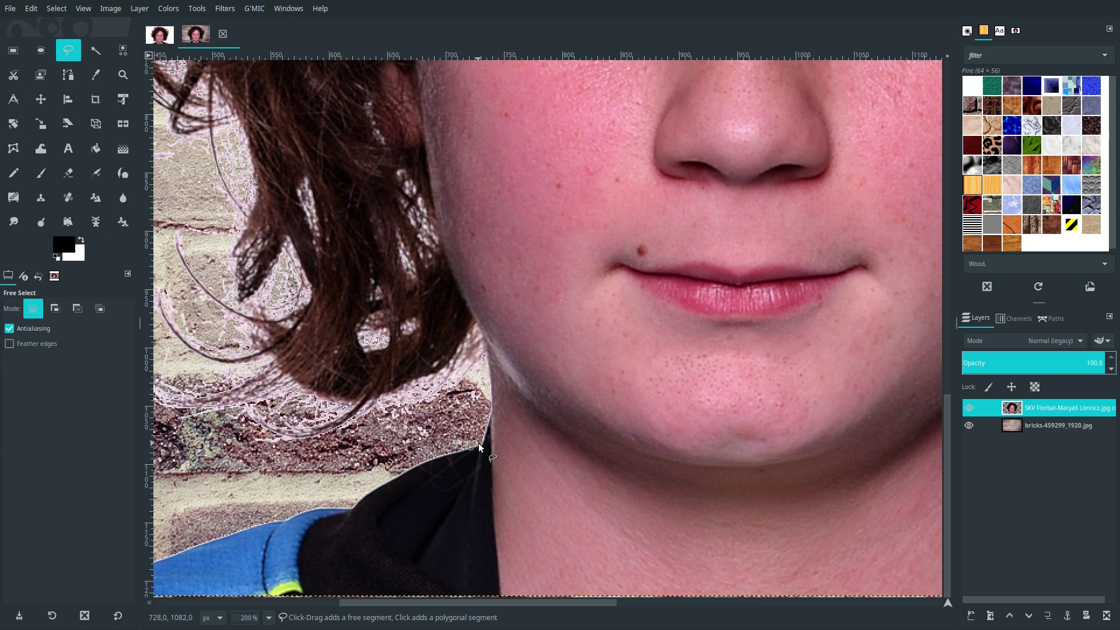
{"action": "left_click", "coordinate": [491, 420]}
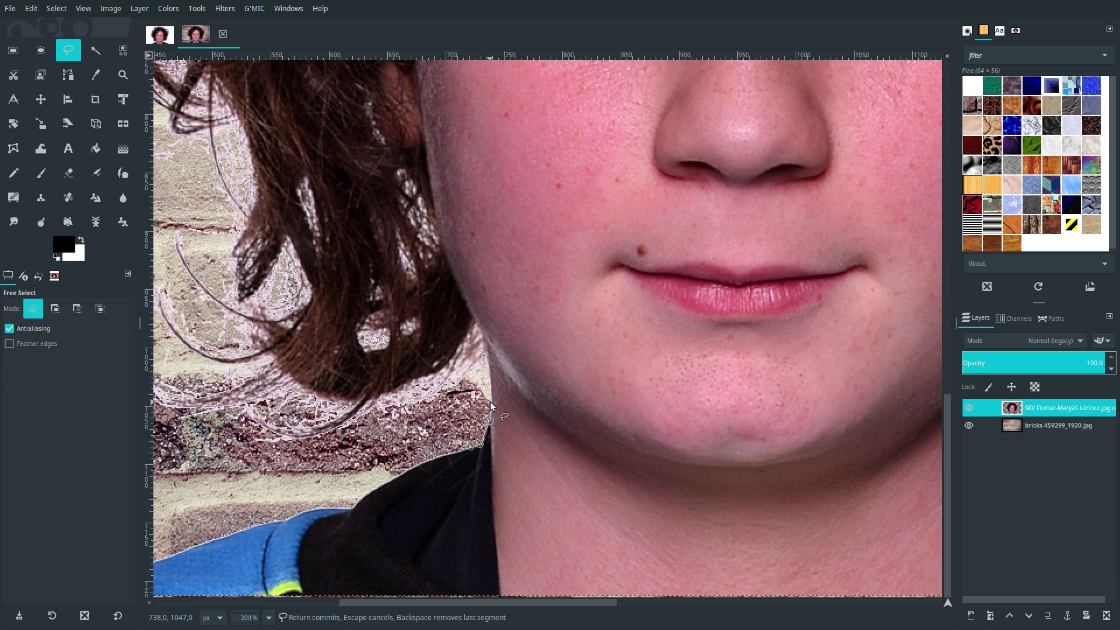
{"action": "left_click", "coordinate": [491, 397]}
{"action": "left_click", "coordinate": [478, 327]}
- Continue the outline past the left temple, across the forehead and down the right face
{"action": "scroll", "coordinate": [460, 292], "scroll_direction": "up", "scroll_amount": 3}
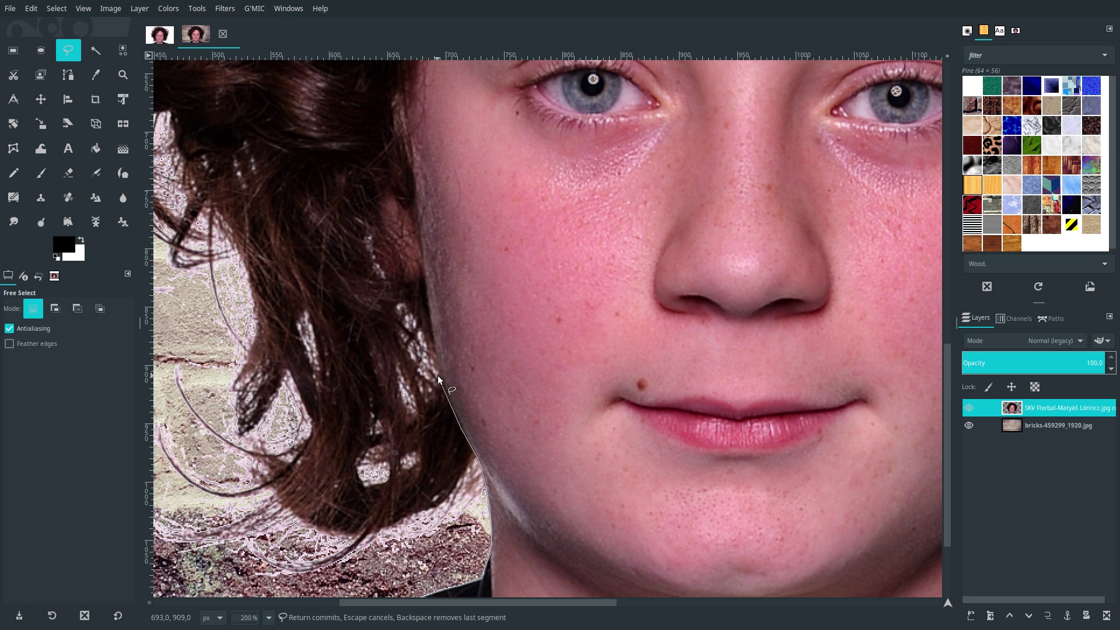
{"action": "left_click", "coordinate": [418, 302]}
{"action": "left_click", "coordinate": [380, 266]}
{"action": "left_click", "coordinate": [372, 248]}
{"action": "scroll", "coordinate": [369, 226], "scroll_direction": "up", "scroll_amount": 3}
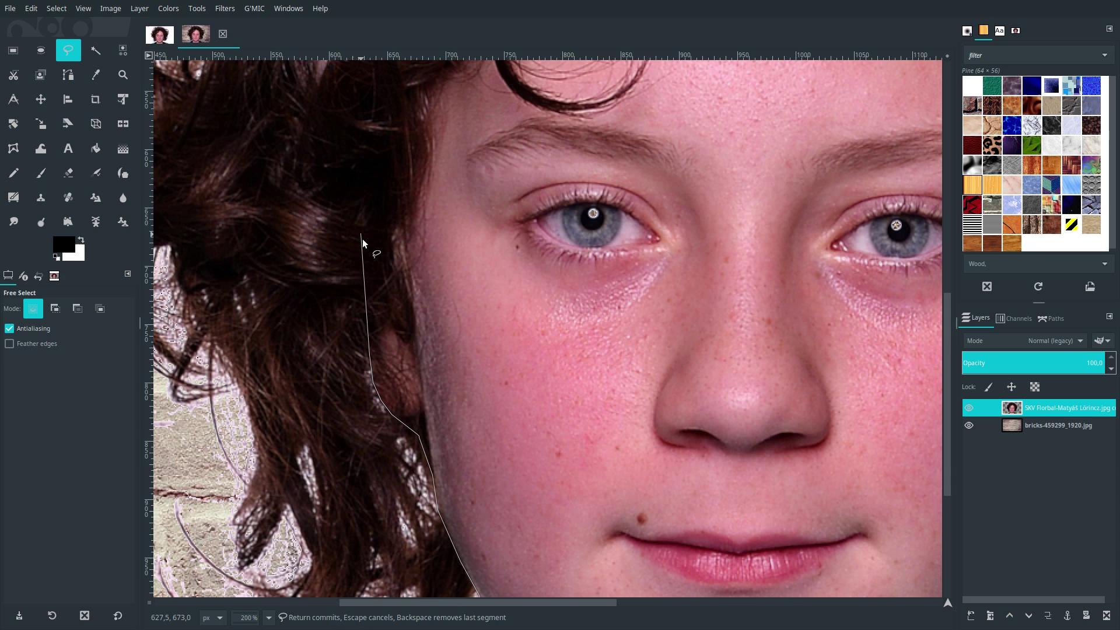
{"action": "left_click", "coordinate": [368, 296]}
{"action": "left_click", "coordinate": [269, 617]}
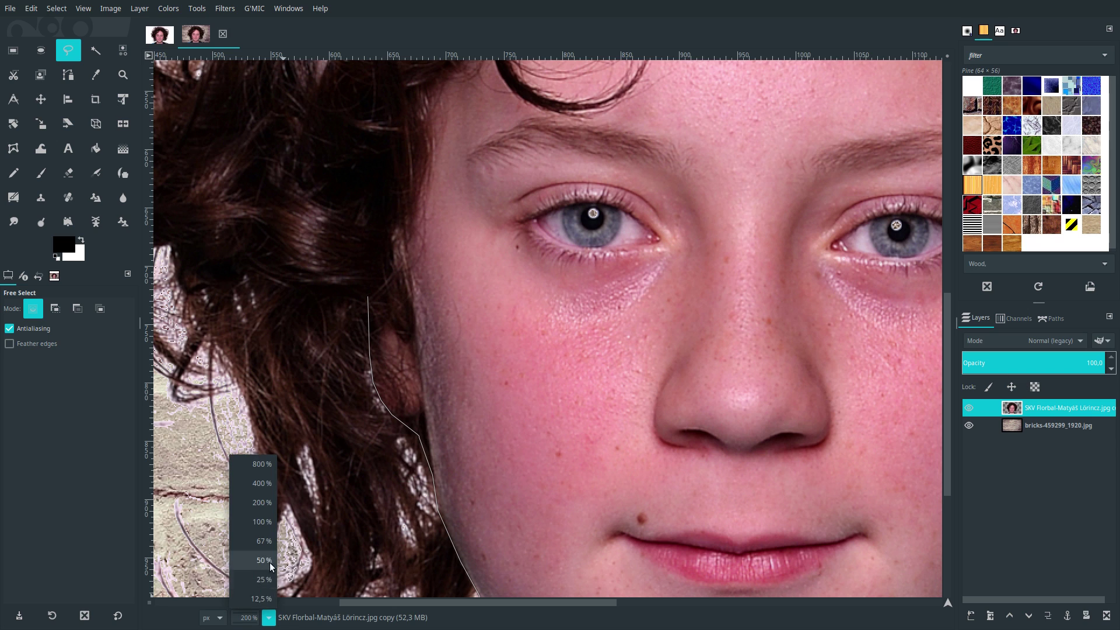
{"action": "left_click", "coordinate": [268, 540]}
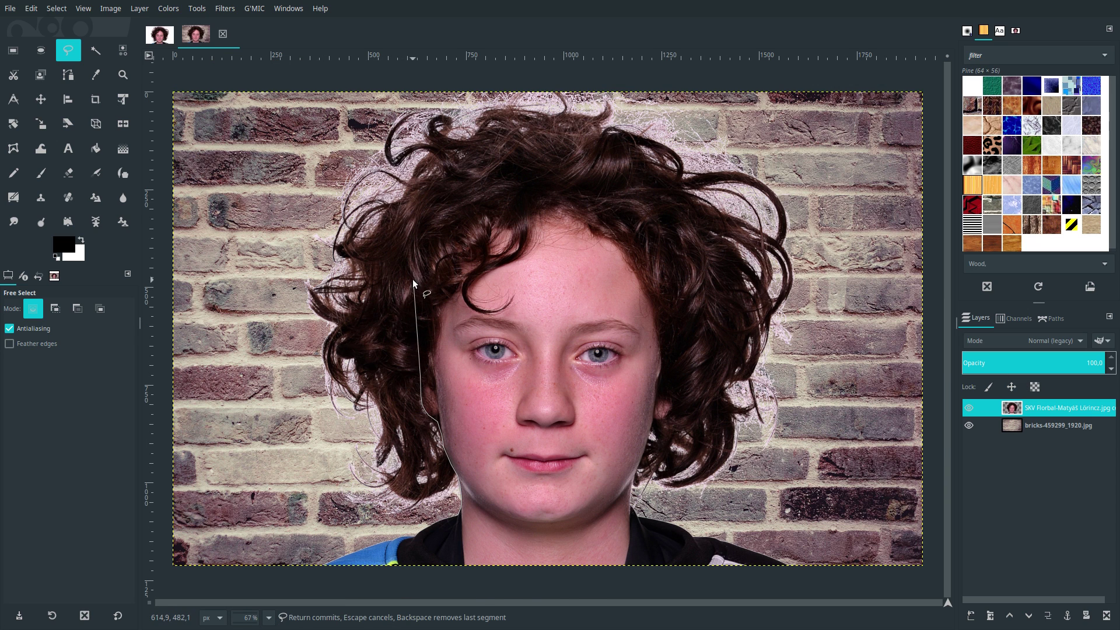
{"action": "left_click_drag", "start_coordinate": [508, 198], "coordinate": [639, 214]}
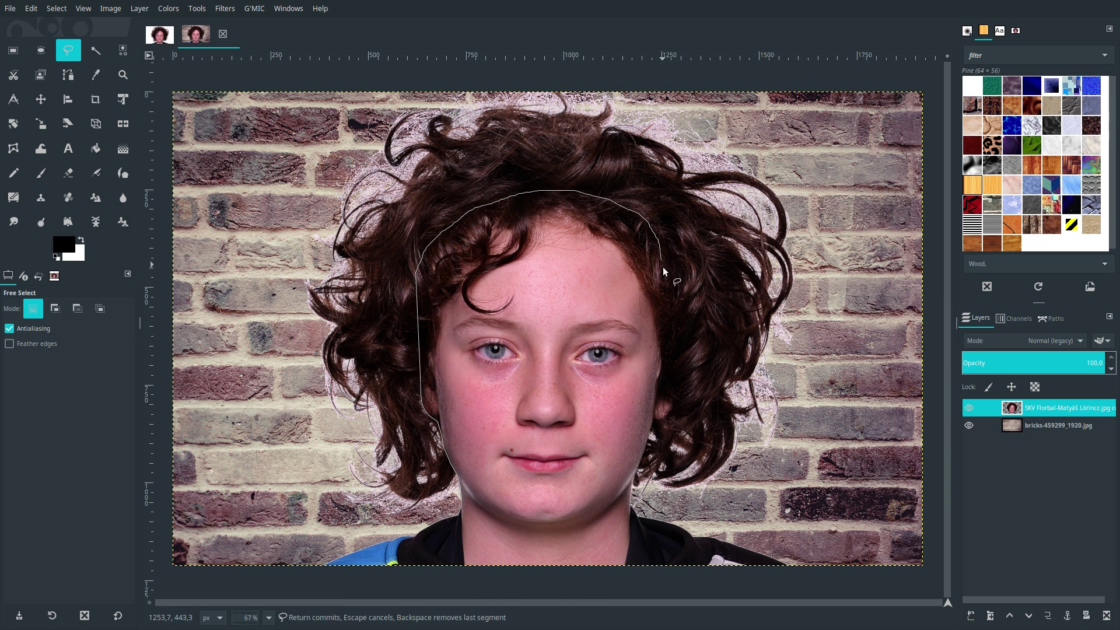
{"action": "left_click_drag", "start_coordinate": [663, 267], "coordinate": [667, 380]}
- At 200% zoom, trace the outline down the right cheek and jaw out toward the neck
{"action": "left_click", "coordinate": [269, 617]}
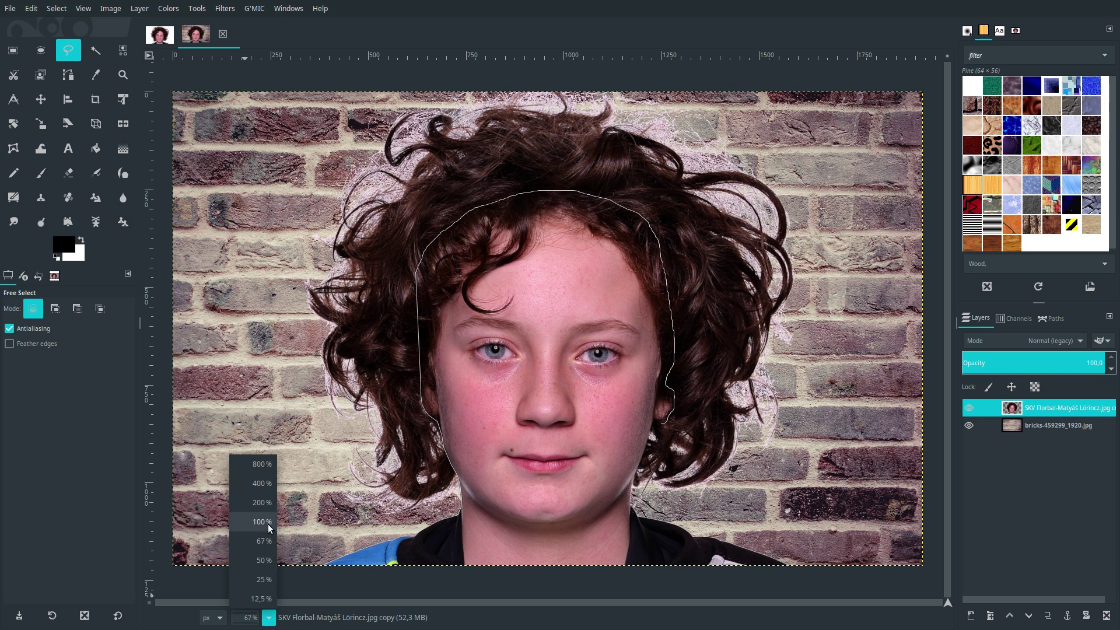
{"action": "left_click", "coordinate": [268, 502]}
{"action": "scroll", "coordinate": [750, 492], "scroll_direction": "down", "scroll_amount": 5}
{"action": "scroll", "coordinate": [750, 497], "scroll_direction": "down", "scroll_amount": 3}
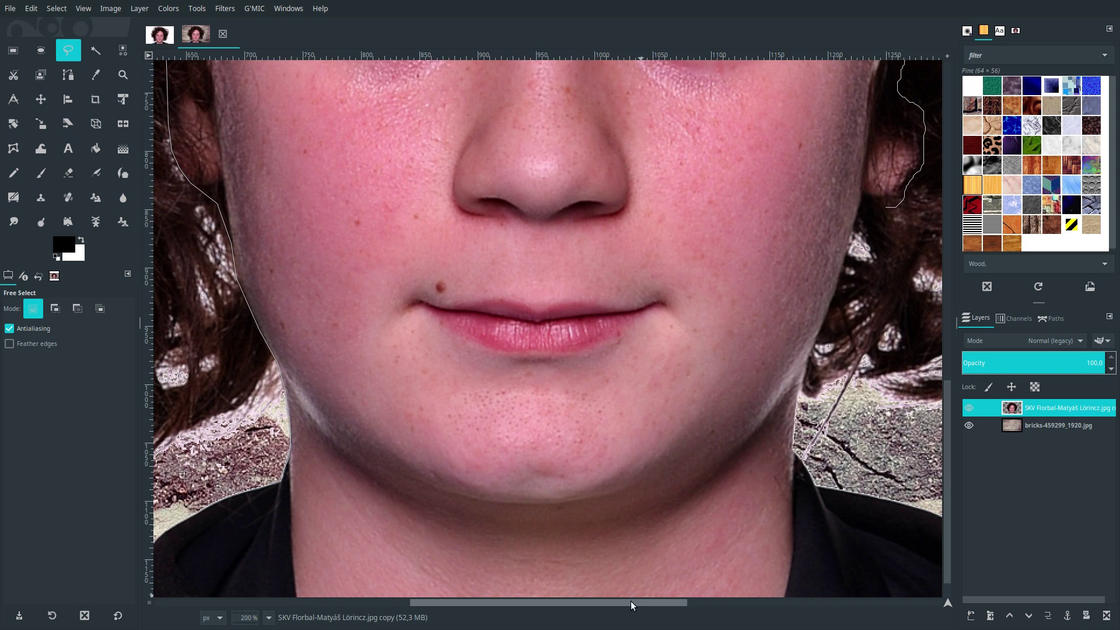
{"action": "left_click_drag", "start_coordinate": [632, 604], "coordinate": [670, 603]}
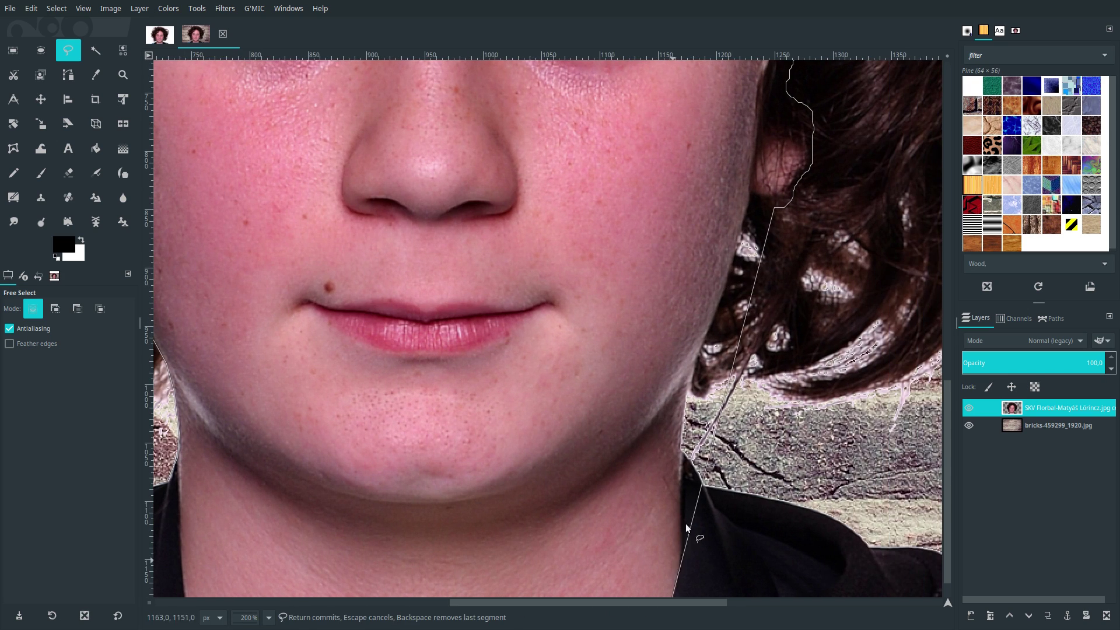
{"action": "left_click", "coordinate": [750, 198]}
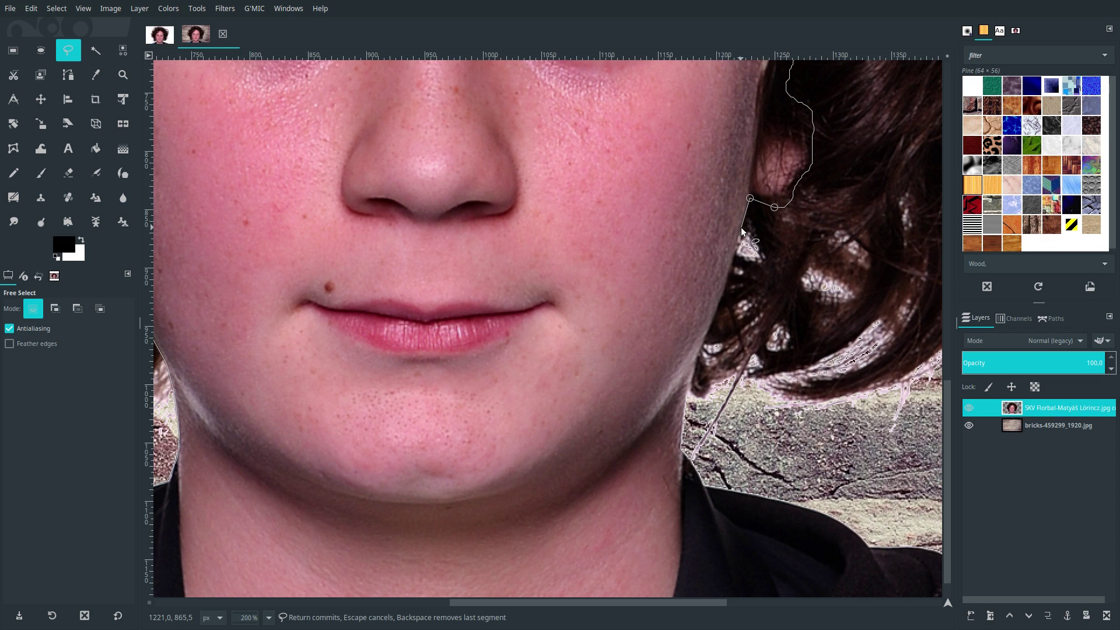
{"action": "left_click", "coordinate": [731, 265]}
{"action": "left_click", "coordinate": [702, 345]}
{"action": "left_click", "coordinate": [691, 372]}
{"action": "left_click", "coordinate": [685, 396]}
{"action": "left_click", "coordinate": [681, 423]}
{"action": "left_click", "coordinate": [680, 447]}
{"action": "left_click", "coordinate": [689, 461]}
{"action": "left_click", "coordinate": [706, 486]}
{"action": "left_click", "coordinate": [732, 490]}
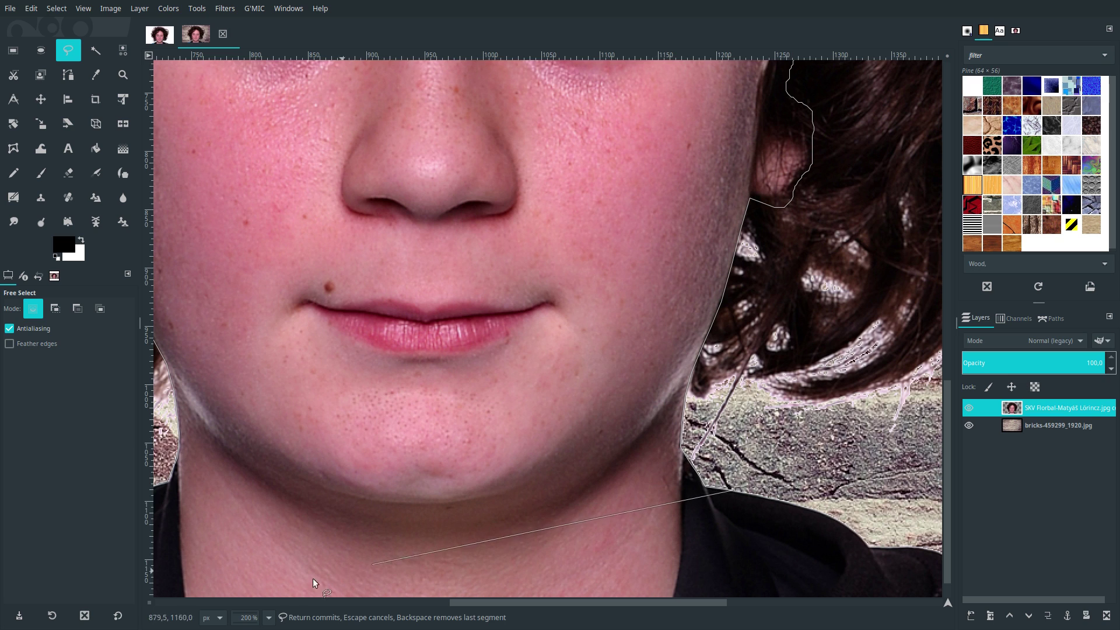
- Trace the outer loop around the hair and close the selection near the chin
{"action": "left_click", "coordinate": [268, 617]}
{"action": "left_click", "coordinate": [260, 539]}
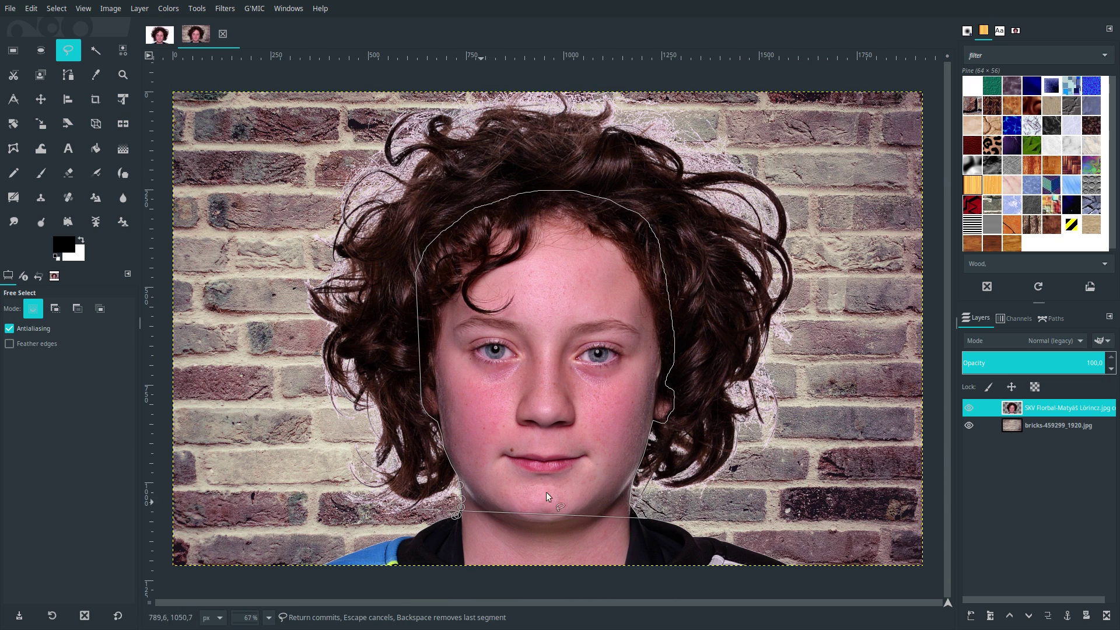
{"action": "left_click_drag", "start_coordinate": [642, 516], "coordinate": [846, 149]}
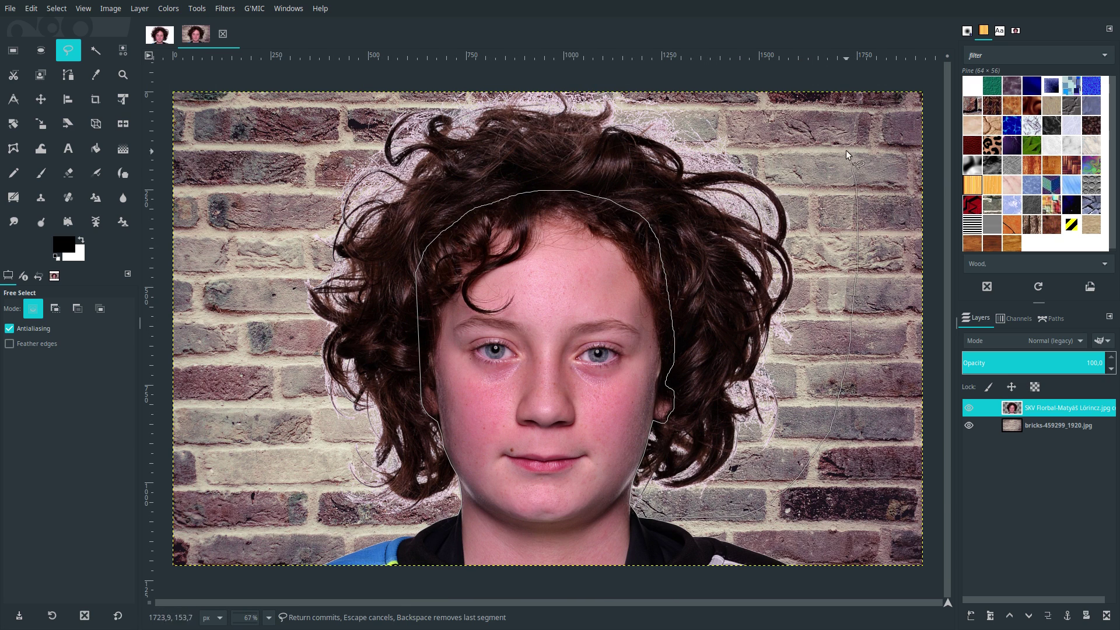
{"action": "left_click_drag", "start_coordinate": [374, 86], "coordinate": [185, 275]}
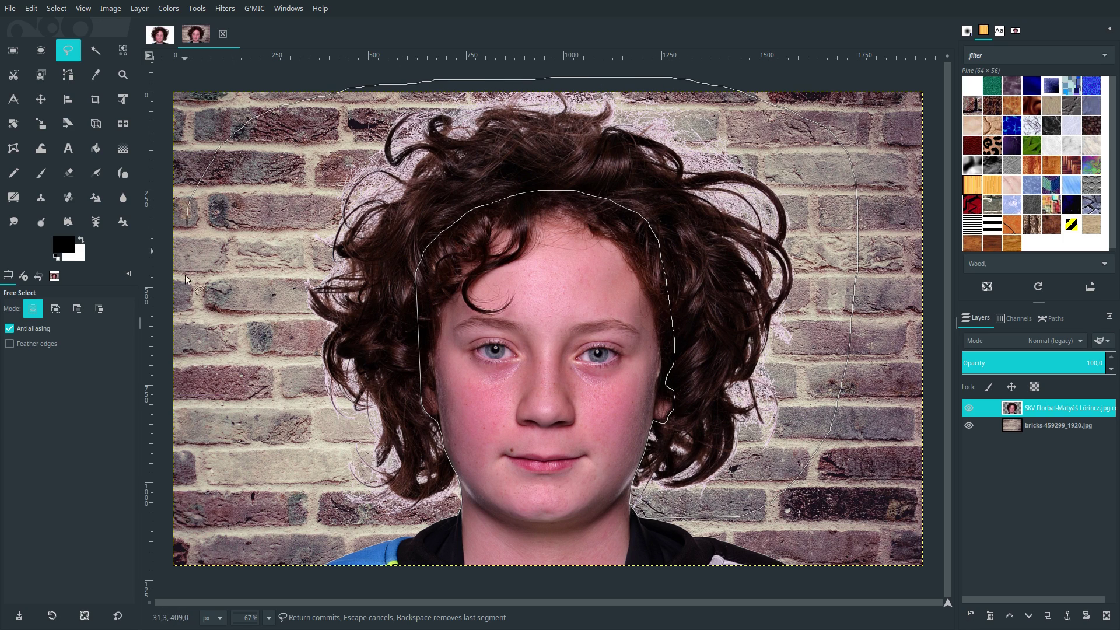
{"action": "mouse_move", "coordinate": [246, 483]}
{"action": "left_mouse_down"}
{"action": "mouse_move", "coordinate": [309, 531]}
{"action": "mouse_move", "coordinate": [393, 524]}
{"action": "left_mouse_up"}
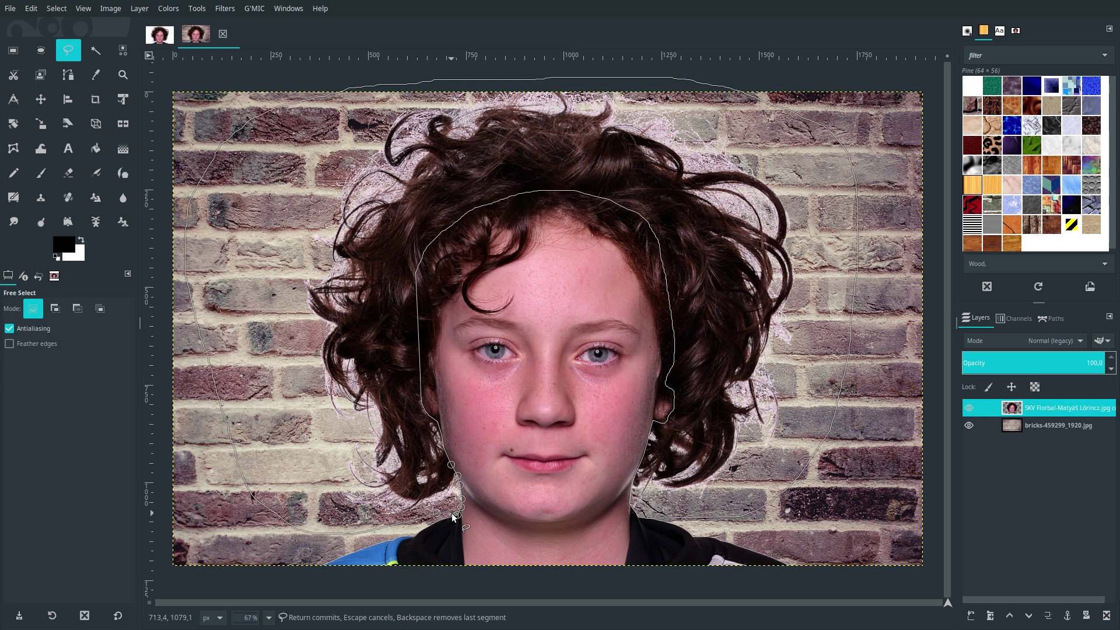
{"action": "left_click", "coordinate": [451, 514]}
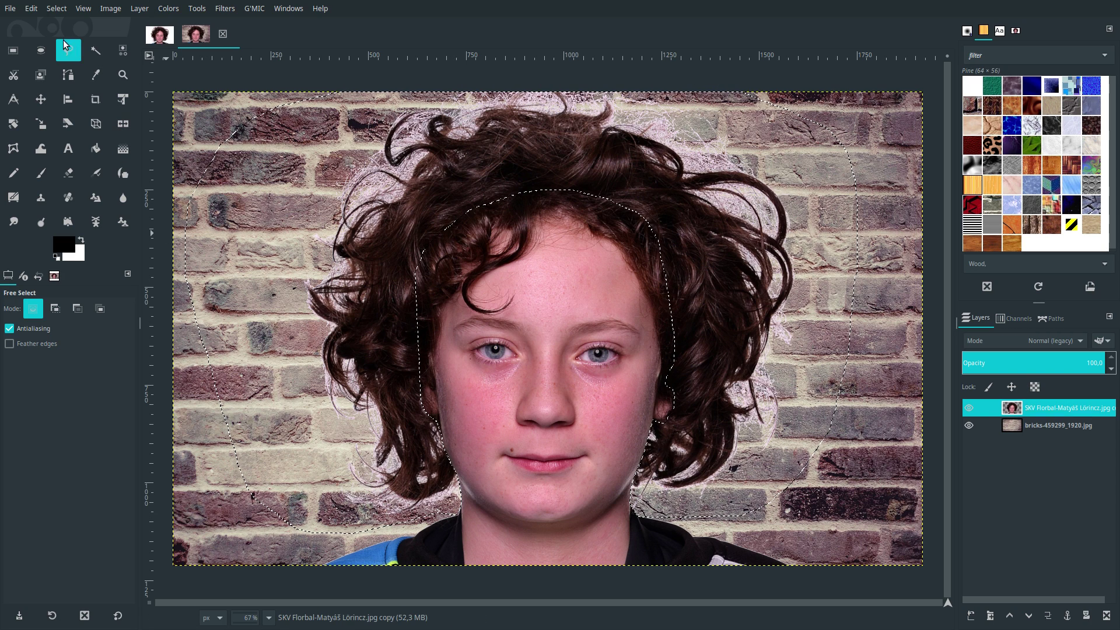
- Copy the selected hair and paste it back as a new layer named Pasted Layer
{"action": "left_click", "coordinate": [30, 9]}
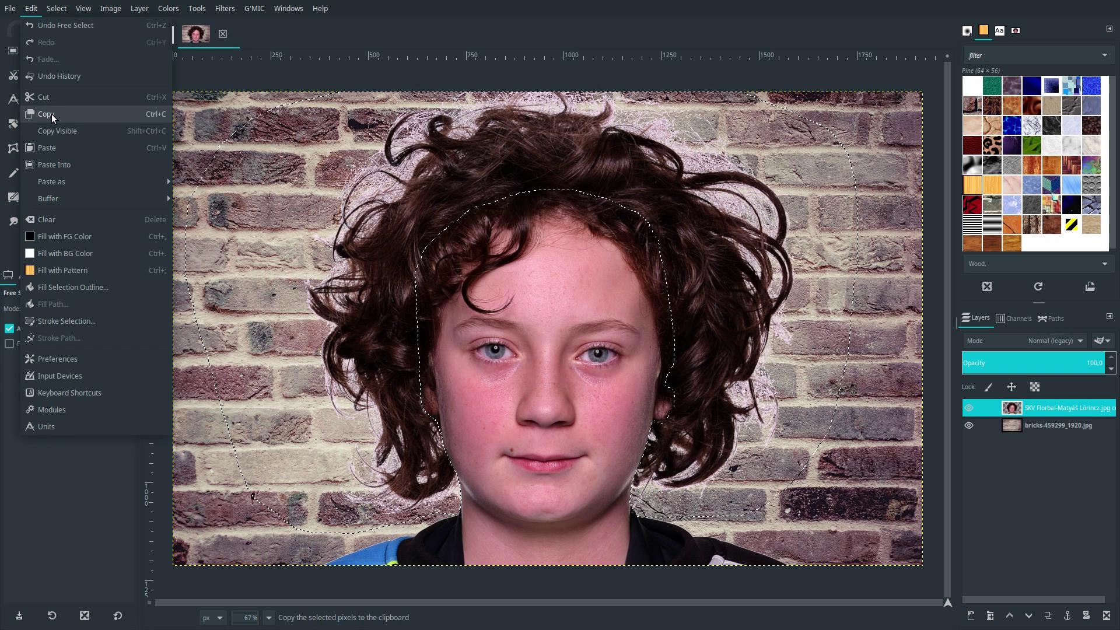
{"action": "left_click", "coordinate": [52, 117]}
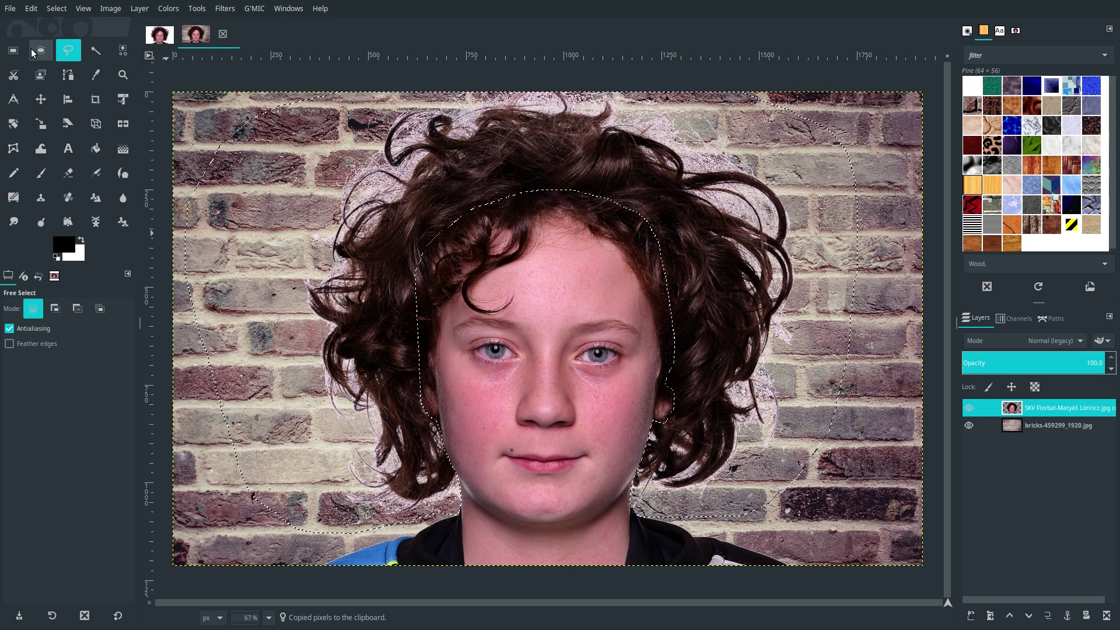
{"action": "left_click", "coordinate": [30, 10]}
{"action": "left_click", "coordinate": [51, 148]}
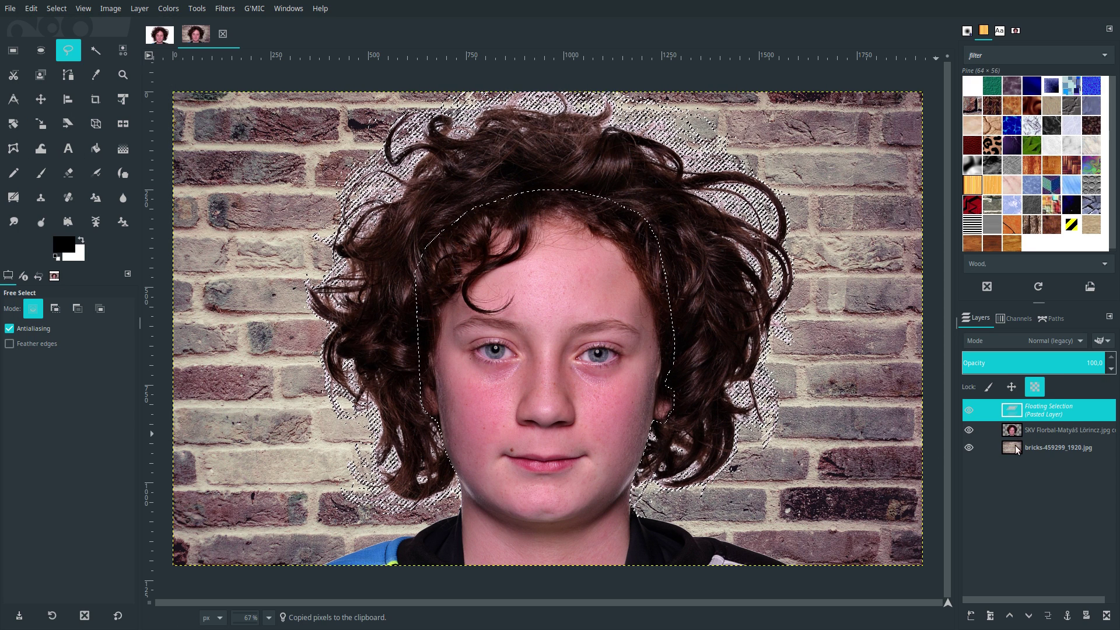
{"action": "left_click", "coordinate": [970, 616]}
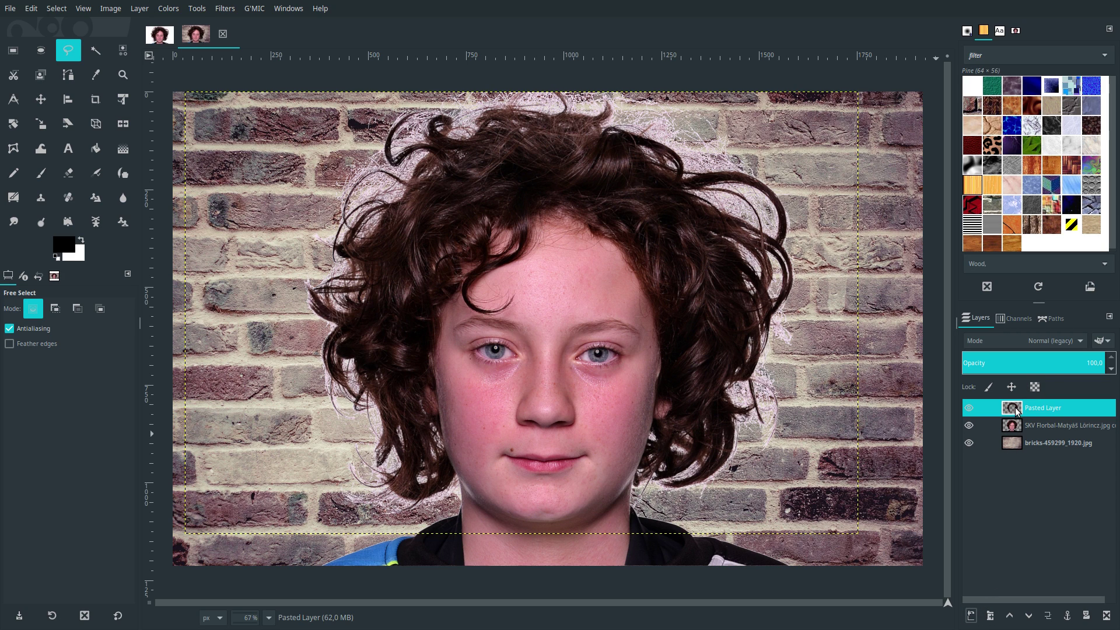
- Move Pasted Layer below the portrait, hide the portrait, and set Multiply (legacy) mode
{"action": "left_click", "coordinate": [1028, 616]}
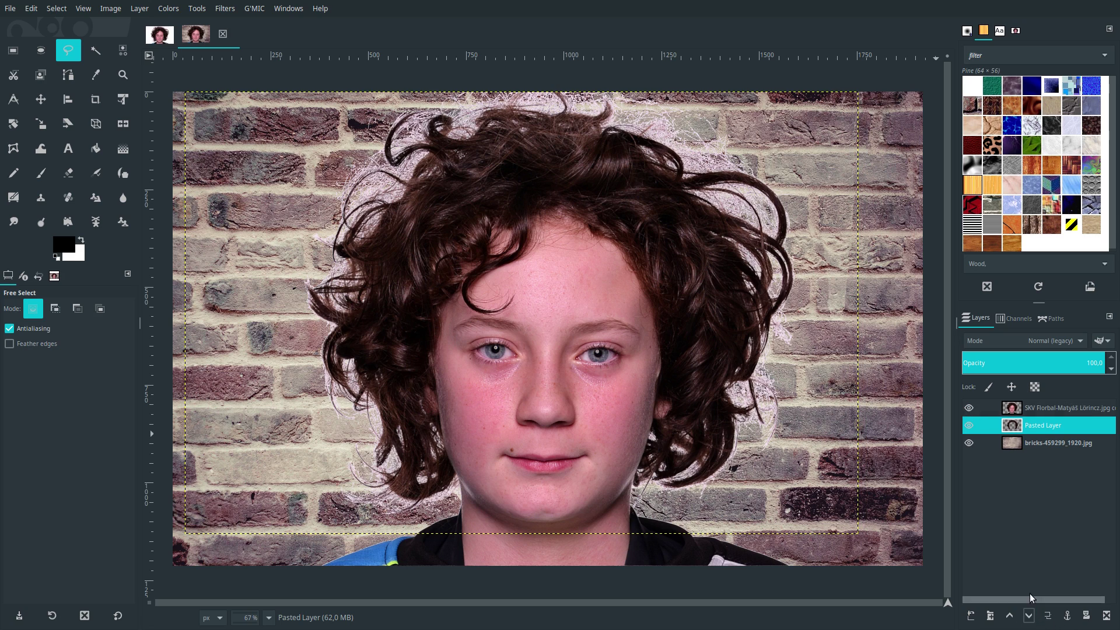
{"action": "left_click", "coordinate": [969, 409]}
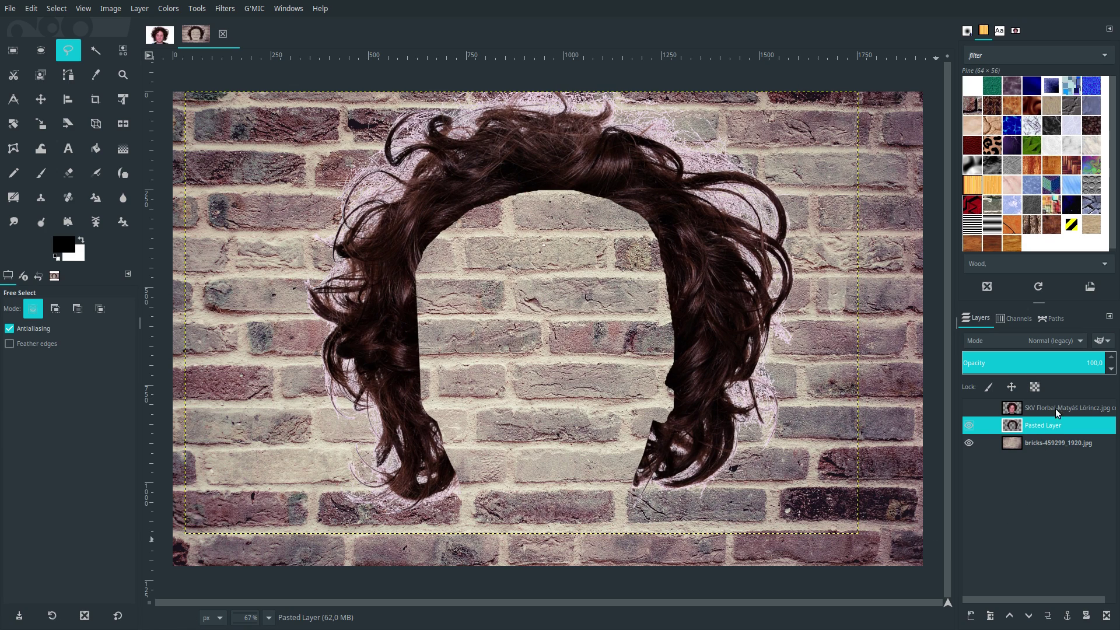
{"action": "left_click", "coordinate": [1083, 342]}
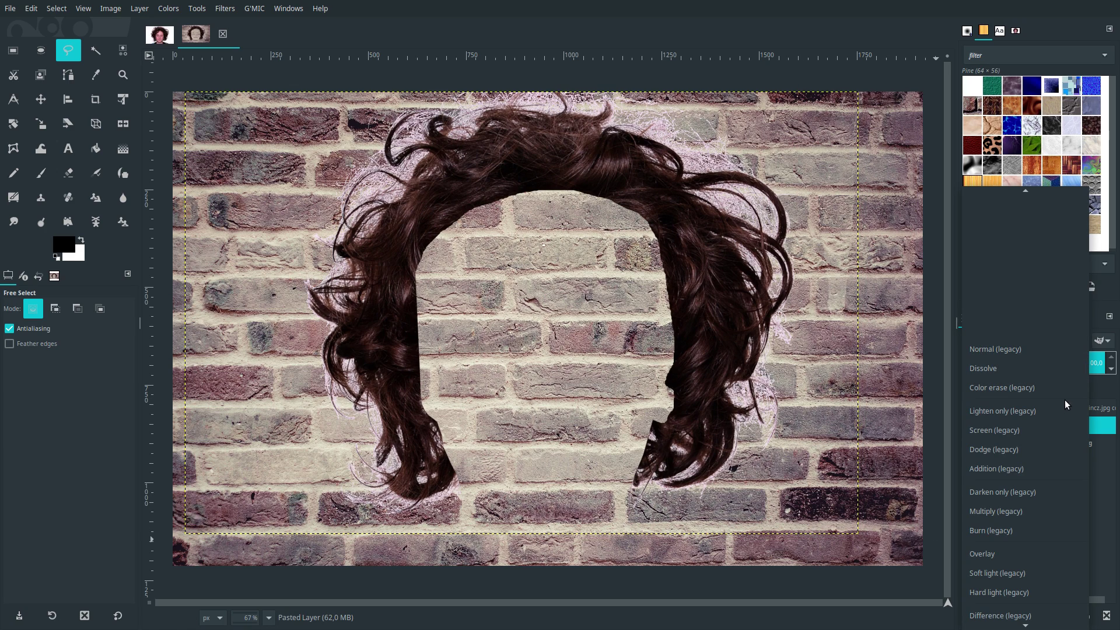
{"action": "left_click", "coordinate": [1059, 507]}
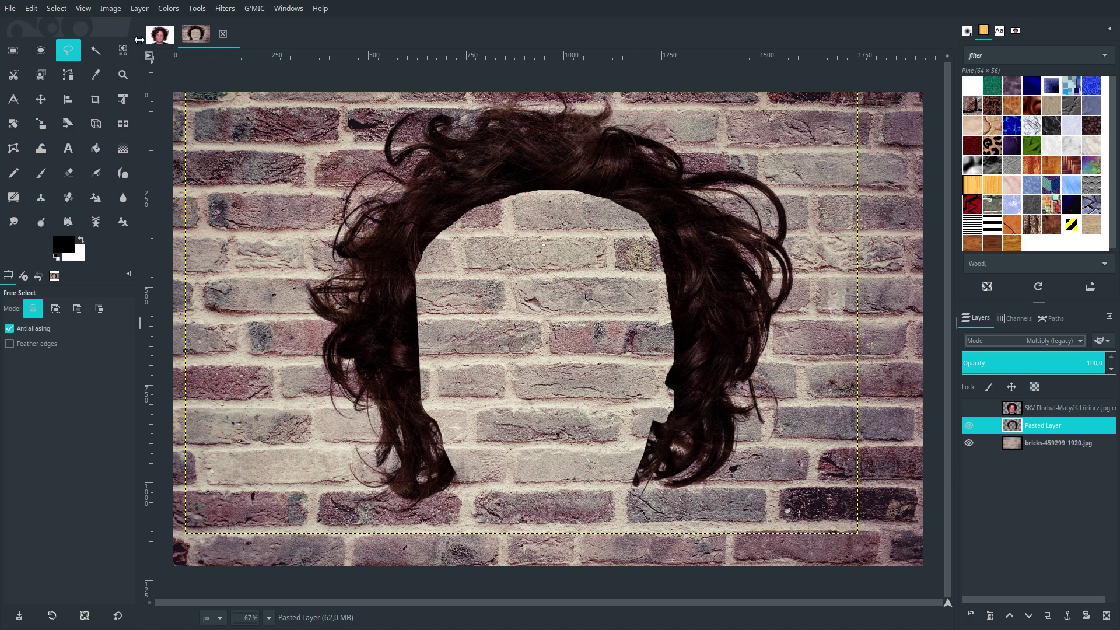
{"action": "left_click", "coordinate": [171, 11]}
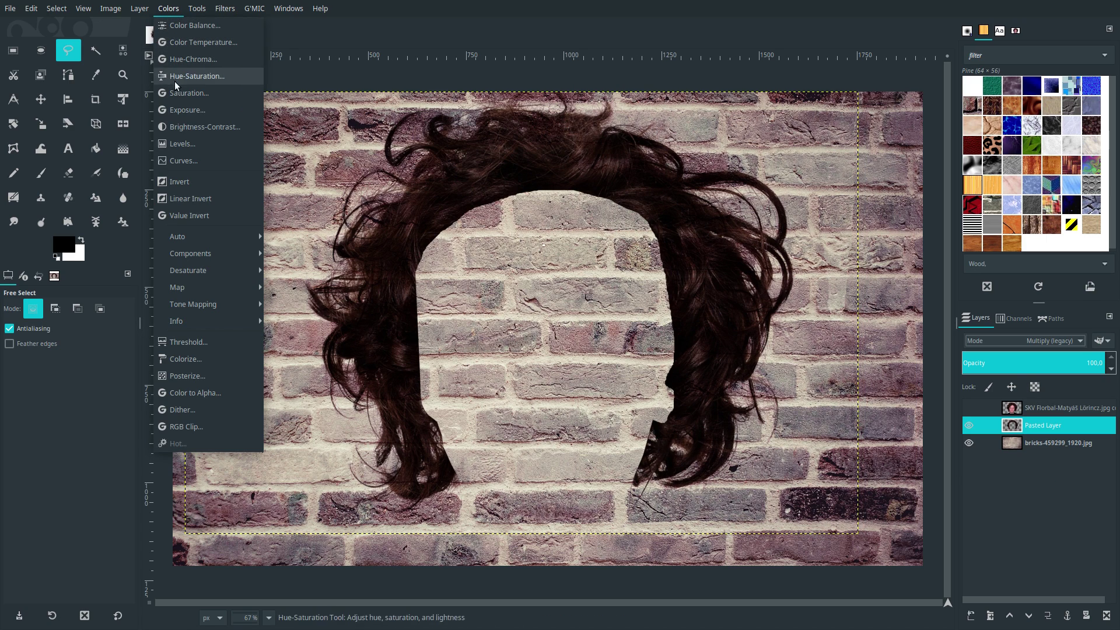
- Apply Levels to the hair layer using a canvas-picked white point, then show the portrait
{"action": "left_click", "coordinate": [183, 144]}
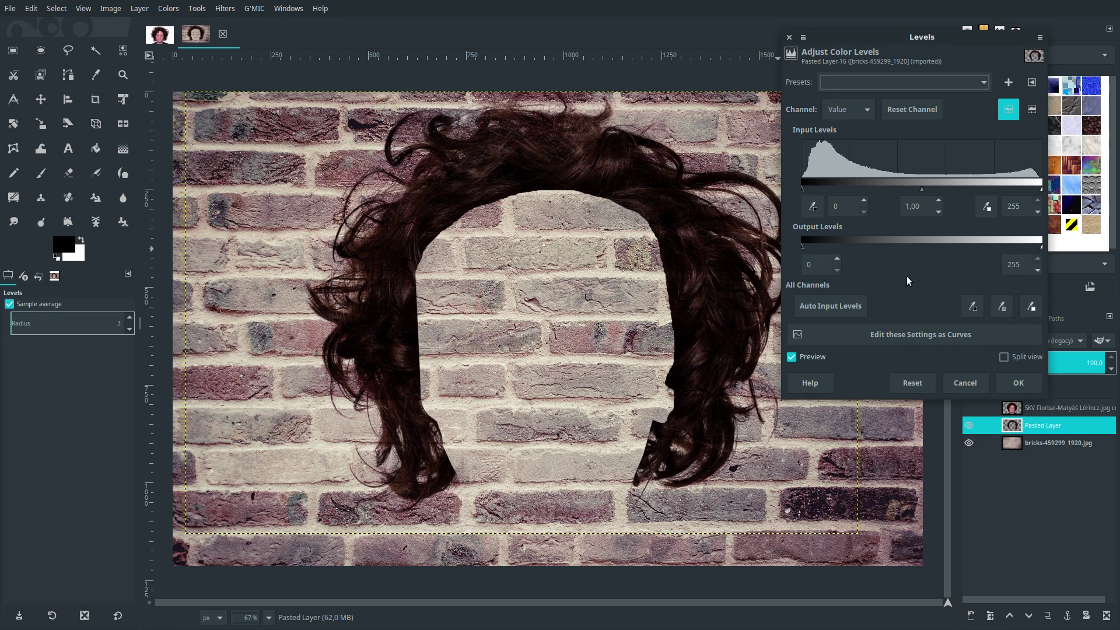
{"action": "left_click", "coordinate": [1031, 308]}
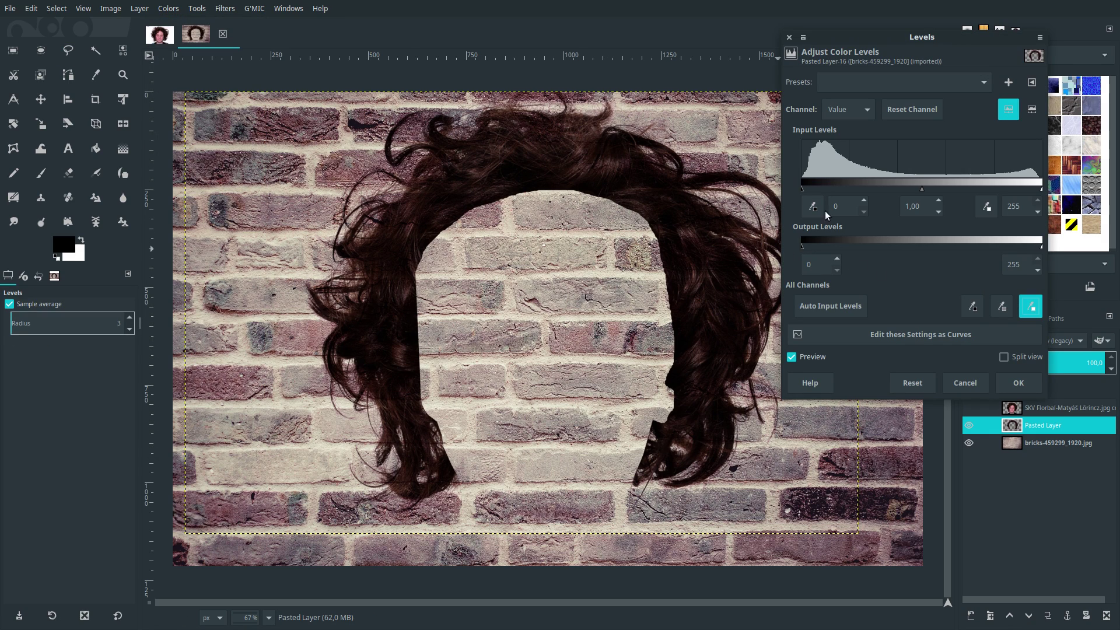
{"action": "left_click", "coordinate": [700, 164]}
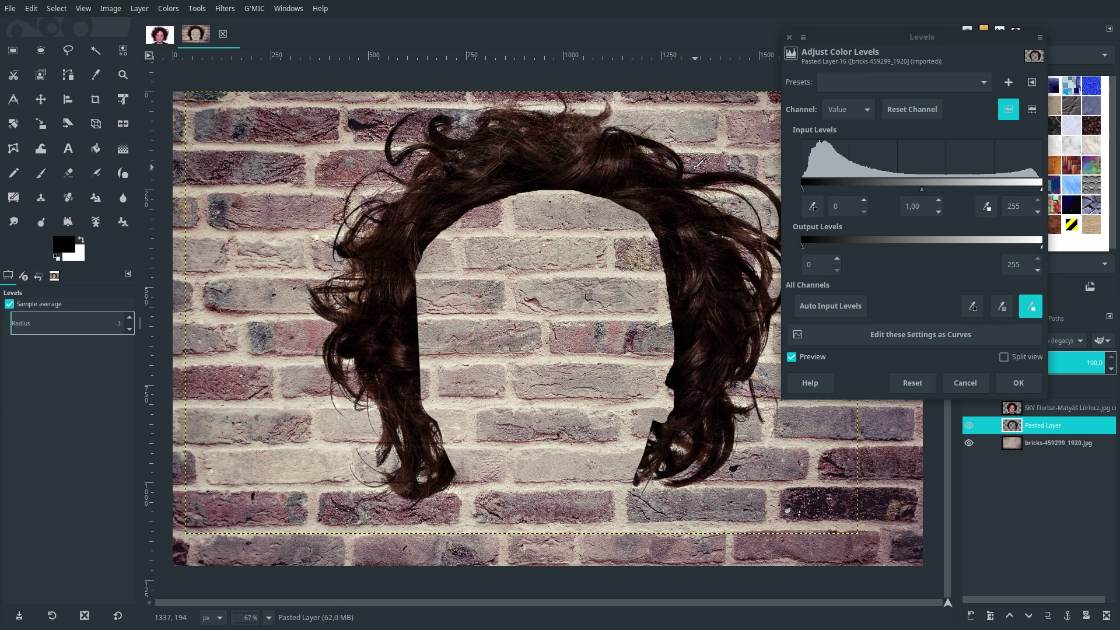
{"action": "left_click", "coordinate": [1009, 382]}
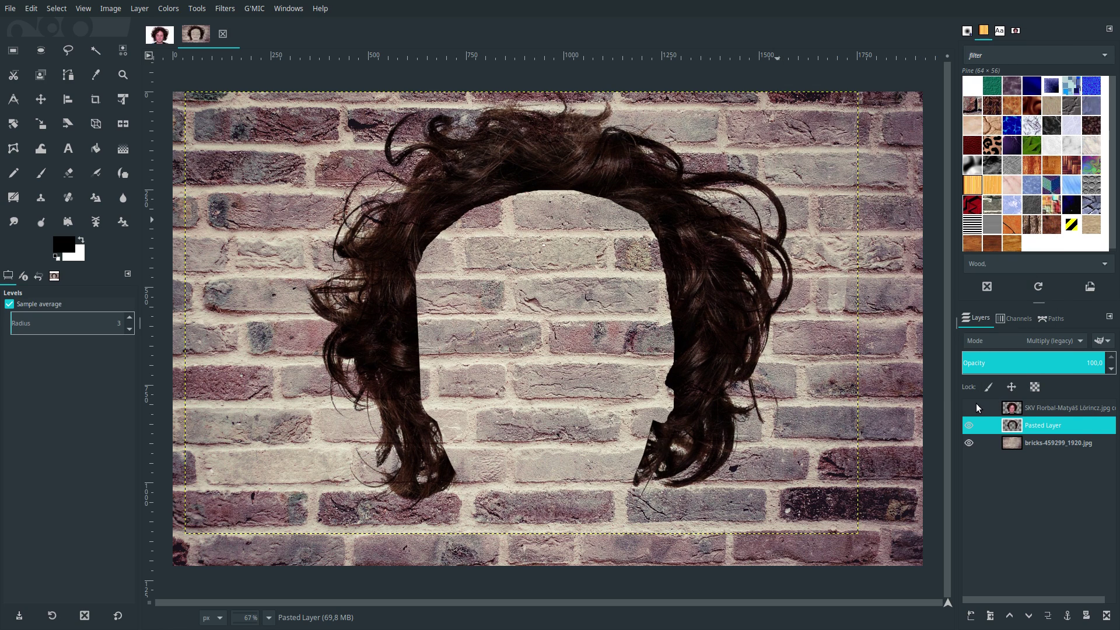
{"action": "left_click", "coordinate": [973, 407]}
- Add a White (full opacity) layer mask to the portrait layer
{"action": "left_click", "coordinate": [1062, 408]}
{"action": "right_click", "coordinate": [1063, 408]}
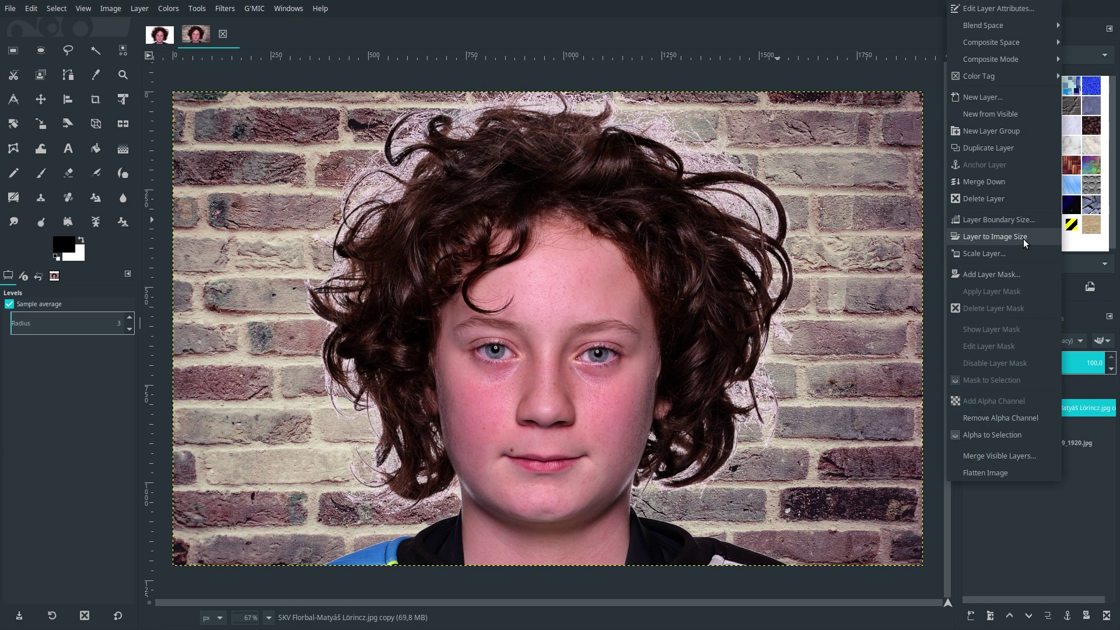
{"action": "left_click", "coordinate": [1014, 274]}
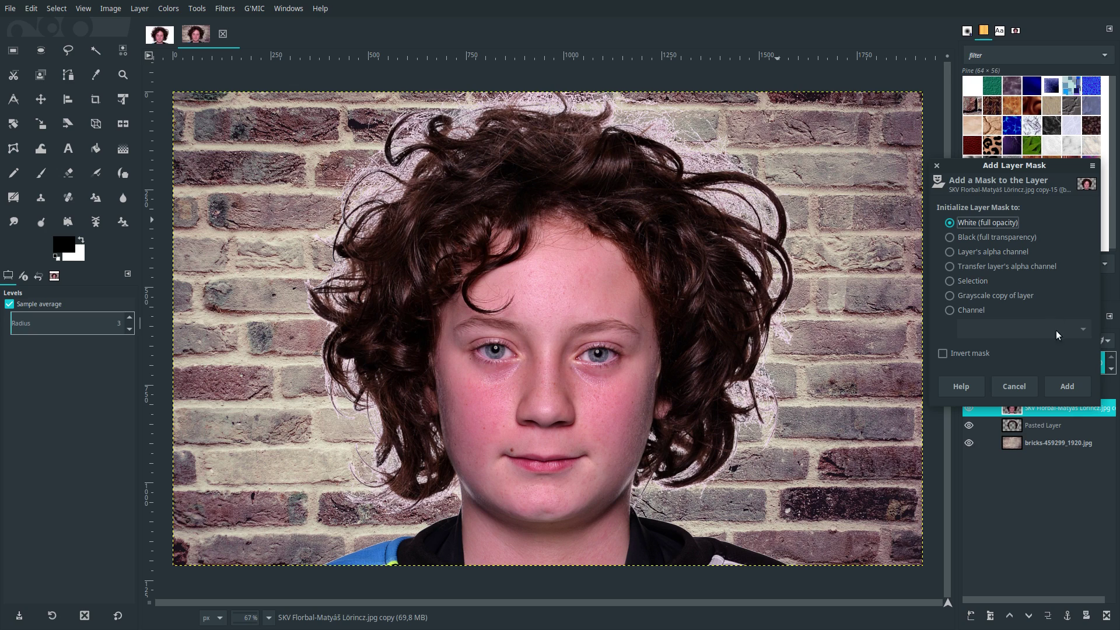
{"action": "left_click", "coordinate": [1067, 386]}
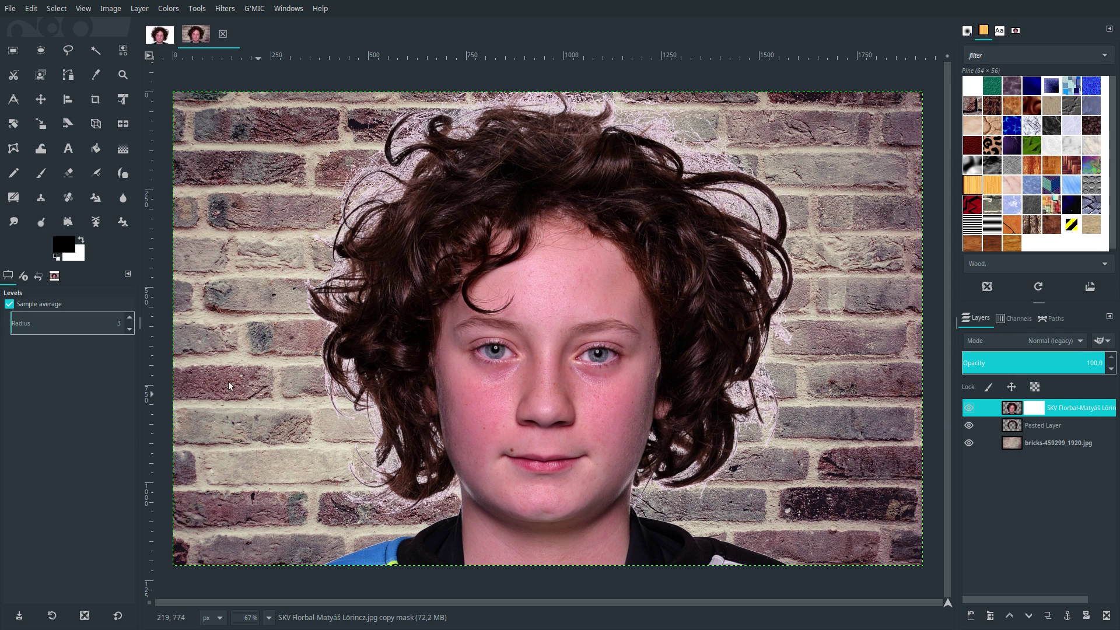
- Paint black on the portrait mask around the hair edges with a 2. Hardness 075 brush at size 164
{"action": "left_click", "coordinate": [43, 172]}
{"action": "left_click", "coordinate": [22, 380]}
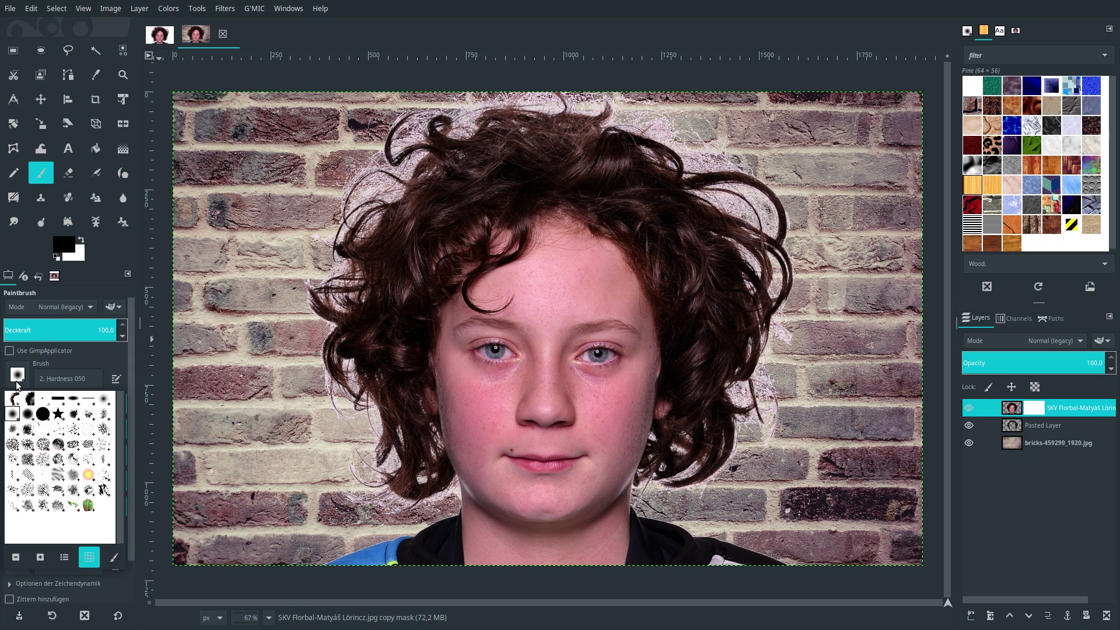
{"action": "double_click", "coordinate": [26, 414]}
{"action": "left_click", "coordinate": [27, 402]}
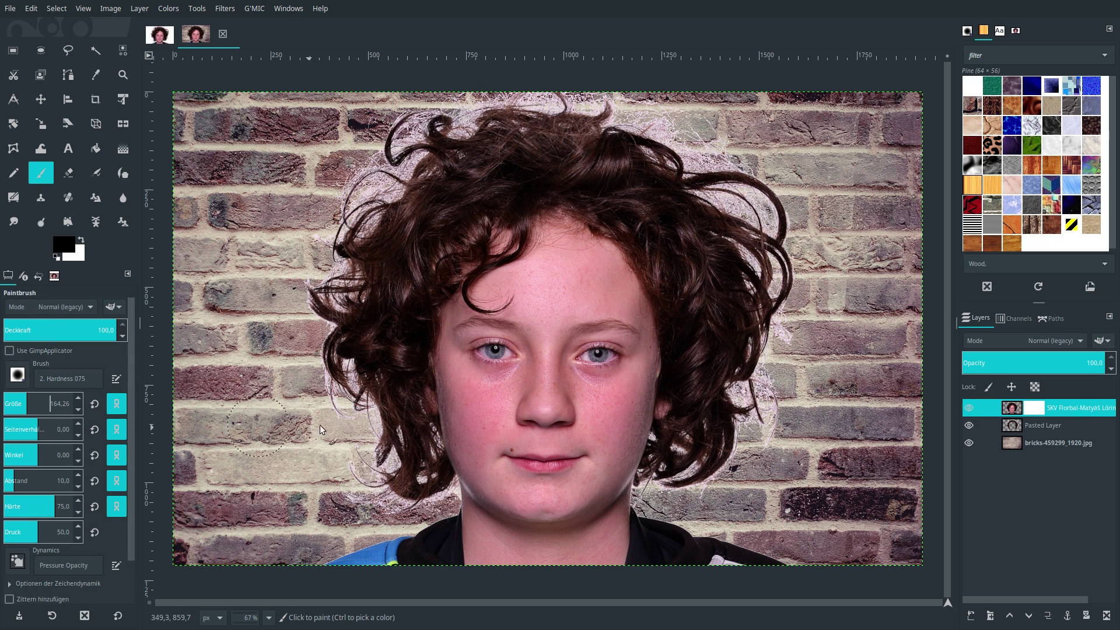
{"action": "left_click_drag", "start_coordinate": [334, 346], "coordinate": [320, 251]}
{"action": "mouse_move", "coordinate": [377, 167]}
{"action": "left_mouse_down"}
{"action": "mouse_move", "coordinate": [485, 99]}
{"action": "mouse_move", "coordinate": [641, 114]}
{"action": "mouse_move", "coordinate": [745, 180]}
{"action": "mouse_move", "coordinate": [761, 216]}
{"action": "left_mouse_up"}
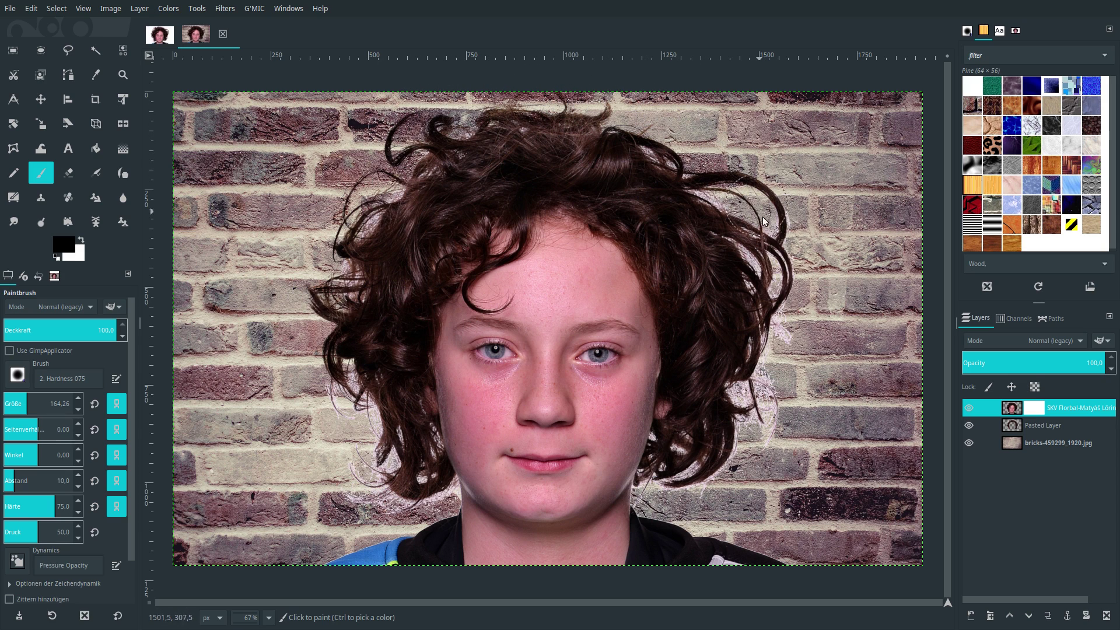
{"action": "mouse_move", "coordinate": [719, 183]}
{"action": "left_mouse_down"}
{"action": "mouse_move", "coordinate": [793, 303]}
{"action": "mouse_move", "coordinate": [750, 385]}
{"action": "mouse_move", "coordinate": [752, 447]}
{"action": "mouse_move", "coordinate": [736, 466]}
{"action": "left_mouse_up"}
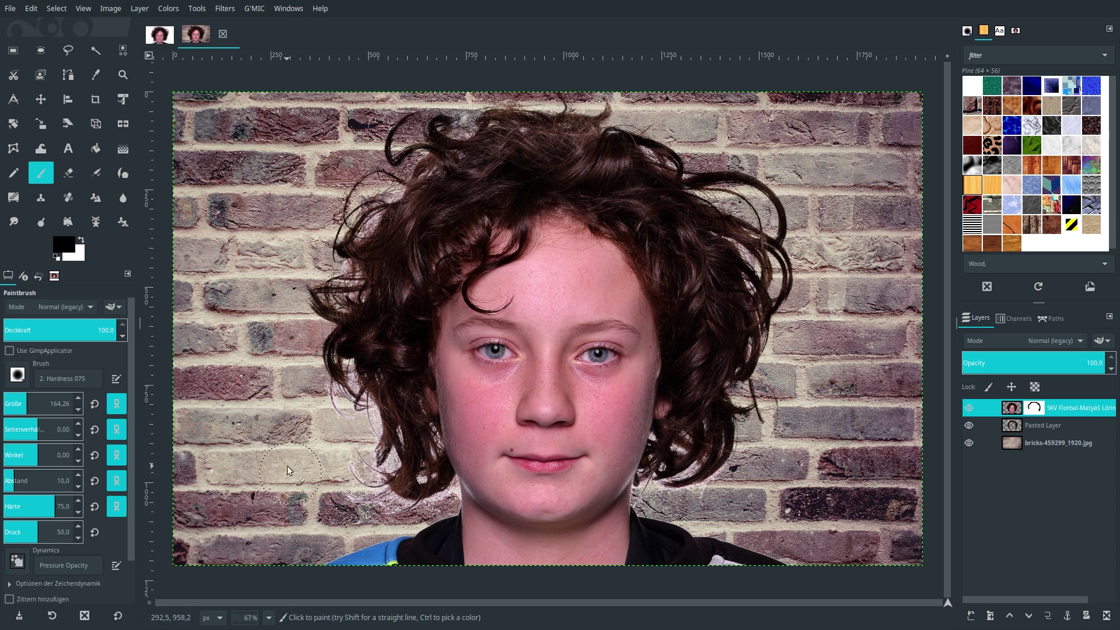
{"action": "mouse_move", "coordinate": [344, 411]}
{"action": "left_mouse_down"}
{"action": "mouse_move", "coordinate": [353, 377]}
{"action": "mouse_move", "coordinate": [357, 488]}
{"action": "left_mouse_up"}
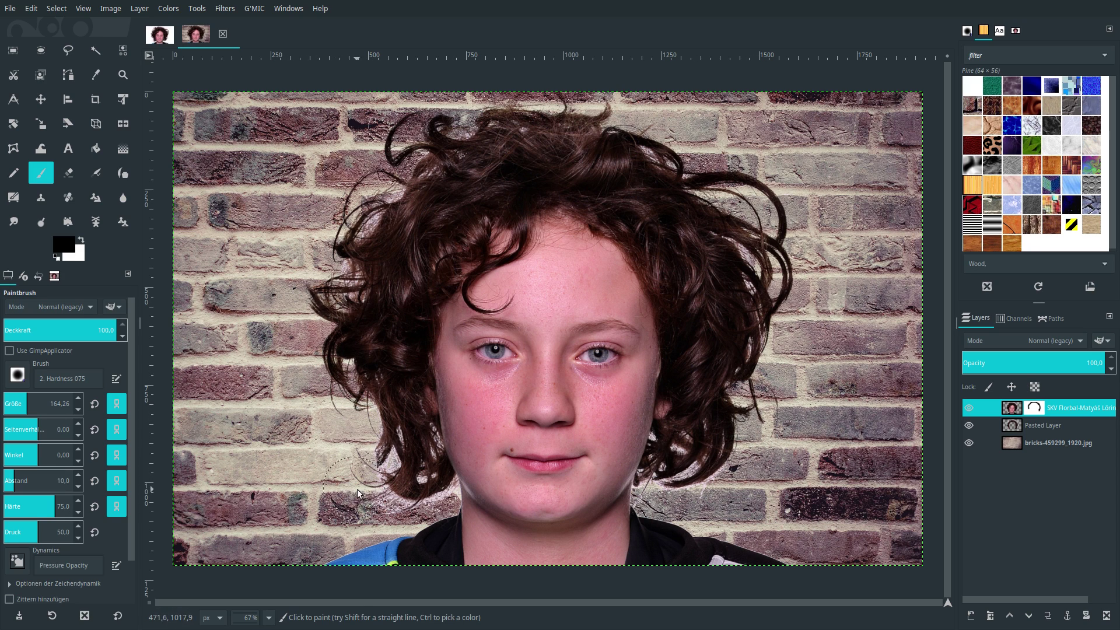
{"action": "left_click", "coordinate": [268, 617]}
{"action": "left_click", "coordinate": [260, 502]}
- Shrink the brush to 49.18 and paint out the mask around the hair tips near the cheek
{"action": "scroll", "coordinate": [350, 519], "scroll_direction": "down", "scroll_amount": 10}
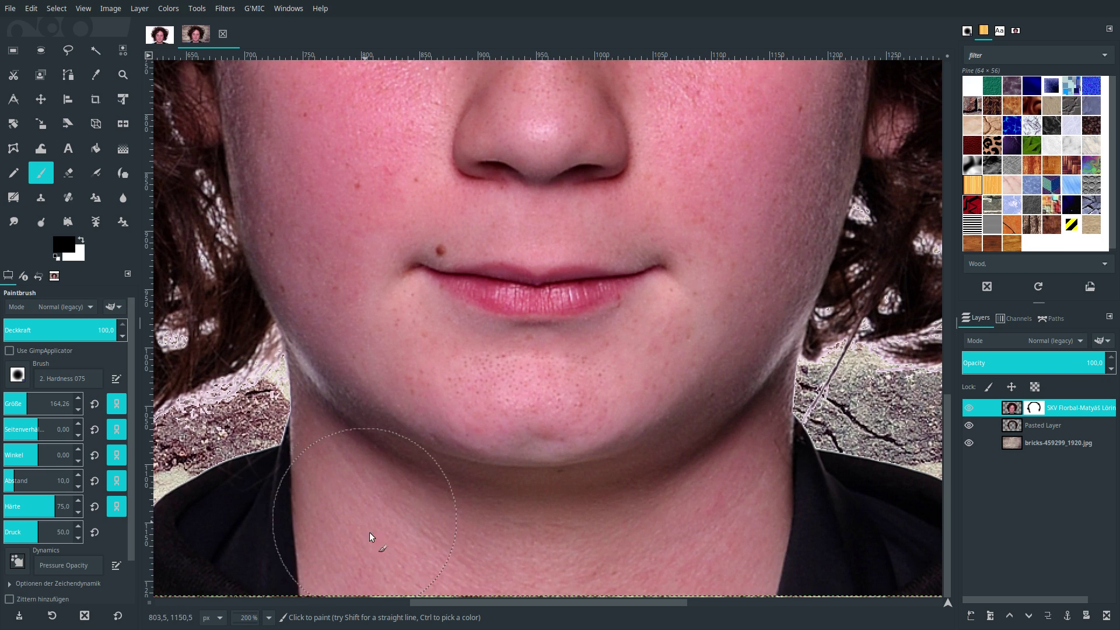
{"action": "left_click_drag", "start_coordinate": [417, 603], "coordinate": [330, 604]}
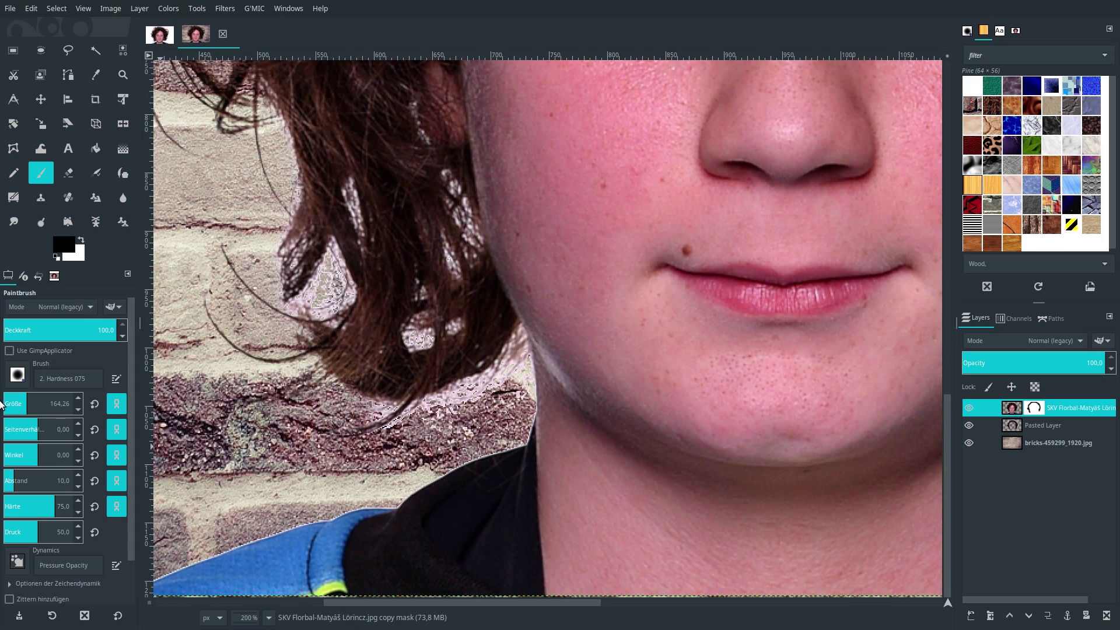
{"action": "left_click_drag", "start_coordinate": [32, 405], "coordinate": [14, 405]}
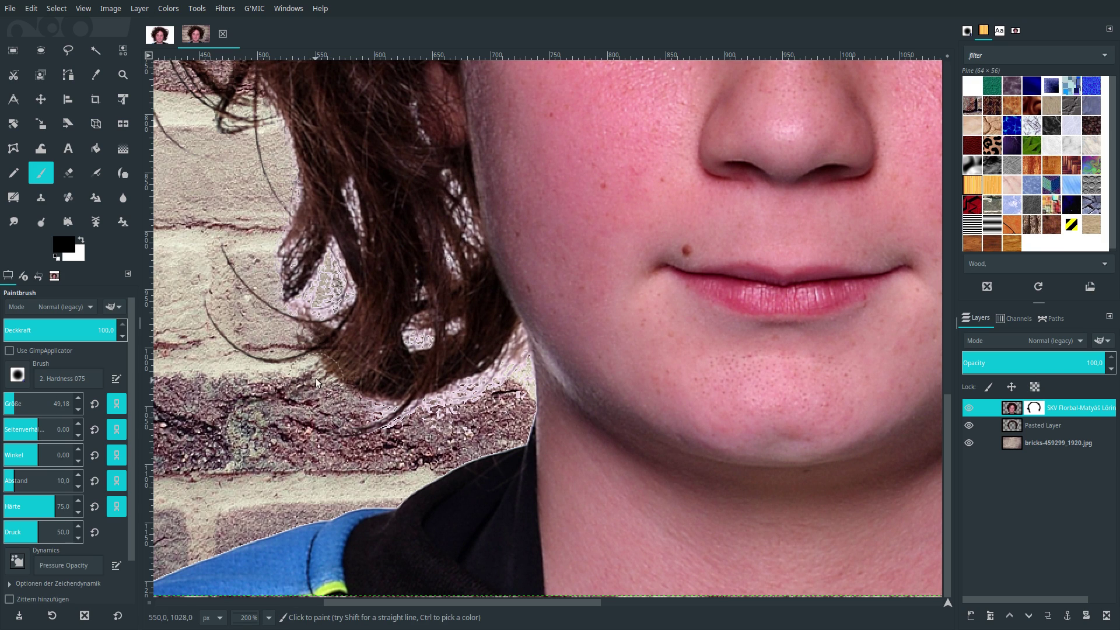
{"action": "left_click", "coordinate": [314, 299]}
{"action": "left_click_drag", "start_coordinate": [411, 372], "coordinate": [372, 408]}
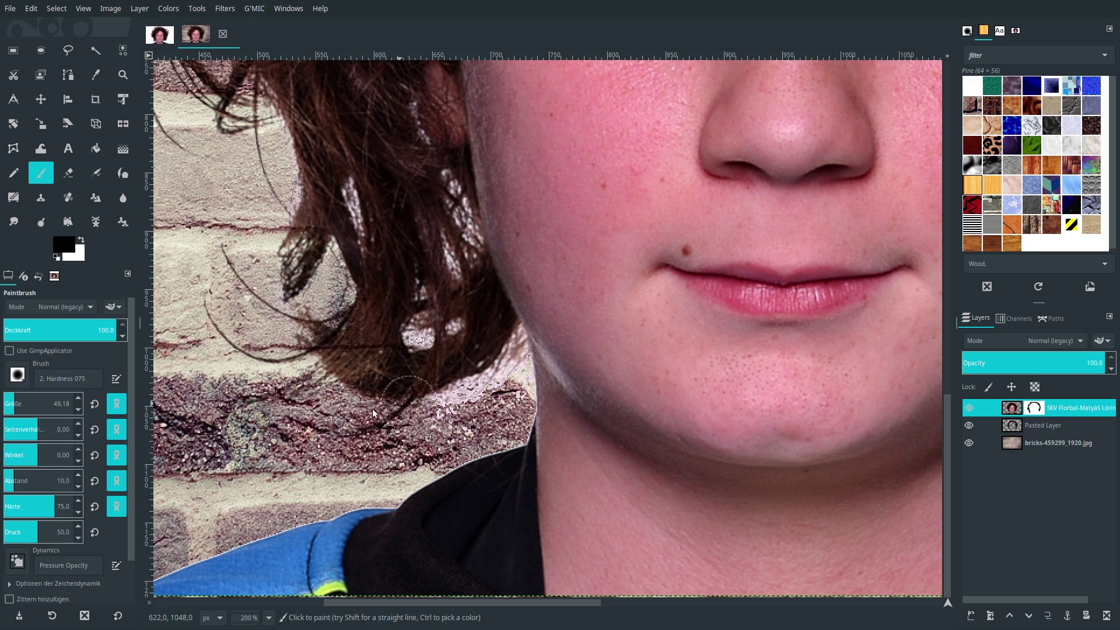
{"action": "left_click_drag", "start_coordinate": [474, 411], "coordinate": [506, 387]}
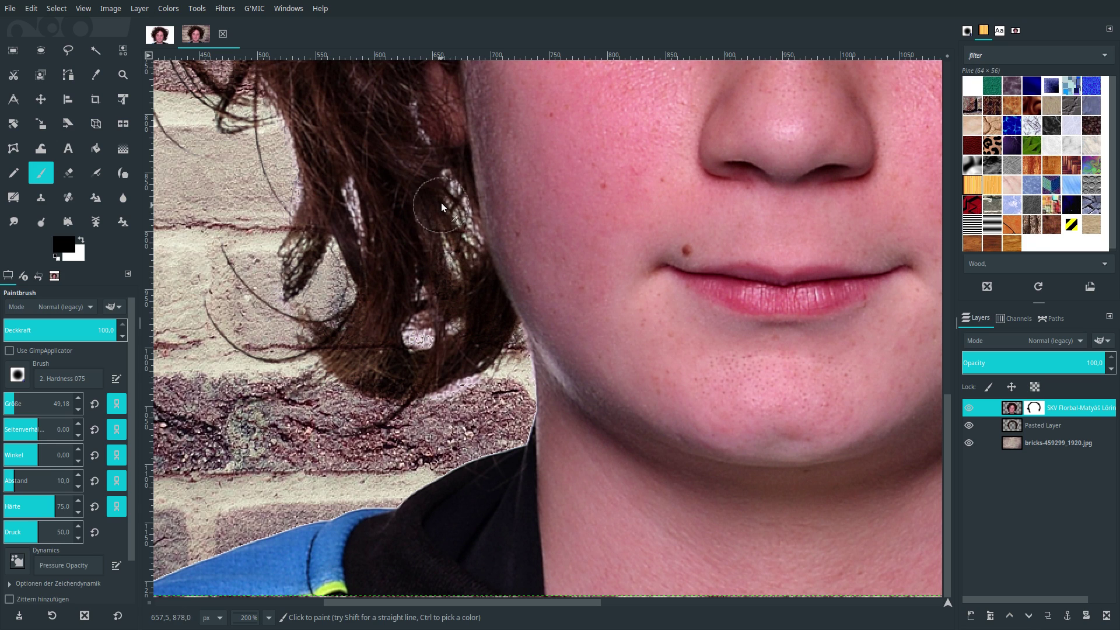
- Undo and redo a mask stroke, touch up the hair tips, then switch to white at size 21.22
{"action": "left_click", "coordinate": [31, 8]}
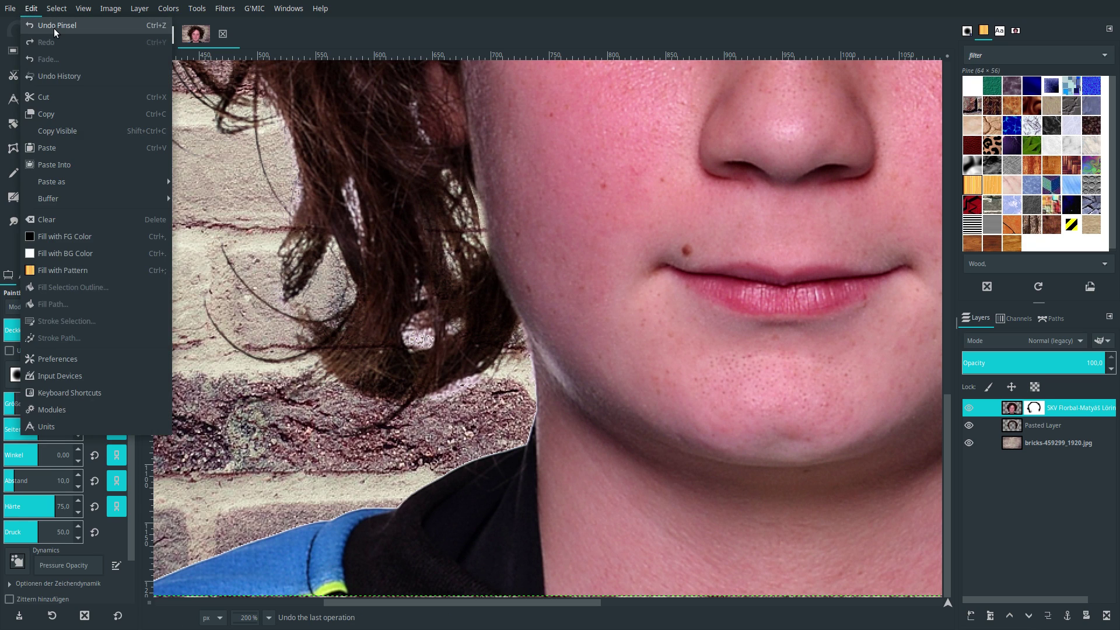
{"action": "left_click", "coordinate": [54, 26]}
{"action": "key", "text": "ctrl+y"}
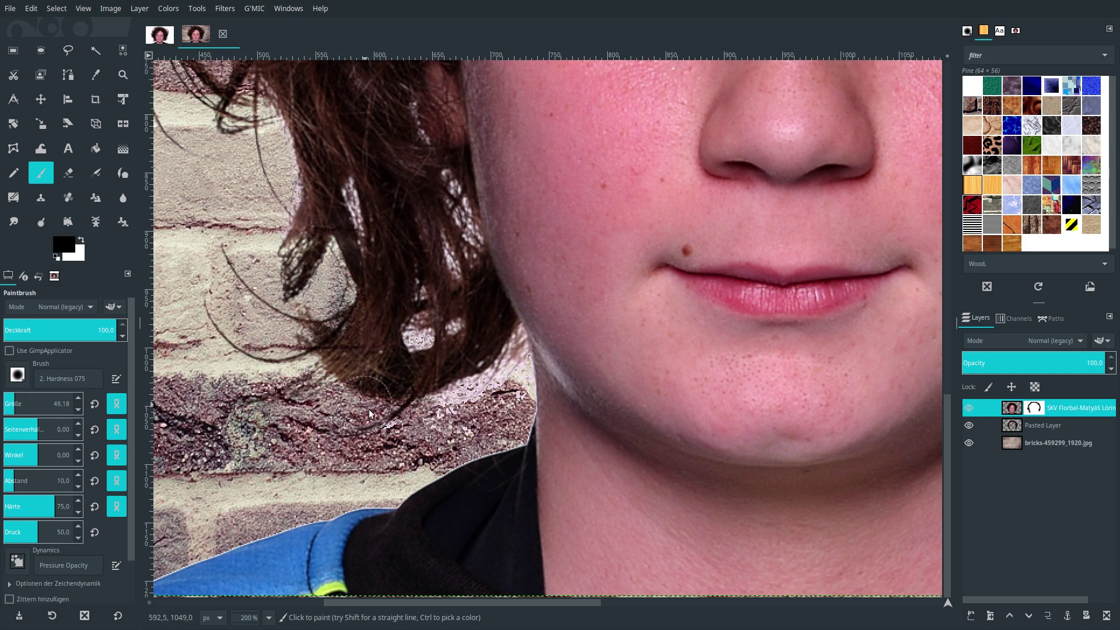
{"action": "left_click_drag", "start_coordinate": [507, 395], "coordinate": [497, 357]}
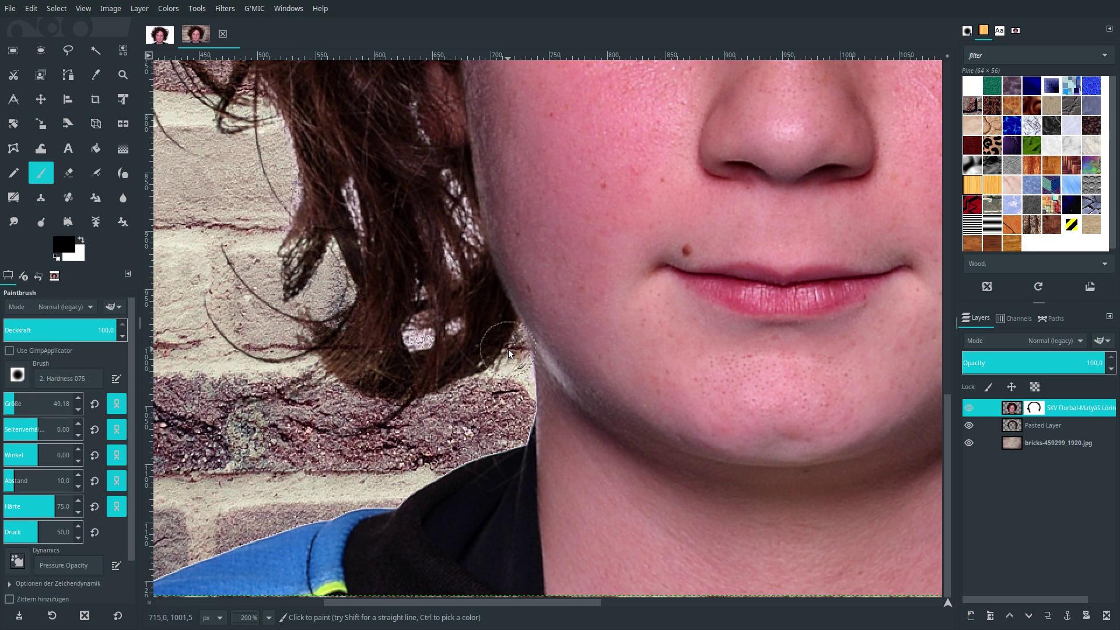
{"action": "mouse_move", "coordinate": [438, 321]}
{"action": "left_mouse_down"}
{"action": "mouse_move", "coordinate": [412, 325]}
{"action": "mouse_move", "coordinate": [359, 263]}
{"action": "left_mouse_up"}
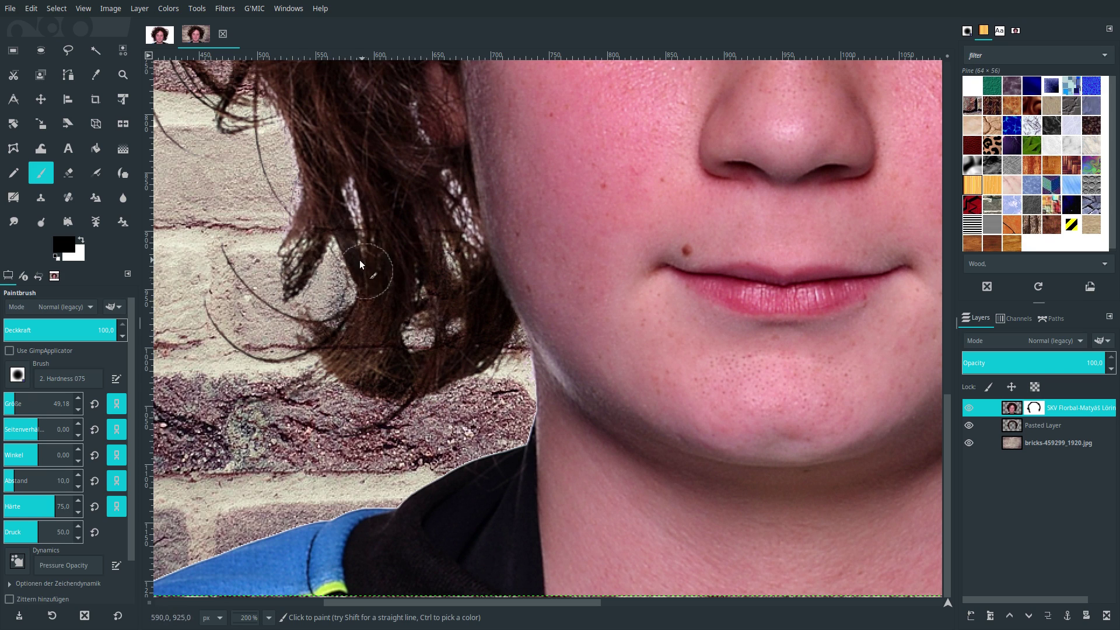
{"action": "scroll", "coordinate": [380, 367], "scroll_direction": "up", "scroll_amount": 3}
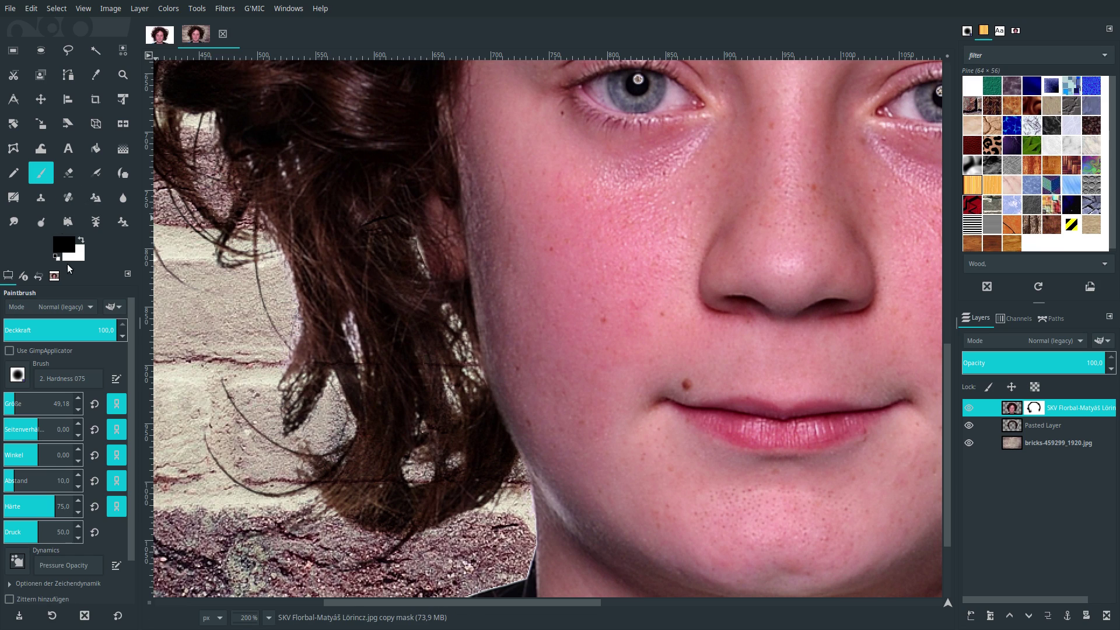
{"action": "left_click", "coordinate": [81, 239]}
{"action": "left_click", "coordinate": [9, 403]}
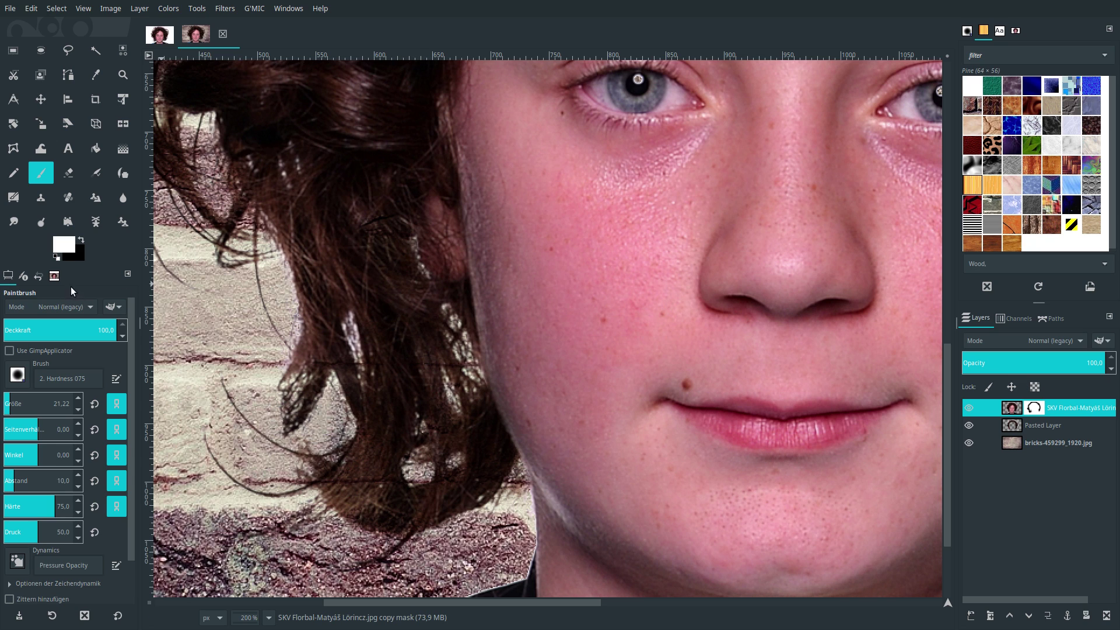
- Switch the paint colour back to black and enlarge the brush to 102.50
{"action": "left_click", "coordinate": [81, 240]}
{"action": "scroll", "coordinate": [233, 379], "scroll_direction": "up", "scroll_amount": 5}
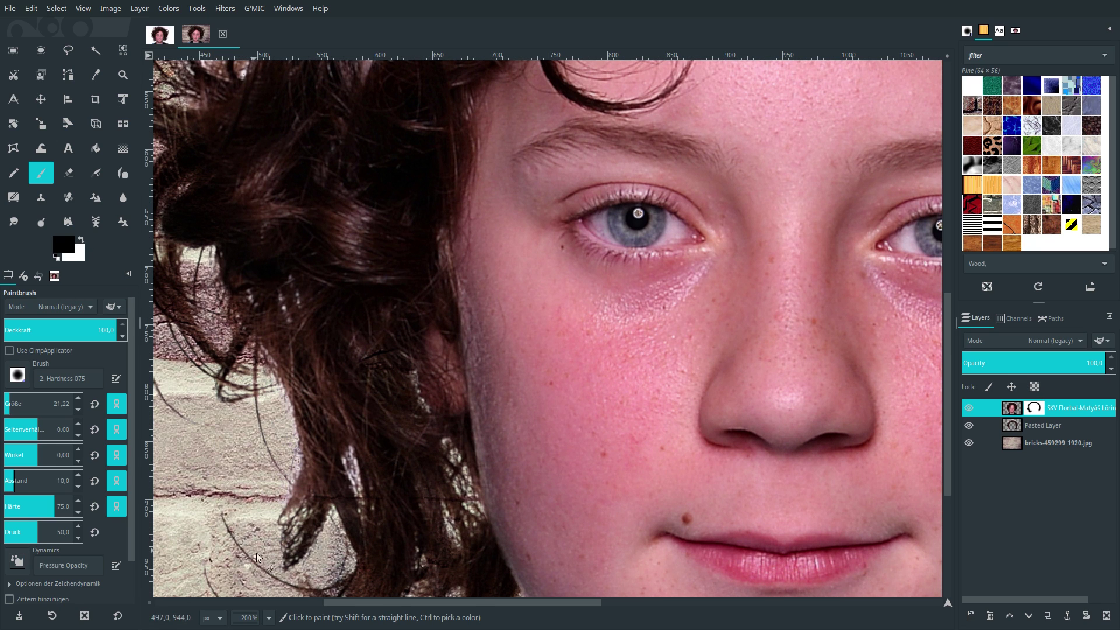
{"action": "scroll", "coordinate": [257, 557], "scroll_direction": "up", "scroll_amount": 5}
{"action": "left_click_drag", "start_coordinate": [416, 603], "coordinate": [352, 590]}
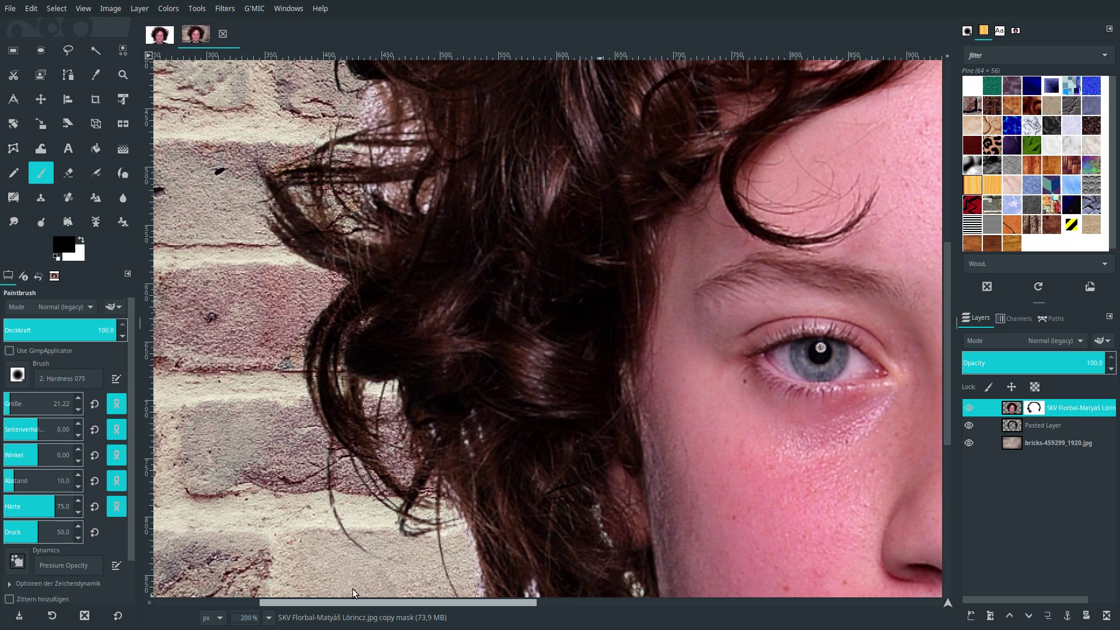
{"action": "scroll", "coordinate": [279, 408], "scroll_direction": "up", "scroll_amount": 5}
{"action": "left_click", "coordinate": [21, 399]}
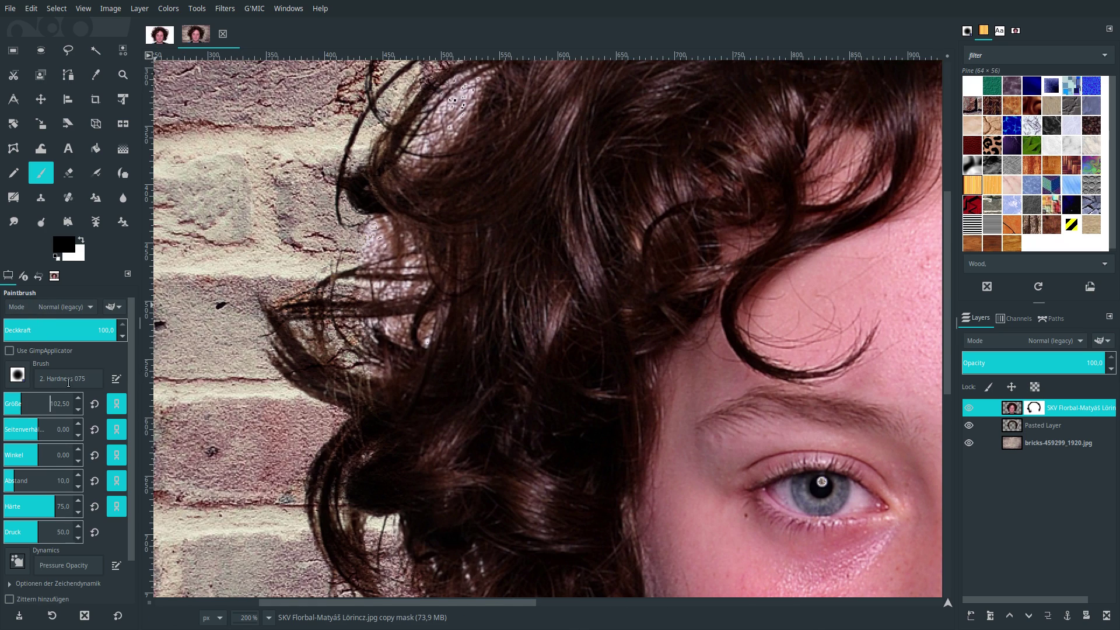
- Mask the pale fringe around the upper hair curls and the hair's right edge
{"action": "scroll", "coordinate": [408, 338], "scroll_direction": "up", "scroll_amount": 10}
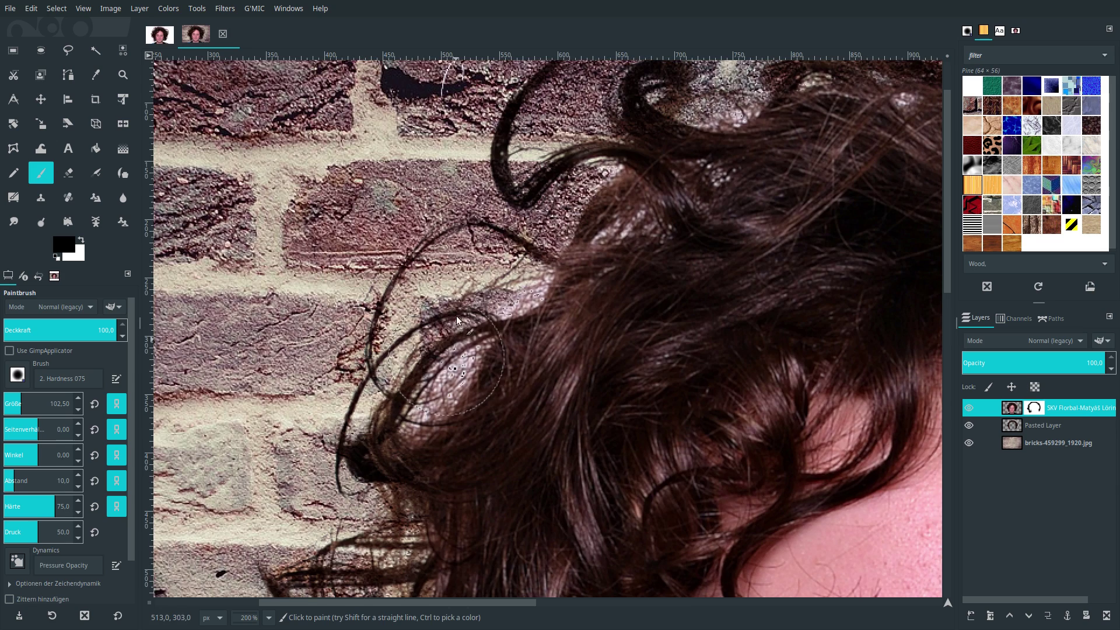
{"action": "mouse_move", "coordinate": [457, 320]}
{"action": "left_mouse_down"}
{"action": "mouse_move", "coordinate": [422, 320]}
{"action": "mouse_move", "coordinate": [562, 250]}
{"action": "mouse_move", "coordinate": [636, 180]}
{"action": "left_mouse_up"}
{"action": "scroll", "coordinate": [547, 384], "scroll_direction": "up", "scroll_amount": 3}
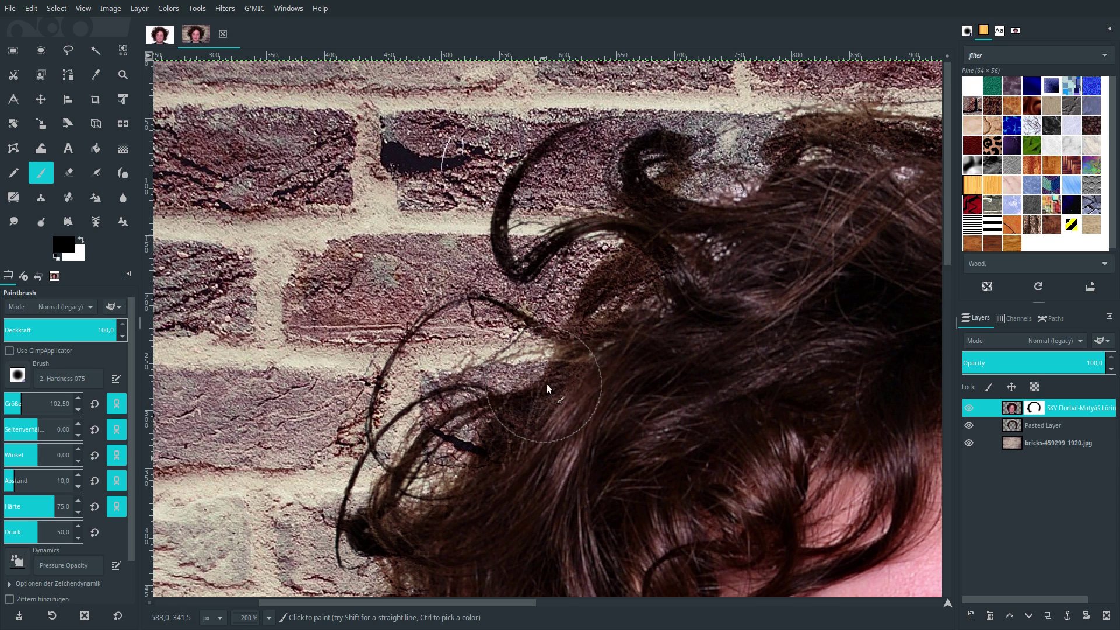
{"action": "mouse_move", "coordinate": [547, 384]}
{"action": "left_mouse_down"}
{"action": "mouse_move", "coordinate": [708, 159]}
{"action": "mouse_move", "coordinate": [366, 180]}
{"action": "left_mouse_up"}
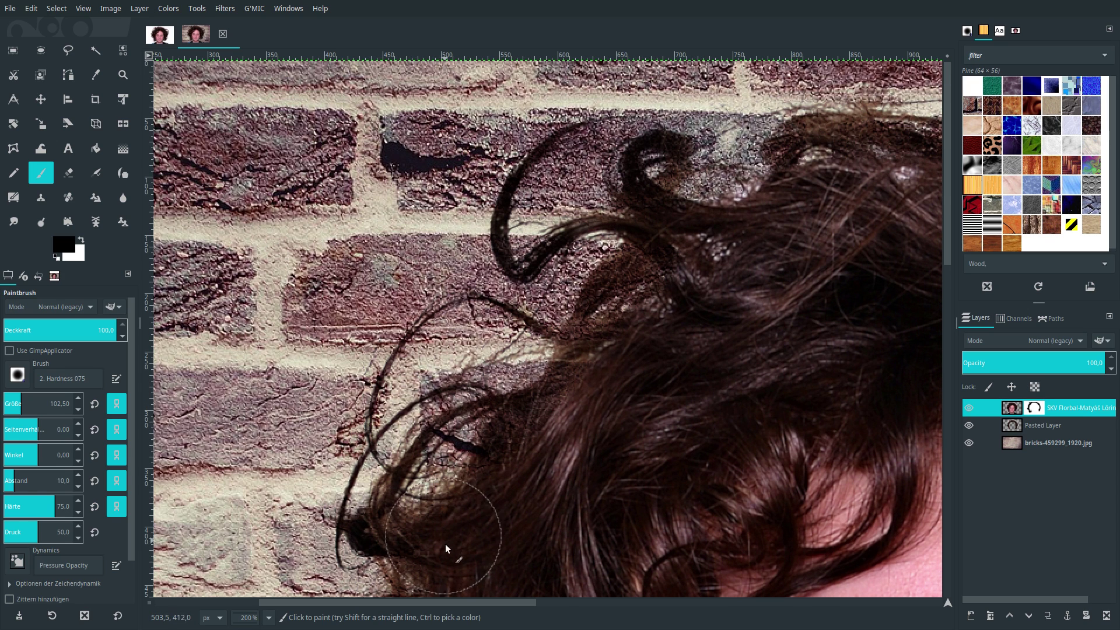
{"action": "left_click_drag", "start_coordinate": [453, 604], "coordinate": [533, 601]}
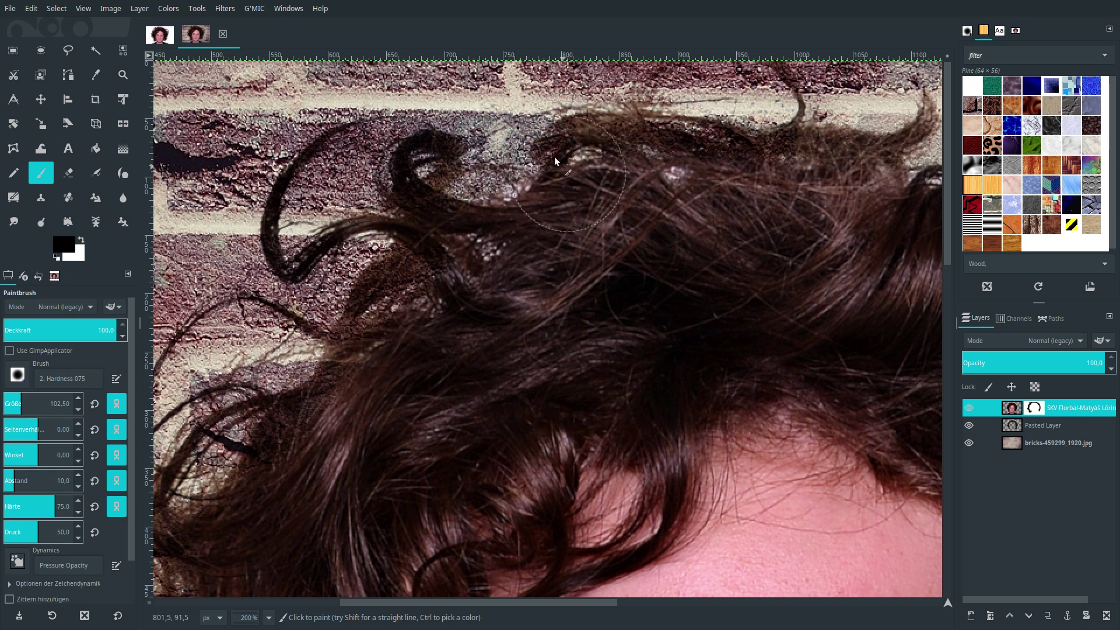
{"action": "mouse_move", "coordinate": [555, 161]}
{"action": "left_mouse_down"}
{"action": "mouse_move", "coordinate": [407, 231]}
{"action": "mouse_move", "coordinate": [442, 237]}
{"action": "mouse_move", "coordinate": [704, 138]}
{"action": "left_mouse_up"}
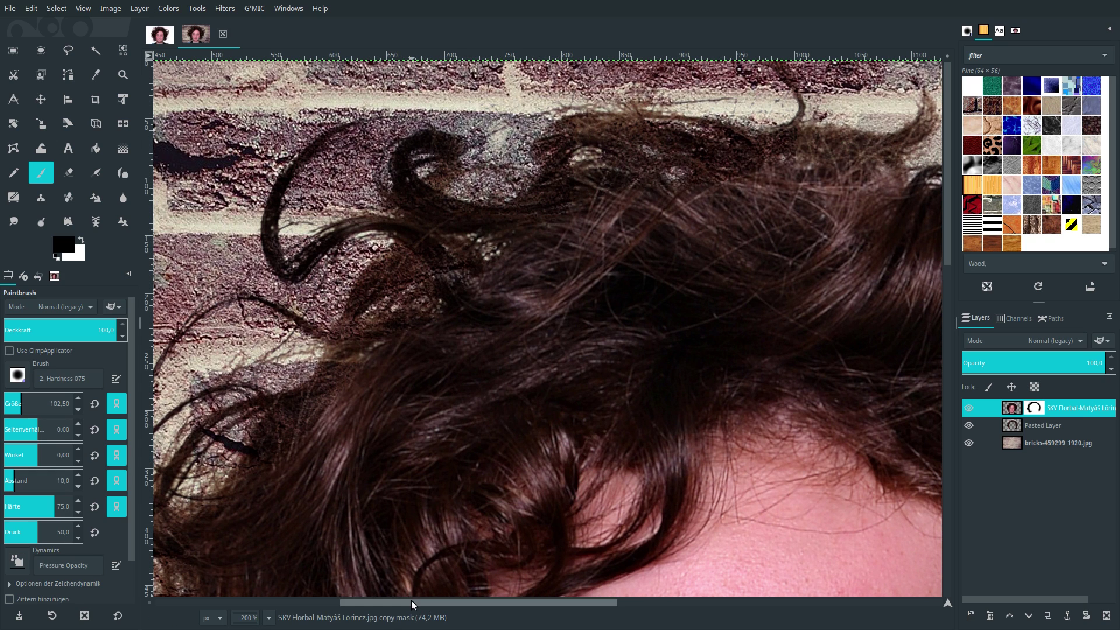
{"action": "left_click_drag", "start_coordinate": [412, 600], "coordinate": [637, 601]}
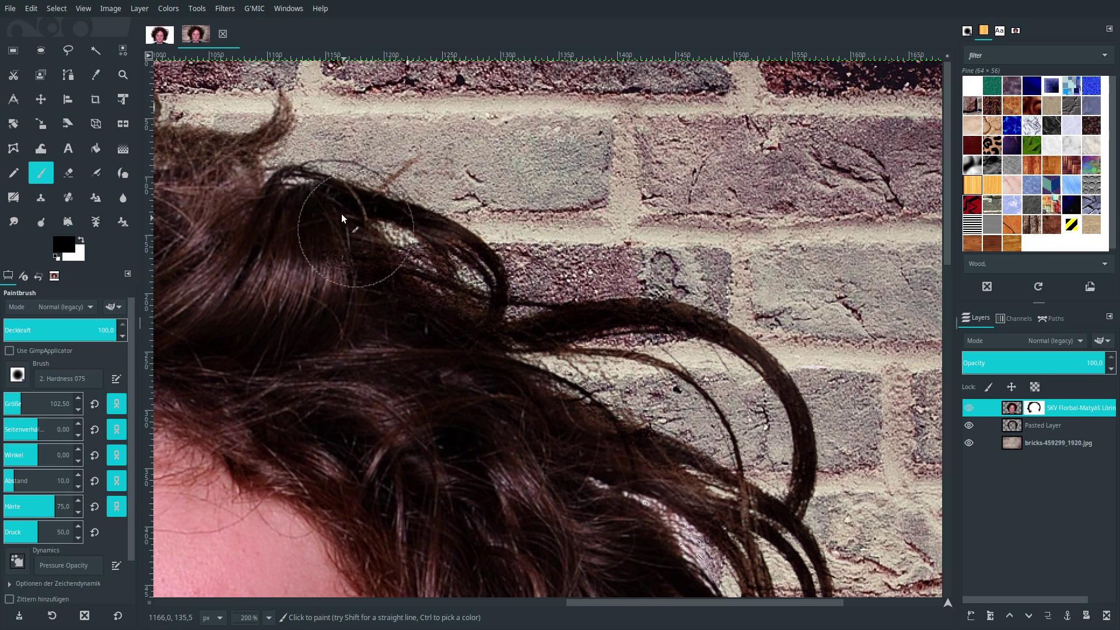
- Shrink the paintbrush size to about 30.55
{"action": "scroll", "coordinate": [513, 245], "scroll_direction": "down", "scroll_amount": 3}
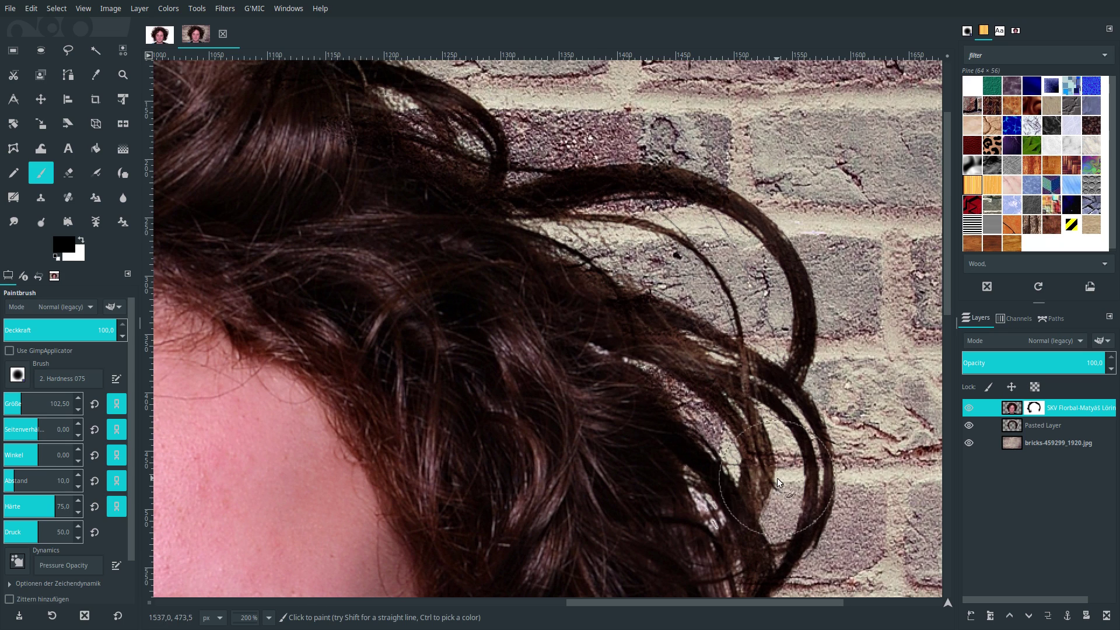
{"action": "scroll", "coordinate": [777, 467], "scroll_direction": "down", "scroll_amount": 10}
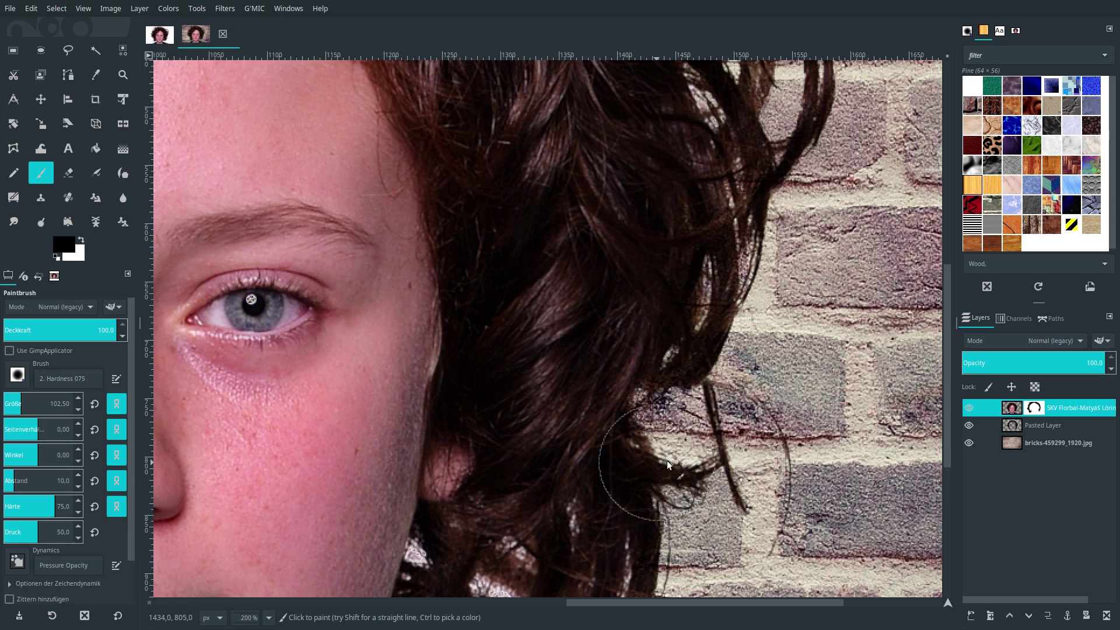
{"action": "scroll", "coordinate": [667, 460], "scroll_direction": "down", "scroll_amount": 3}
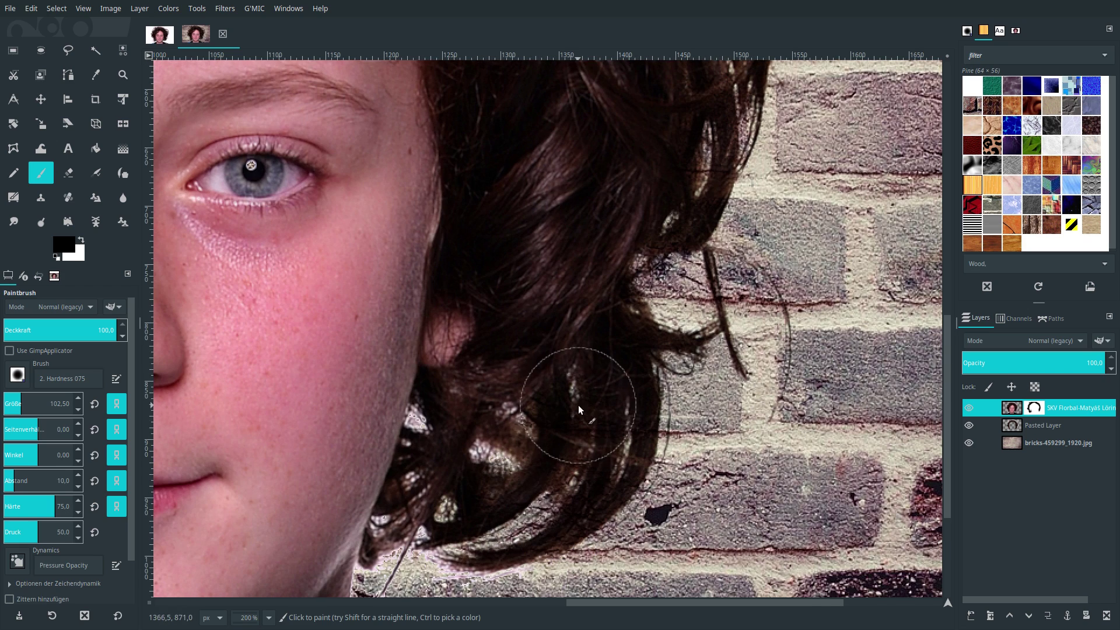
{"action": "left_click_drag", "start_coordinate": [64, 406], "coordinate": [49, 407]}
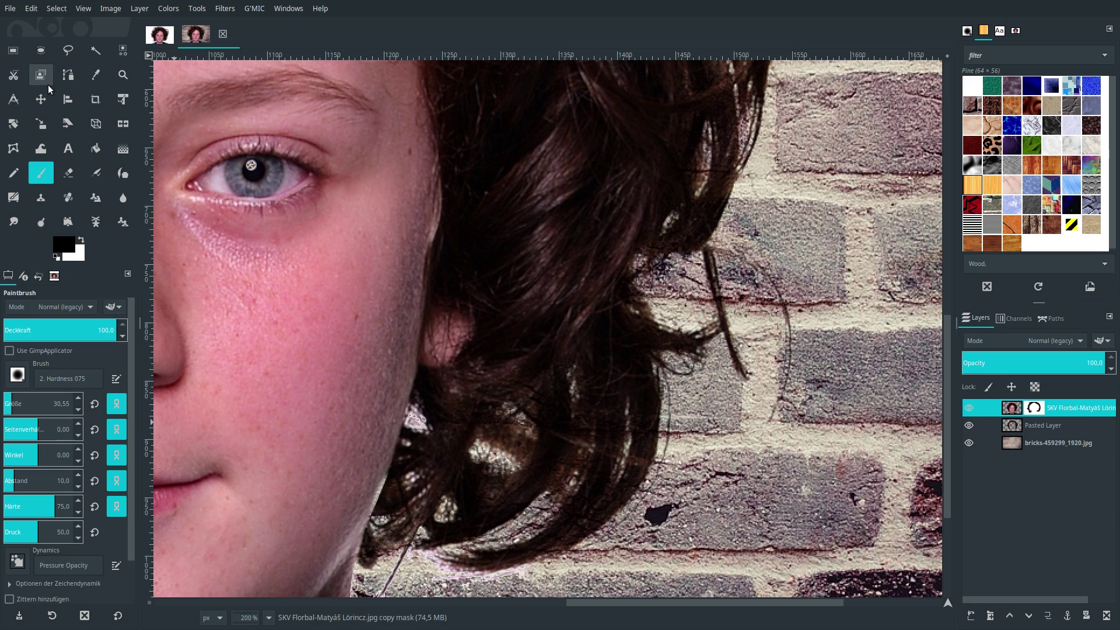
- Paint black on the layer mask to remove the light halo along hair and neck
{"action": "left_click", "coordinate": [82, 238]}
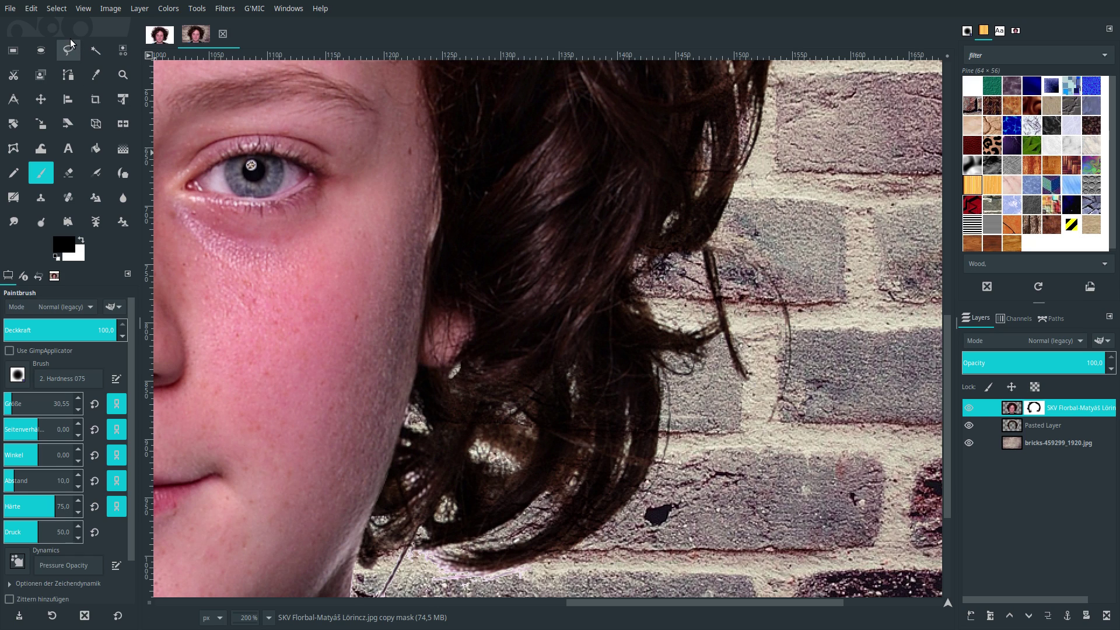
{"action": "left_click", "coordinate": [81, 241]}
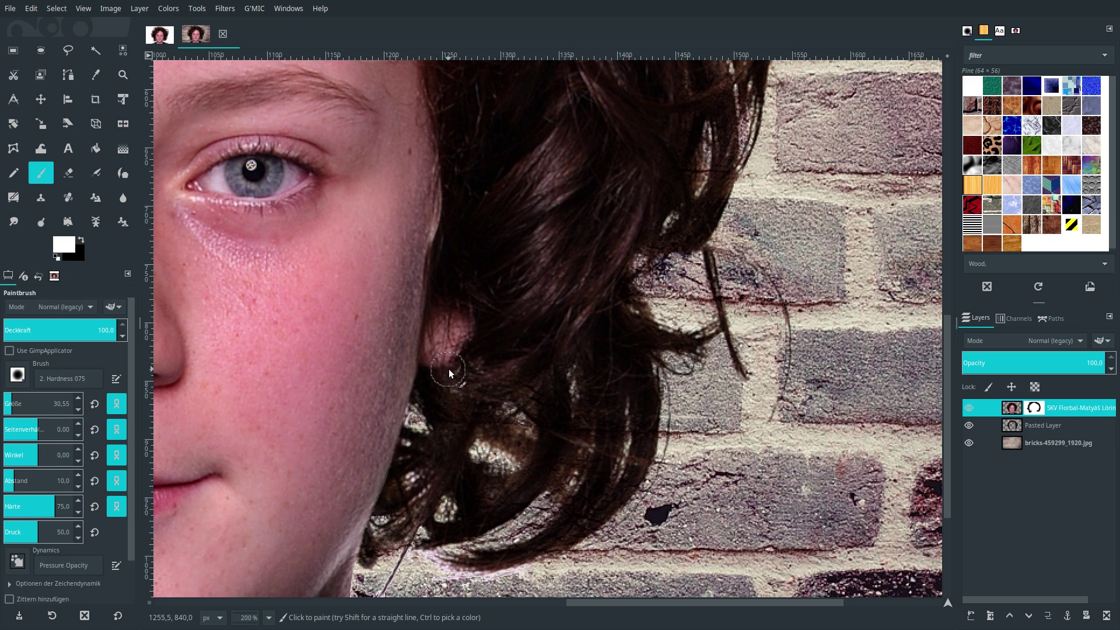
{"action": "left_click", "coordinate": [82, 242]}
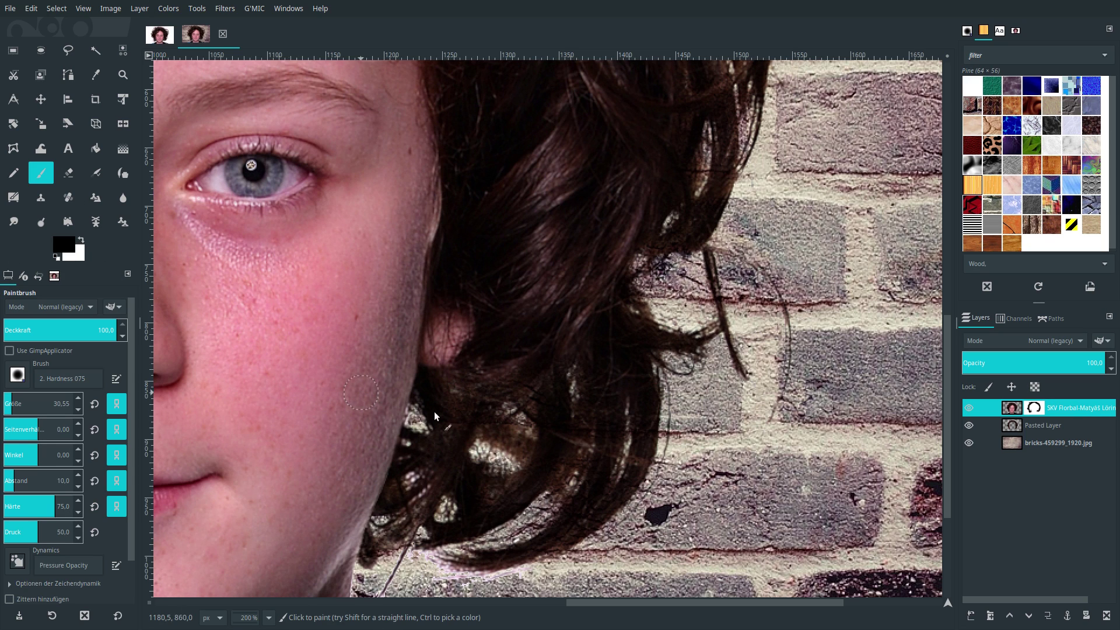
{"action": "scroll", "coordinate": [450, 373], "scroll_direction": "down", "scroll_amount": 5}
{"action": "mouse_move", "coordinate": [546, 365]}
{"action": "left_mouse_down"}
{"action": "mouse_move", "coordinate": [375, 416]}
{"action": "mouse_move", "coordinate": [369, 377]}
{"action": "left_mouse_up"}
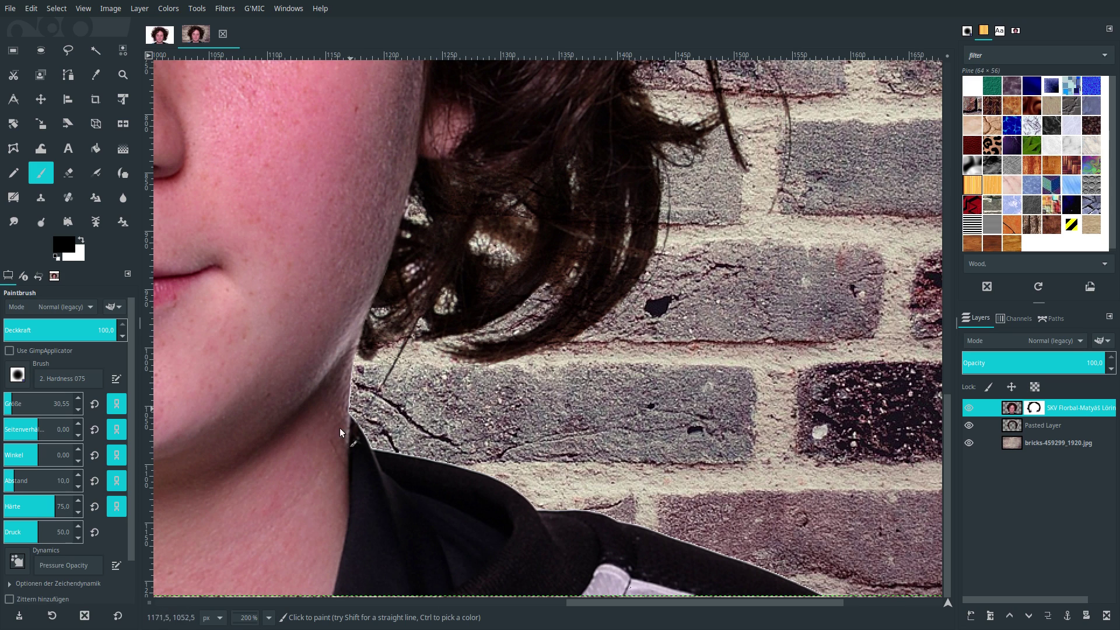
- Zoom out to 67% and select Pasted Layer
{"action": "left_click", "coordinate": [269, 617]}
{"action": "left_click", "coordinate": [264, 540]}
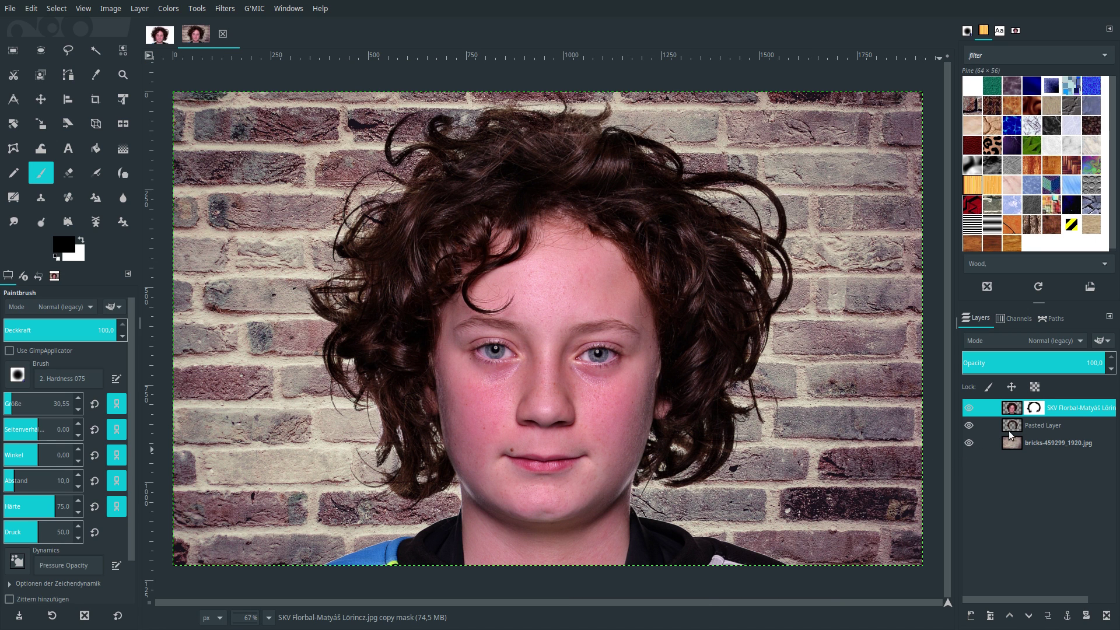
{"action": "left_click", "coordinate": [1015, 426]}
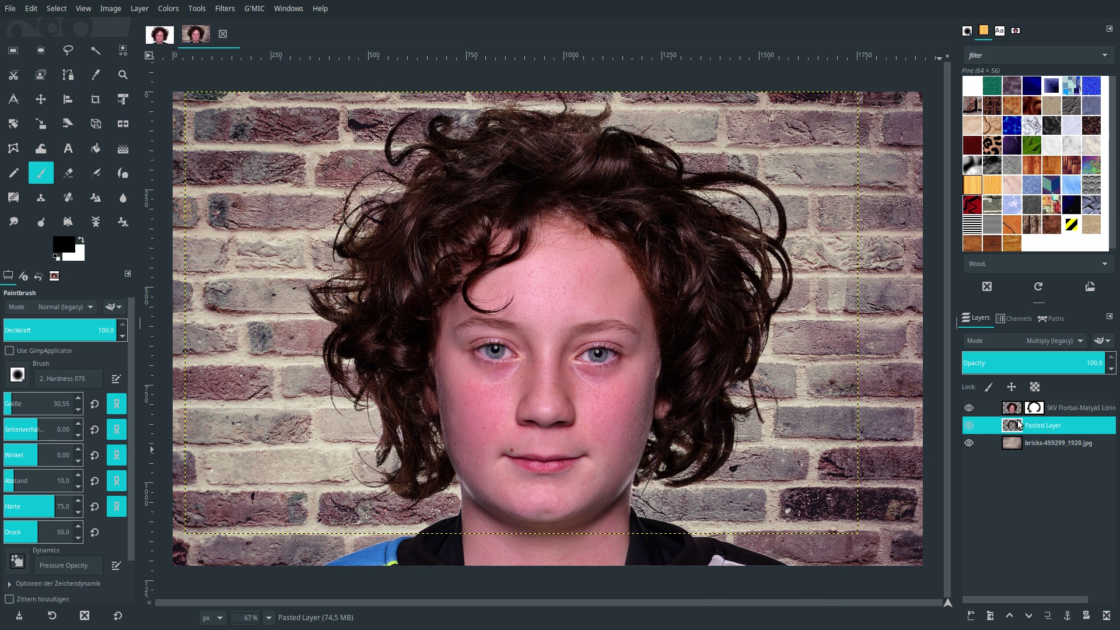
- Increase Pasted Layer's exposure by 0.5
{"action": "left_click", "coordinate": [168, 8]}
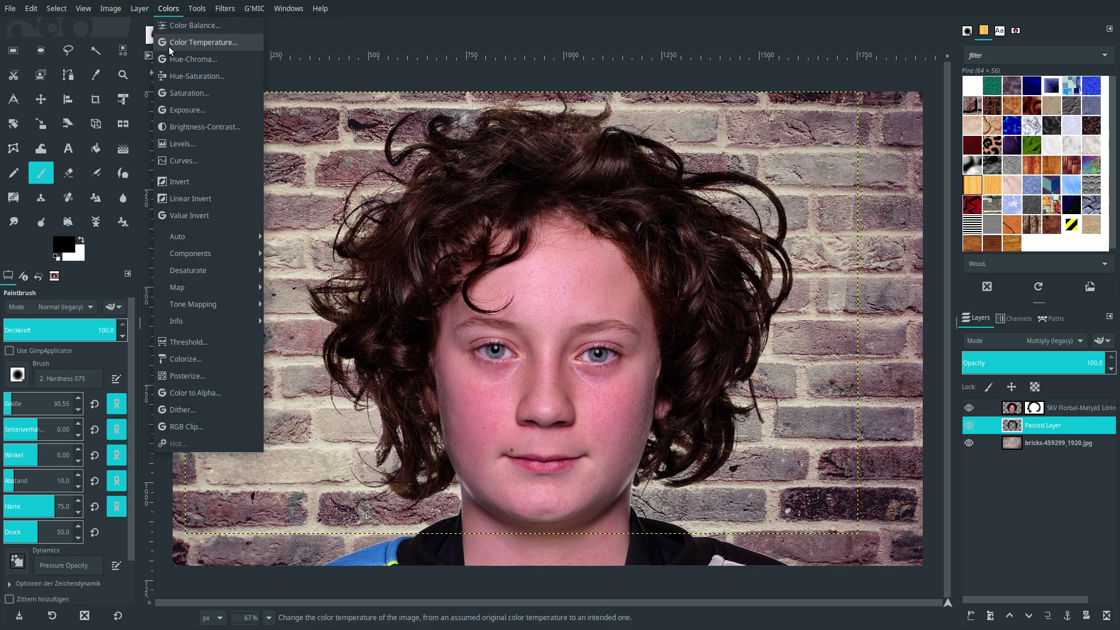
{"action": "left_click", "coordinate": [182, 109]}
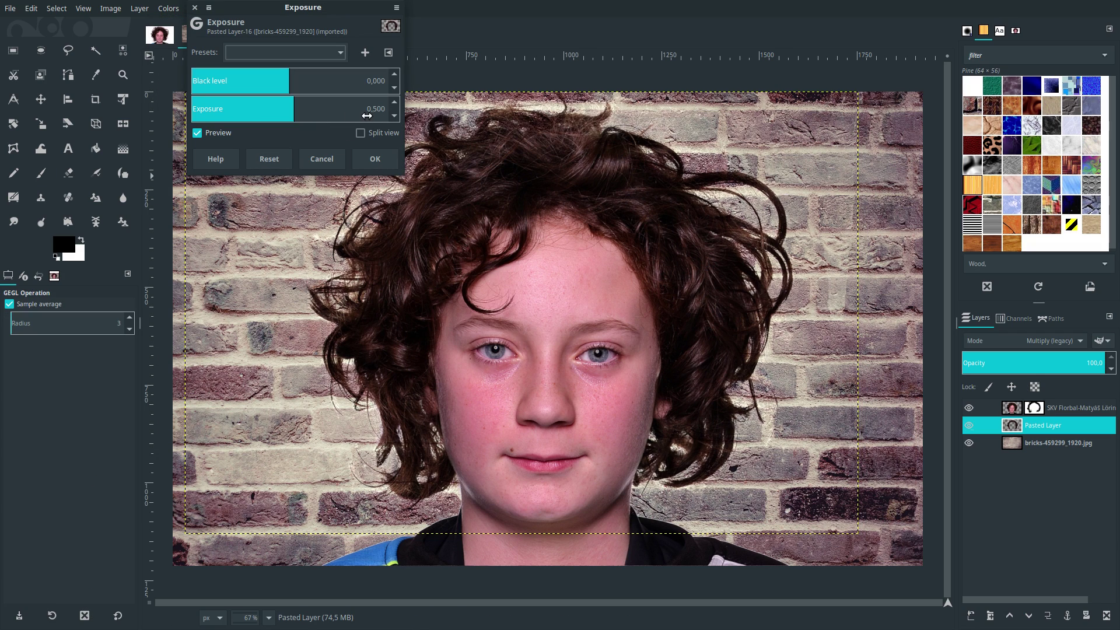
{"action": "left_click", "coordinate": [370, 154]}
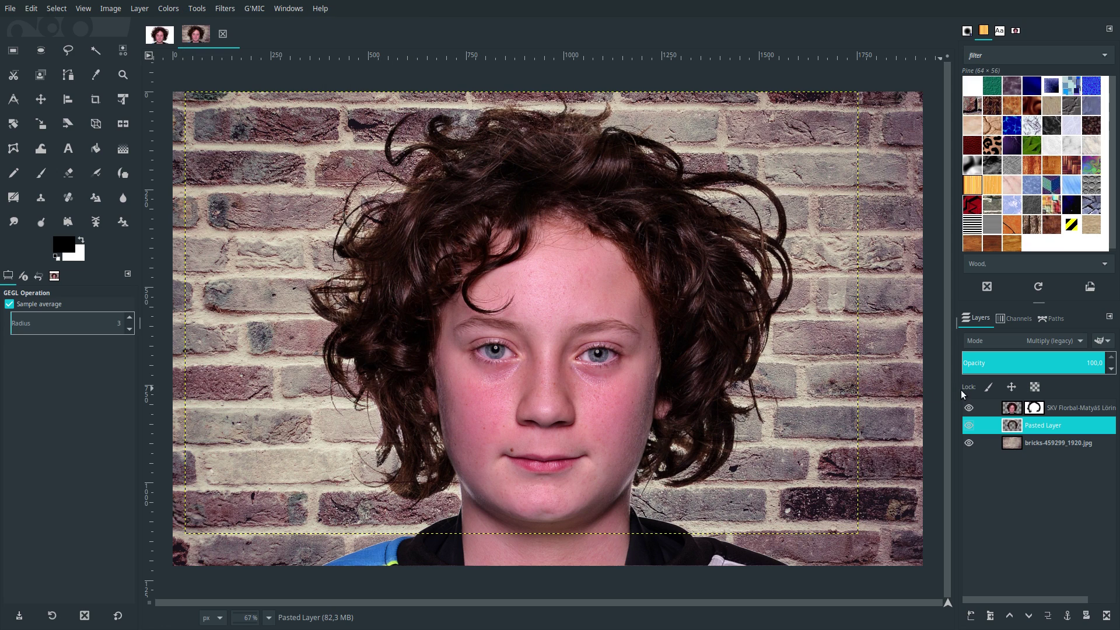
- Set Pasted Layer's Levels midtone gamma to about 0.91, then reselect the top portrait layer
{"action": "left_click", "coordinate": [1012, 411]}
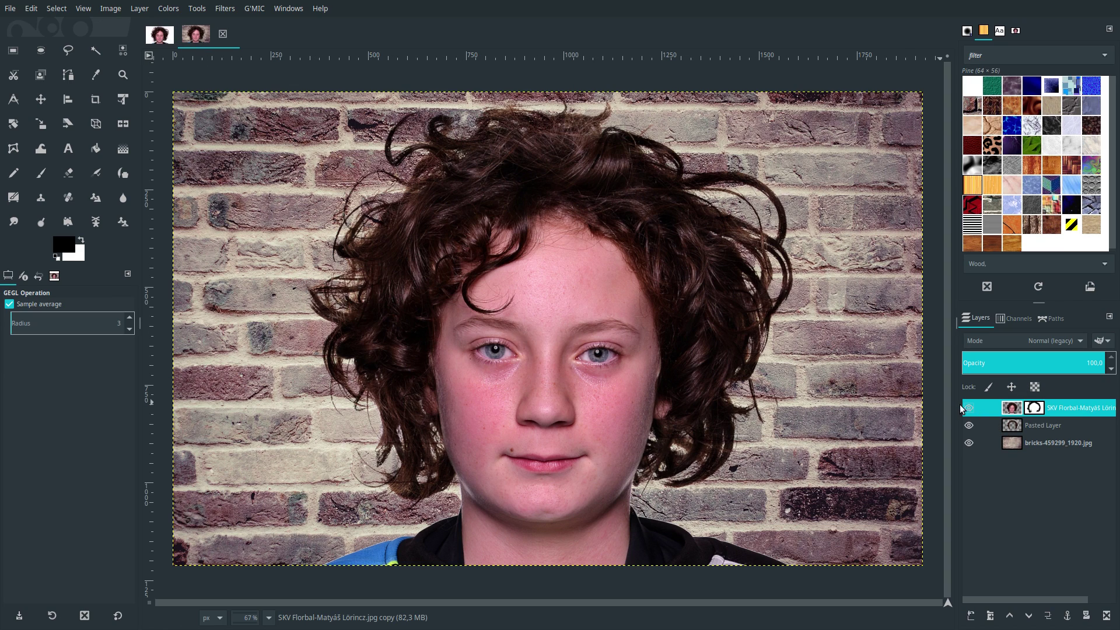
{"action": "left_click", "coordinate": [1021, 427]}
{"action": "left_click", "coordinate": [169, 9]}
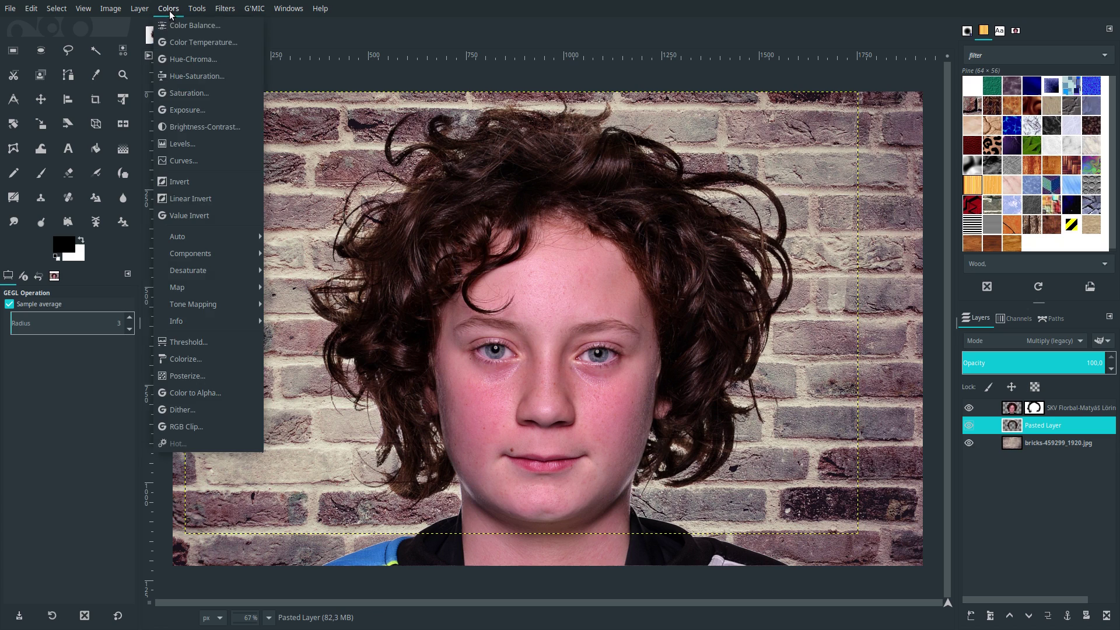
{"action": "left_click", "coordinate": [176, 145]}
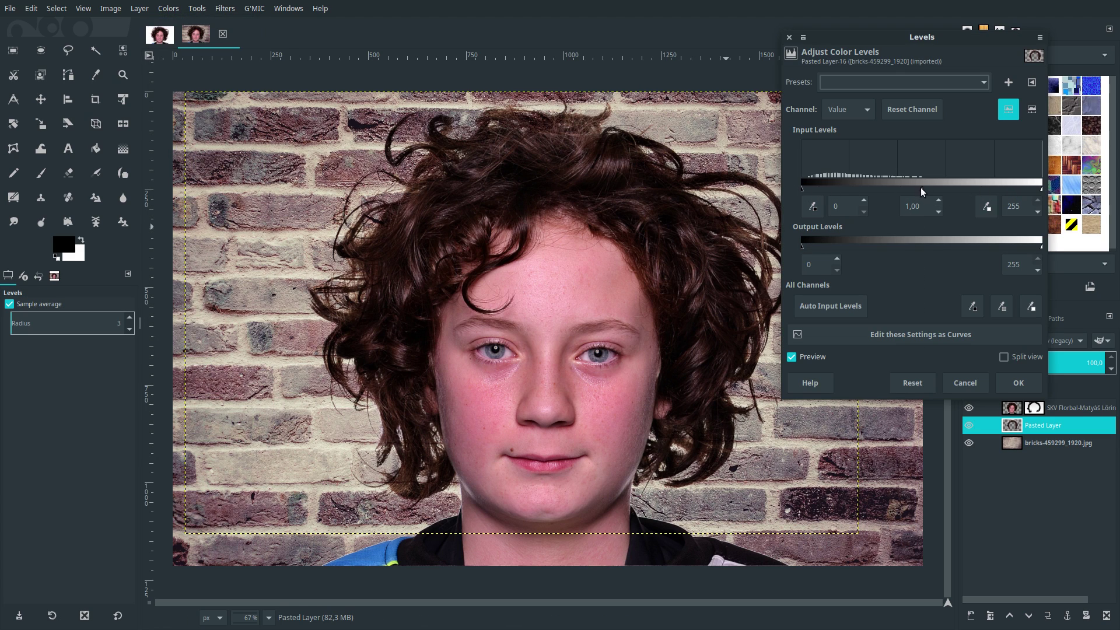
{"action": "left_click_drag", "start_coordinate": [917, 190], "coordinate": [936, 192]}
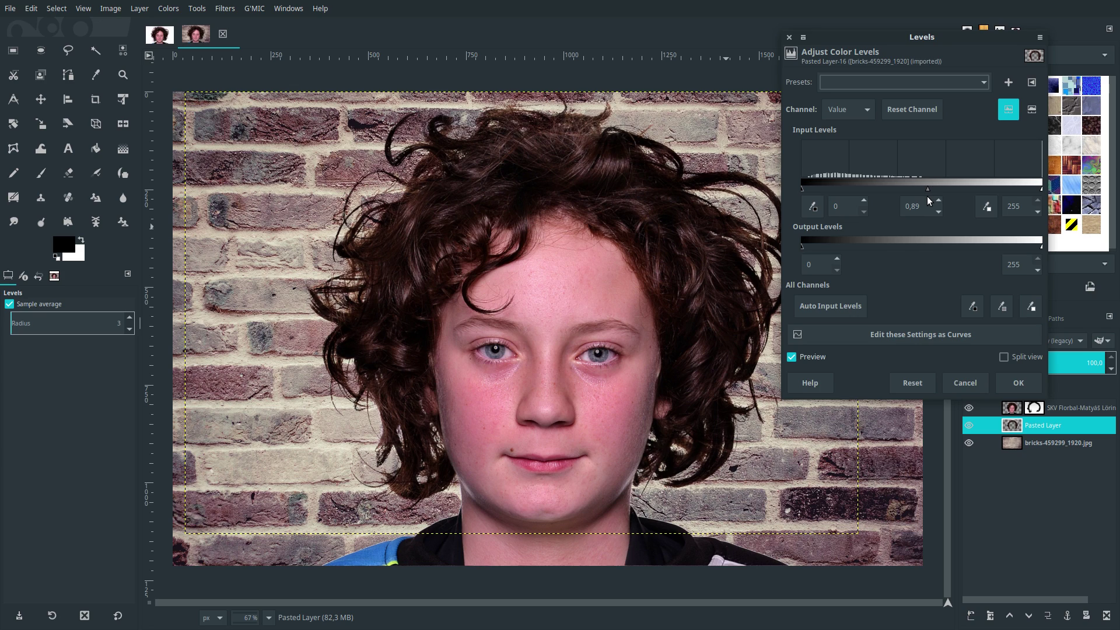
{"action": "left_click_drag", "start_coordinate": [930, 200], "coordinate": [924, 200]}
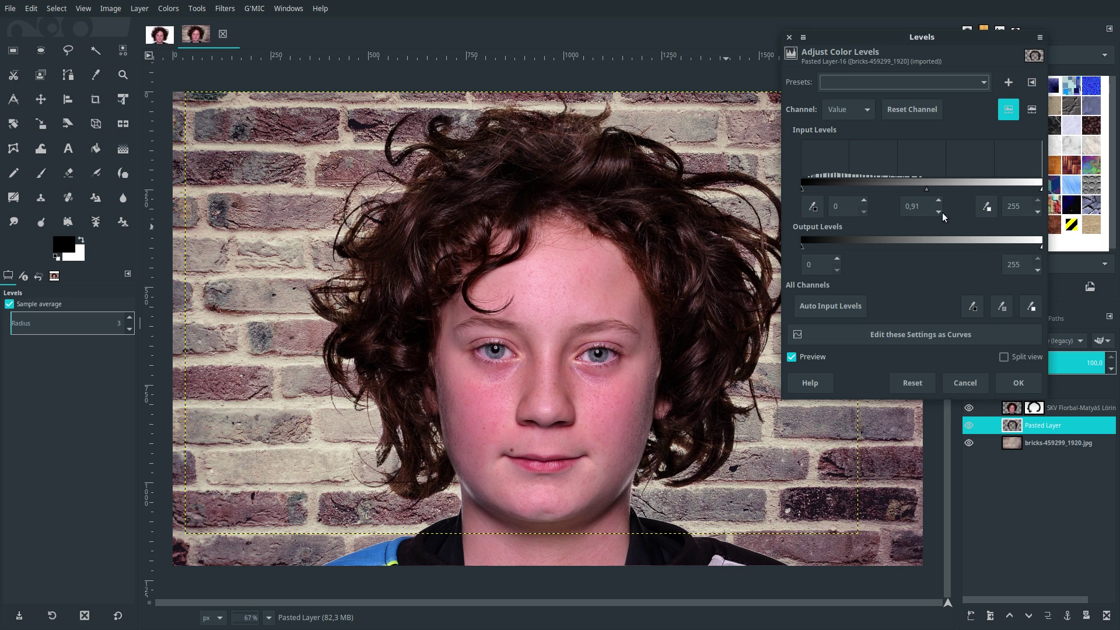
{"action": "left_click", "coordinate": [1019, 382]}
{"action": "left_click", "coordinate": [1011, 411]}
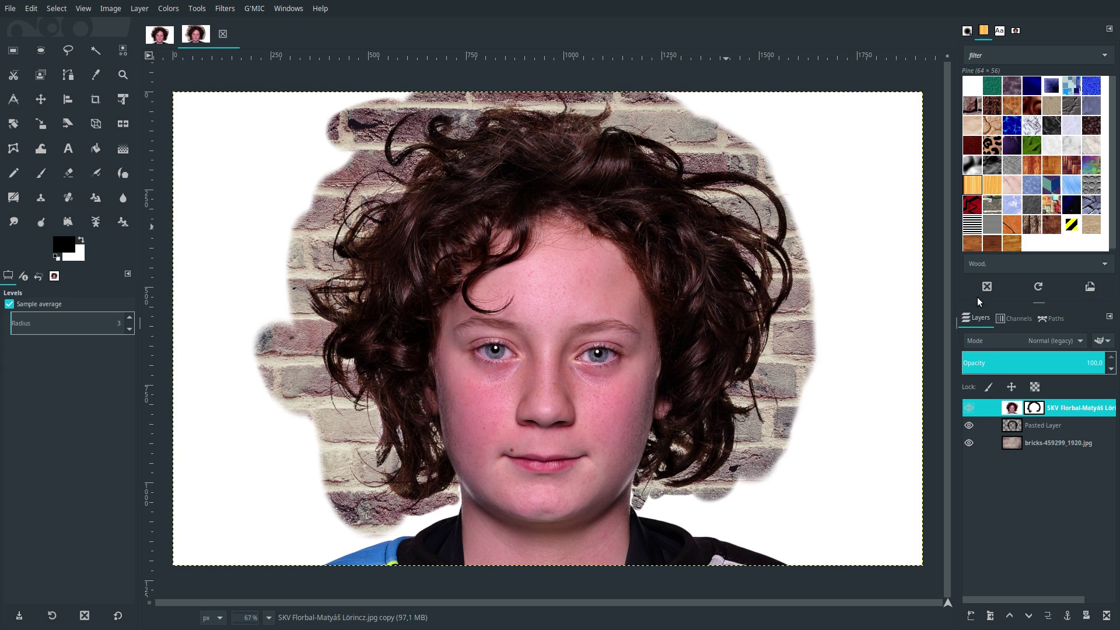
- Undo the stray white fill, then create a Visible layer and hide the layers beneath
{"action": "left_click", "coordinate": [32, 8]}
{"action": "left_click", "coordinate": [58, 22]}
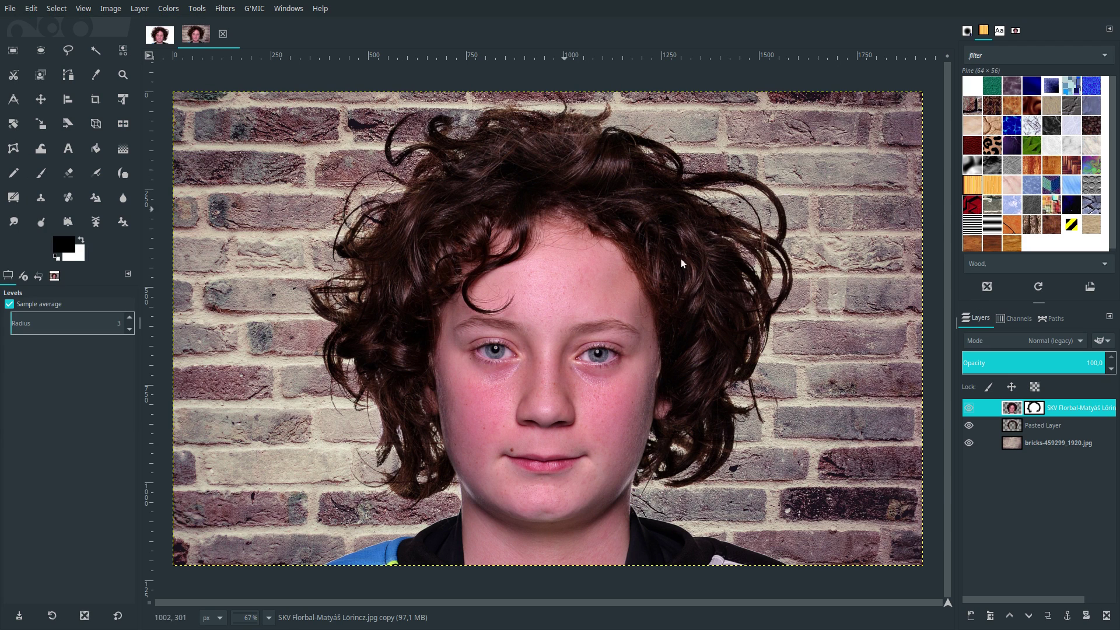
{"action": "right_click", "coordinate": [1011, 411]}
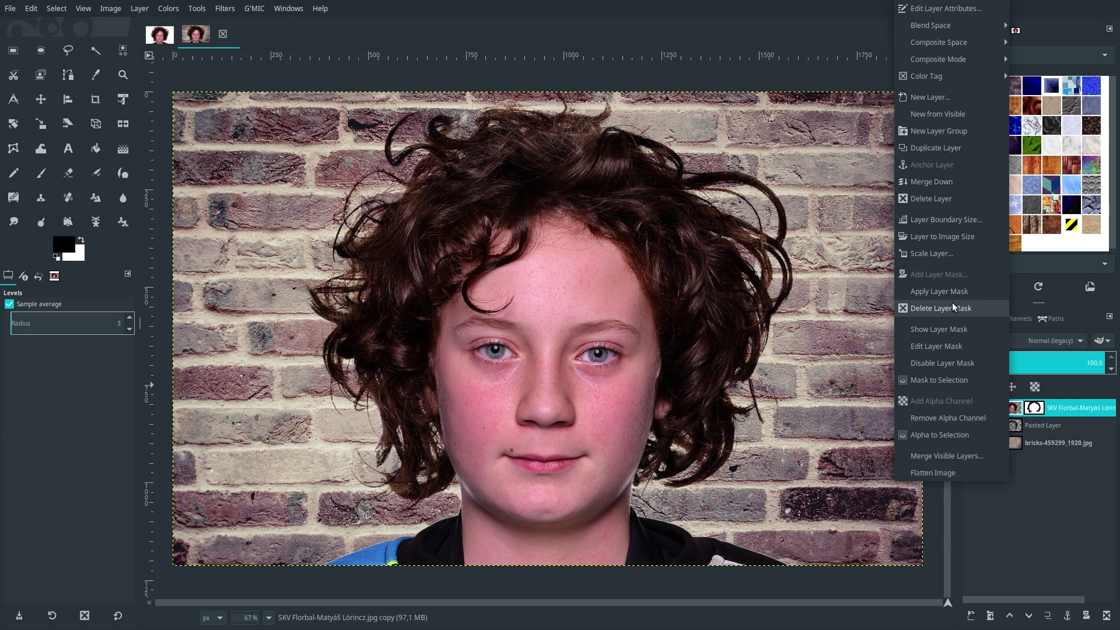
{"action": "left_click", "coordinate": [938, 114]}
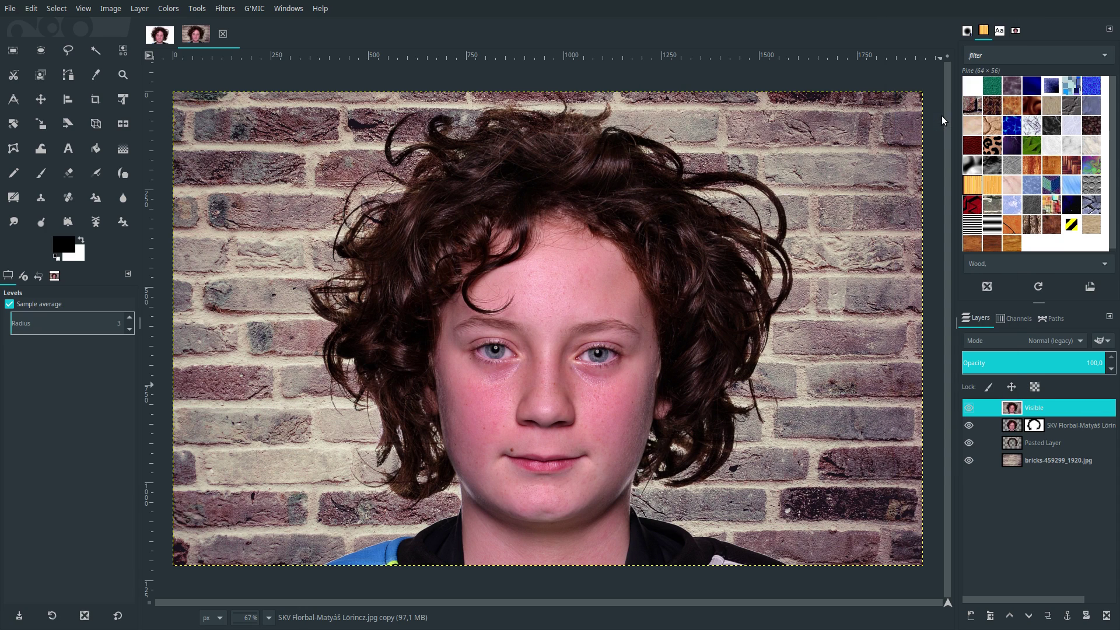
{"action": "left_click", "coordinate": [971, 461]}
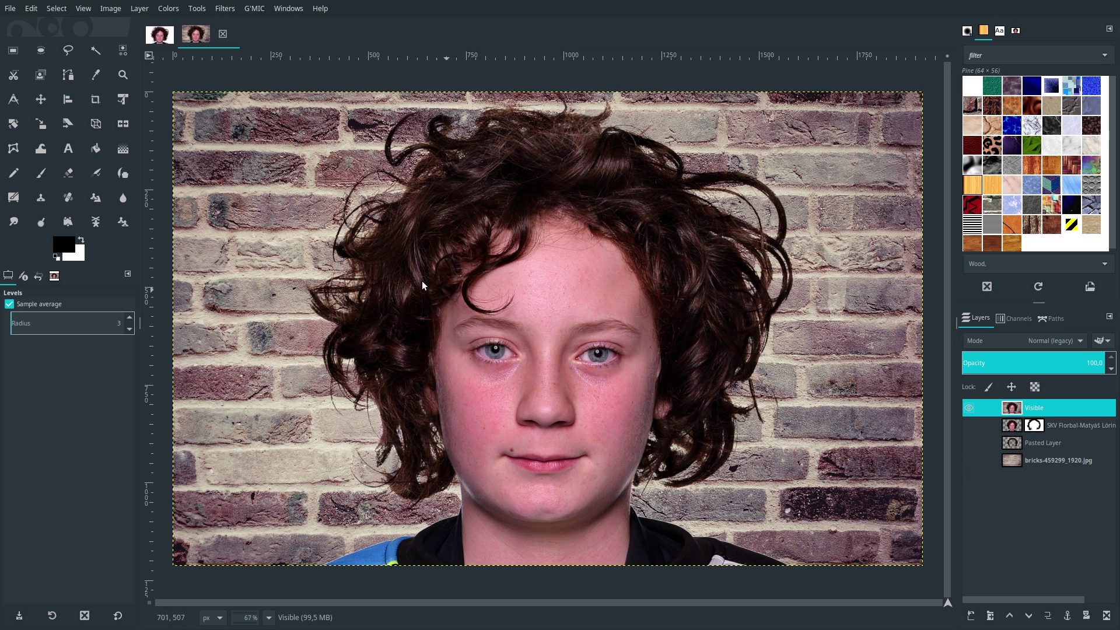
- Sharpen the Visible layer with G'MIC's Details > Sharpen [gradient] filter
{"action": "left_click", "coordinate": [254, 9]}
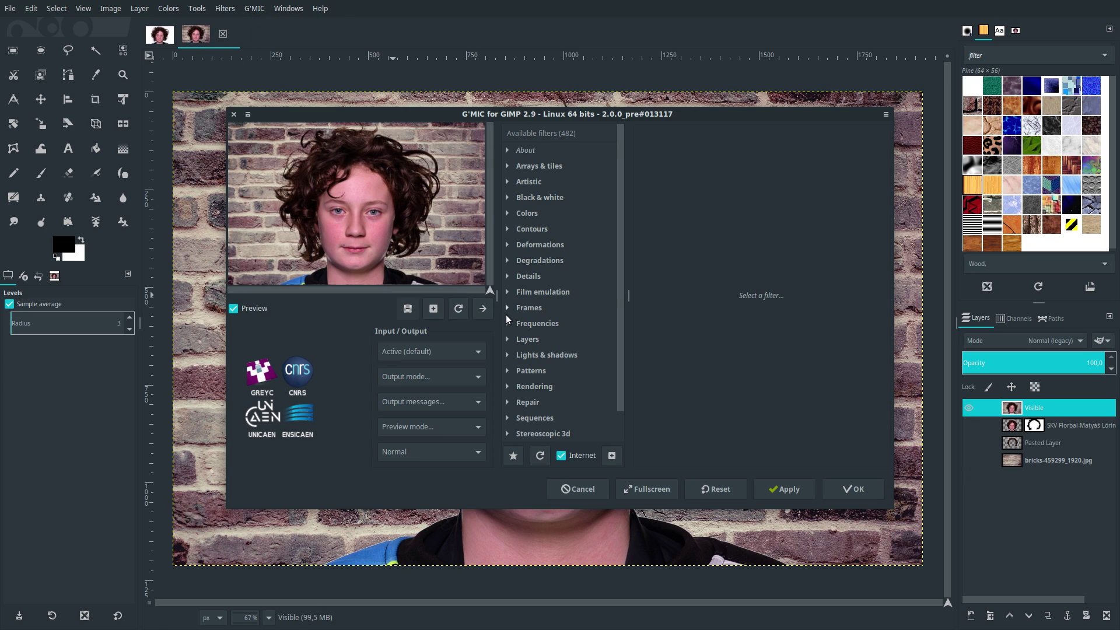
{"action": "left_click", "coordinate": [507, 276]}
{"action": "scroll", "coordinate": [558, 361], "scroll_direction": "down", "scroll_amount": 2}
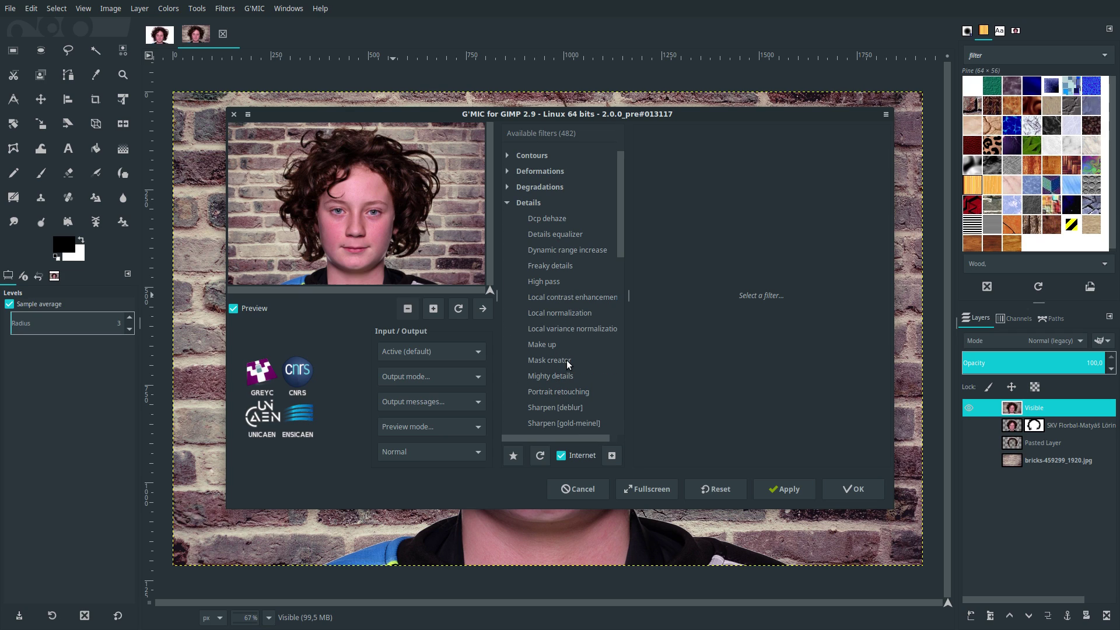
{"action": "scroll", "coordinate": [570, 361], "scroll_direction": "down", "scroll_amount": 1}
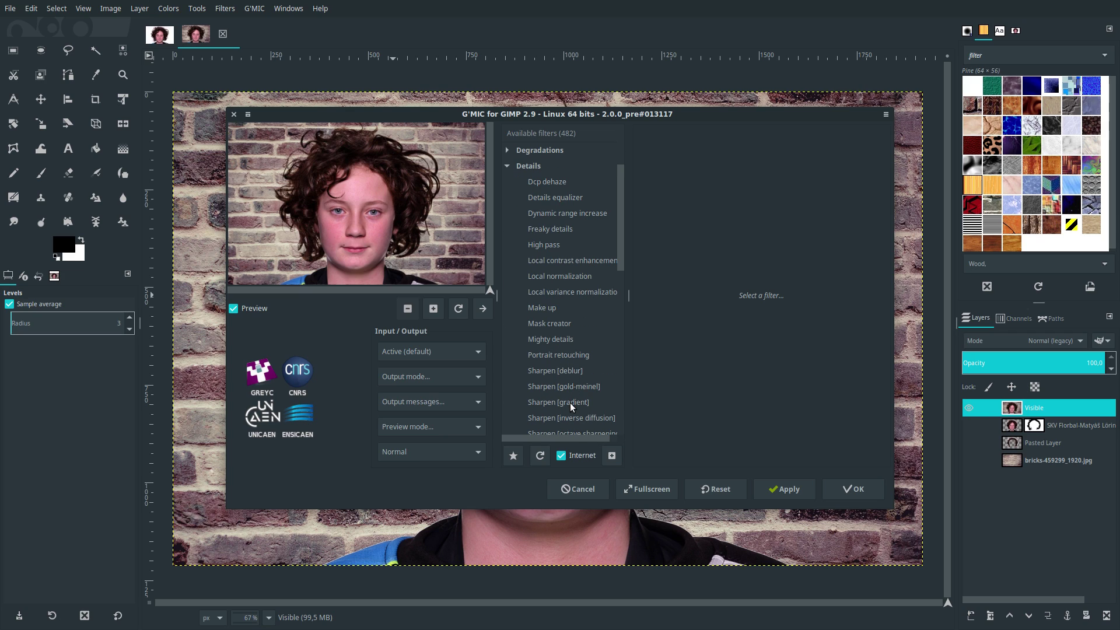
{"action": "left_click", "coordinate": [569, 402]}
{"action": "left_click", "coordinate": [813, 493]}
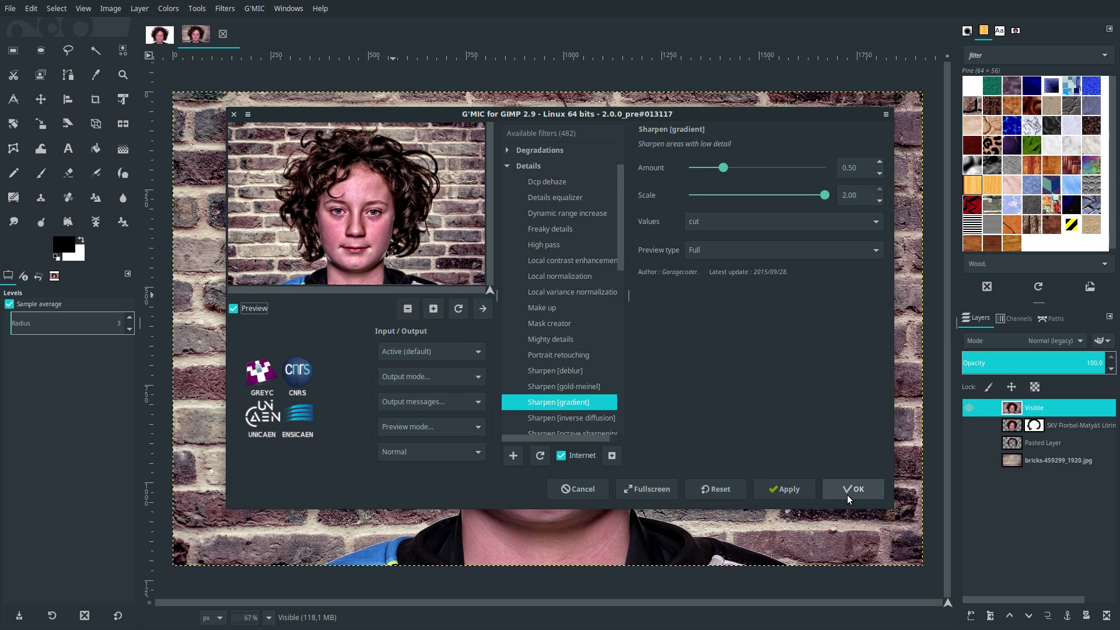
{"action": "left_click", "coordinate": [850, 492]}
- Apply Unsharp Mask with standard deviation 0.45 and scale 4.0
{"action": "left_click", "coordinate": [225, 9]}
{"action": "mouse_move", "coordinate": [240, 113]}
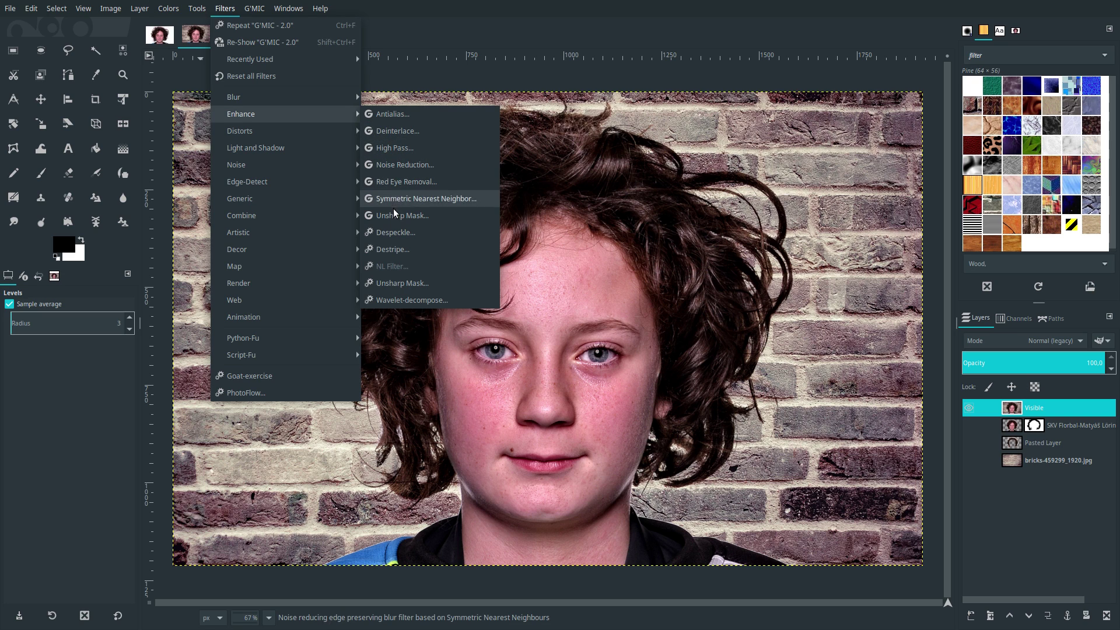
{"action": "left_click", "coordinate": [400, 215]}
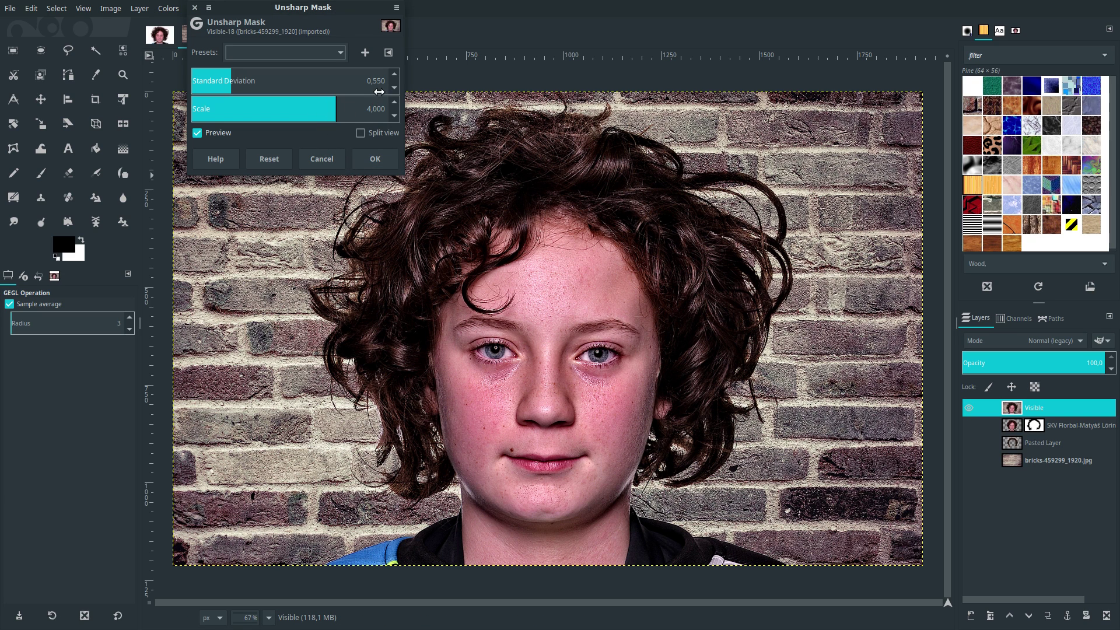
{"action": "left_click_drag", "start_coordinate": [372, 82], "coordinate": [383, 82]}
{"action": "type", "text": "45"}
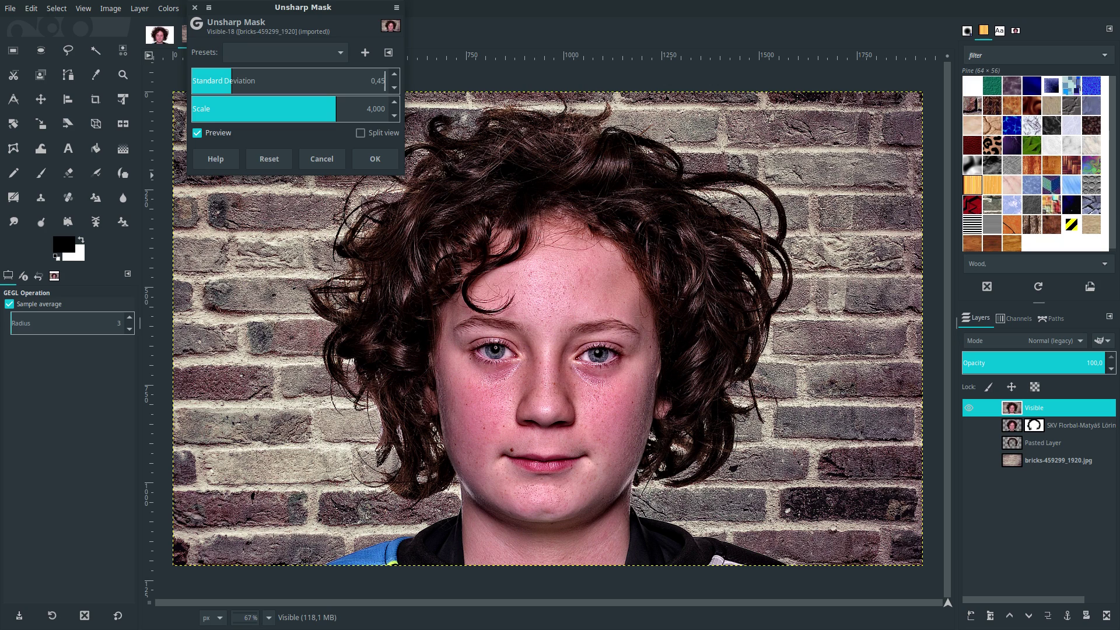
{"action": "key", "text": "Return"}
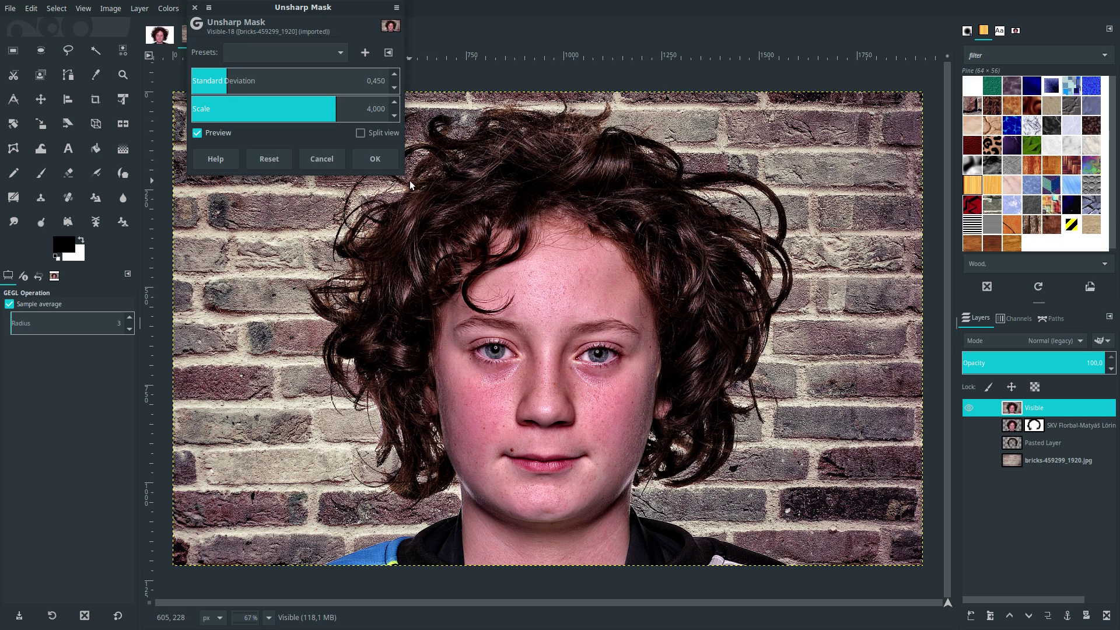
{"action": "left_click", "coordinate": [373, 158]}
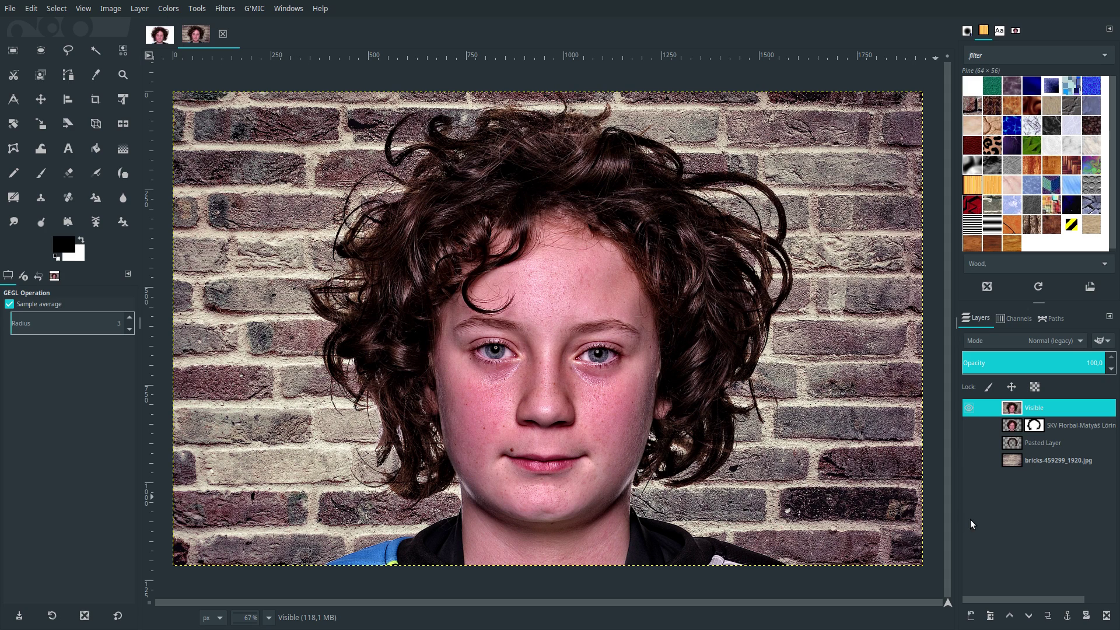
- Duplicate the Visible layer and bend its Blue curve up in shadows, down in highlights
{"action": "left_click", "coordinate": [1048, 615]}
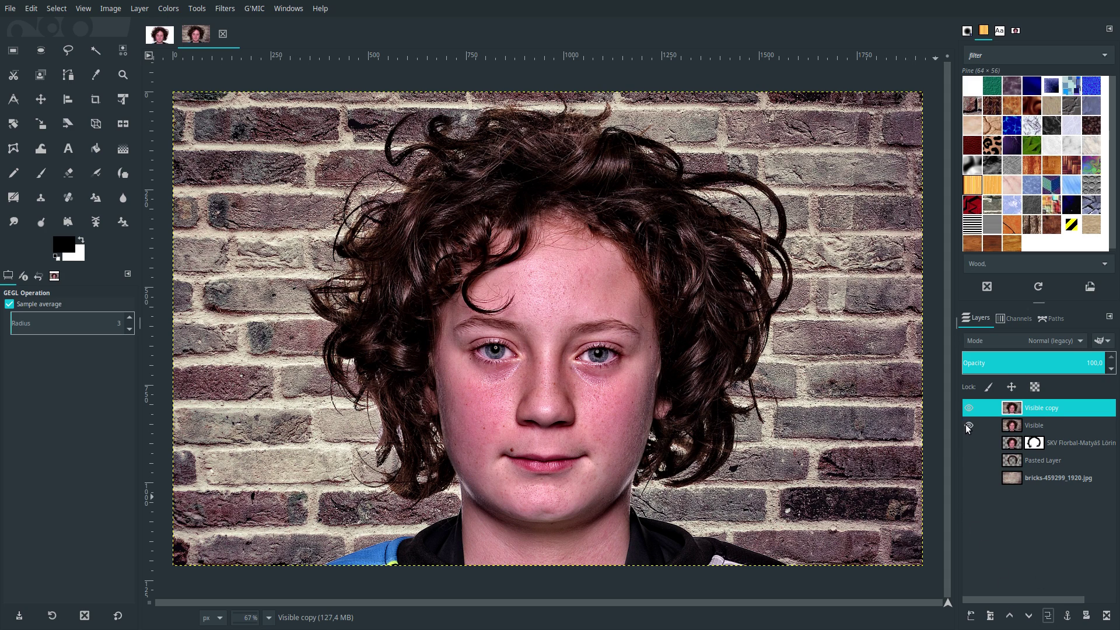
{"action": "left_click", "coordinate": [169, 8]}
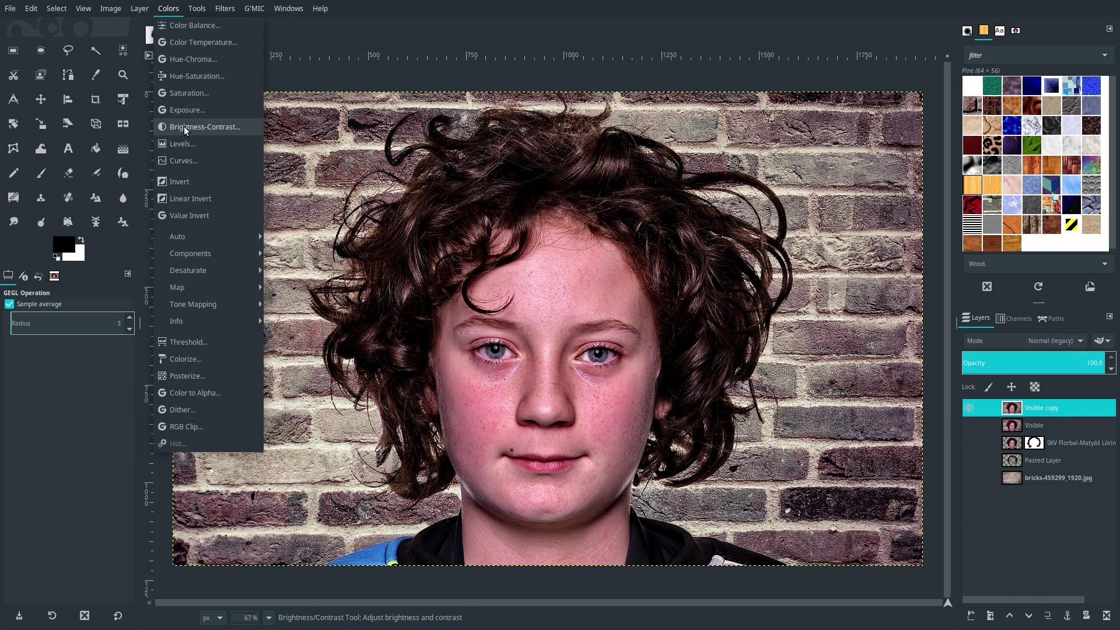
{"action": "left_click", "coordinate": [183, 160]}
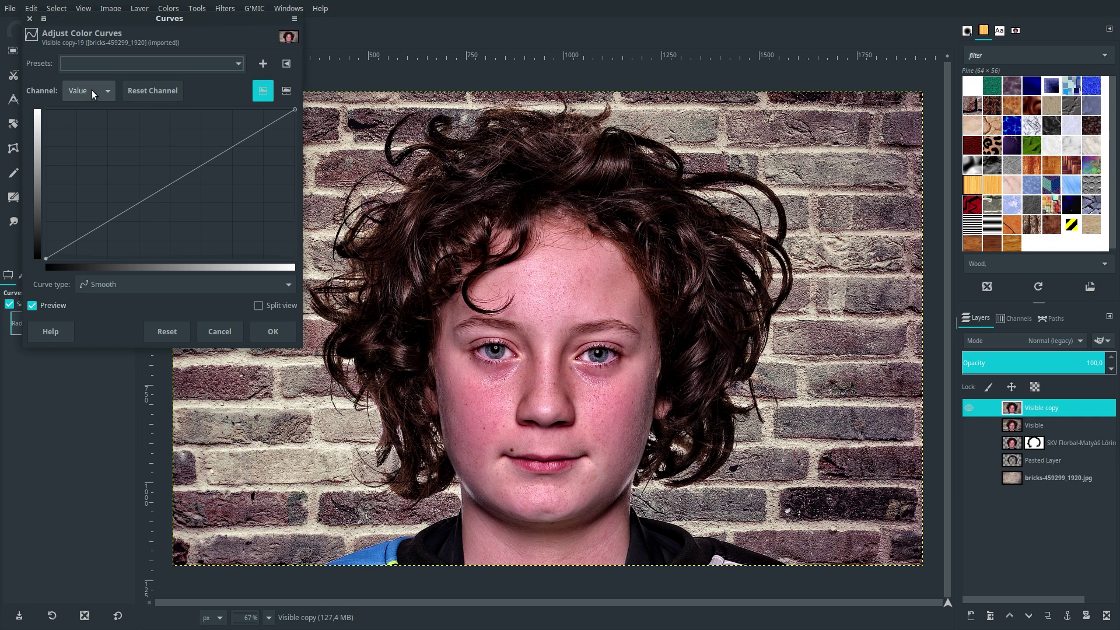
{"action": "left_click", "coordinate": [90, 90]}
{"action": "left_click", "coordinate": [83, 147]}
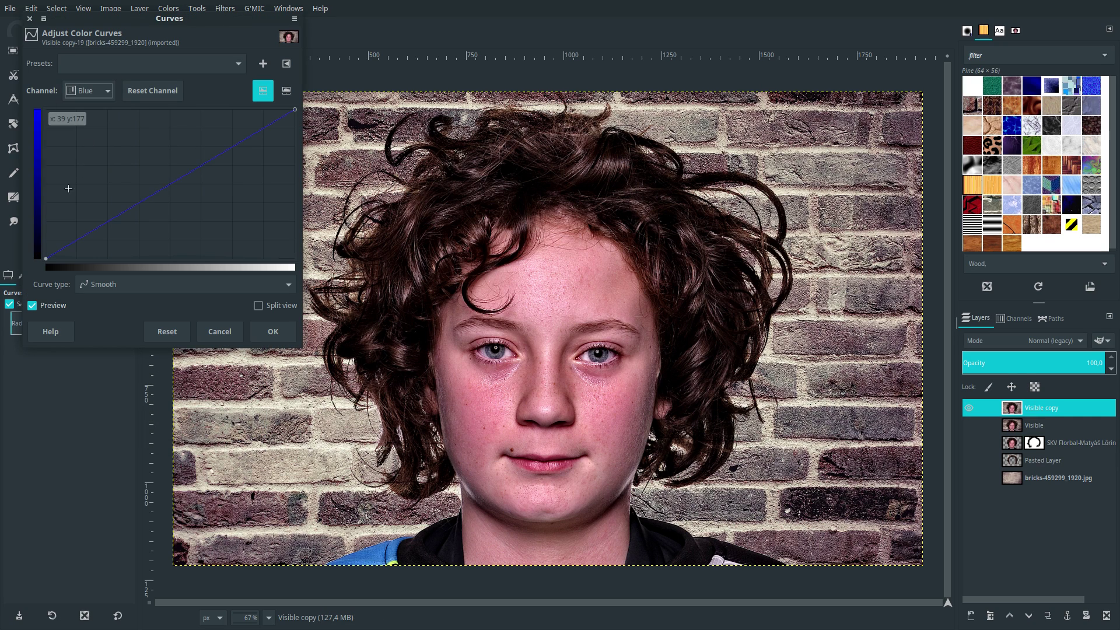
{"action": "left_click_drag", "start_coordinate": [83, 234], "coordinate": [80, 228]}
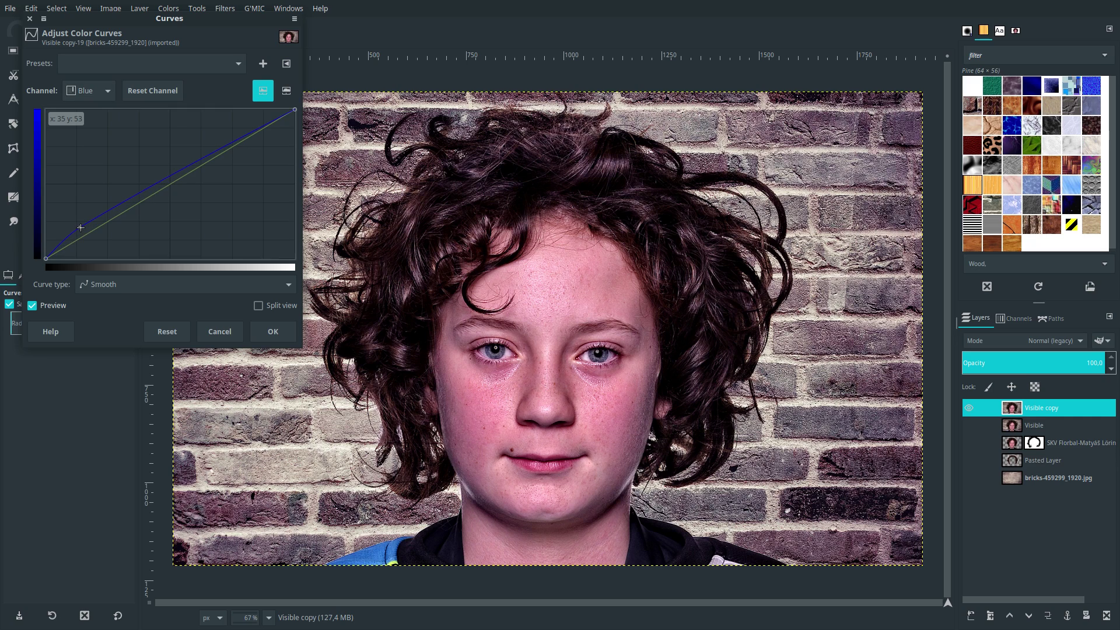
{"action": "left_click_drag", "start_coordinate": [265, 126], "coordinate": [265, 135]}
- Raise the Green and Red black points, lift red midtones, and apply the Curves grade
{"action": "left_click", "coordinate": [77, 90]}
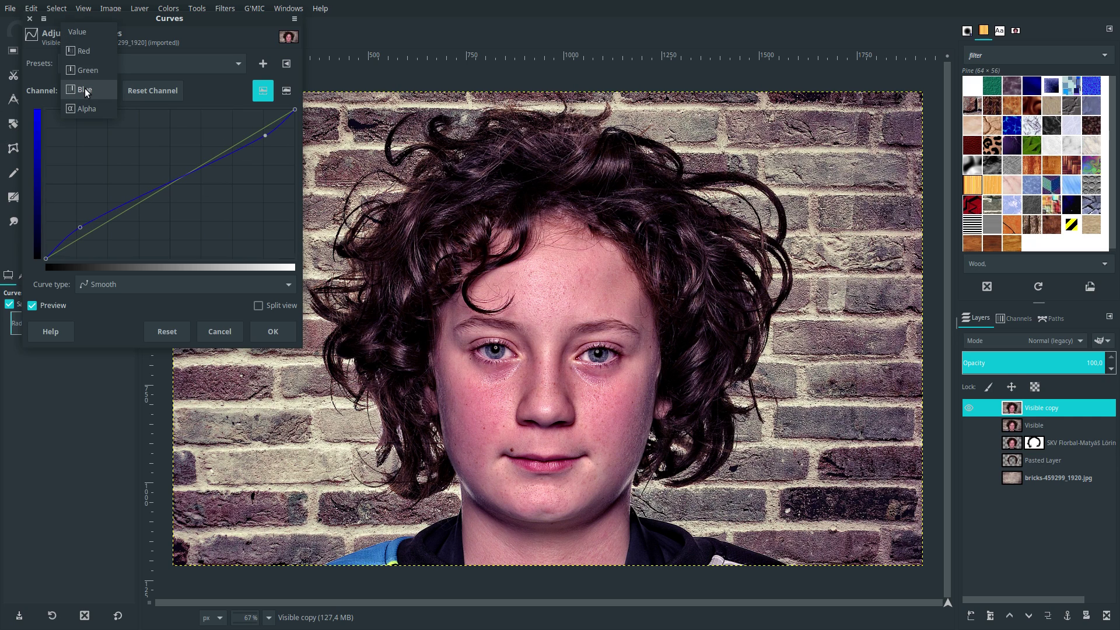
{"action": "left_click", "coordinate": [87, 70]}
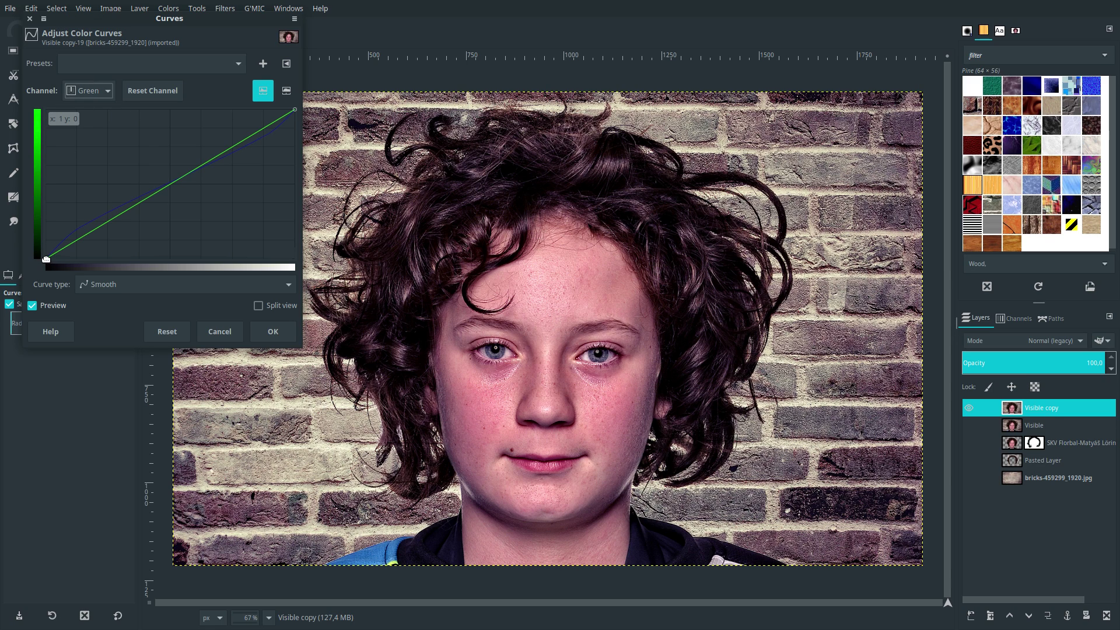
{"action": "left_click_drag", "start_coordinate": [49, 257], "coordinate": [63, 259]}
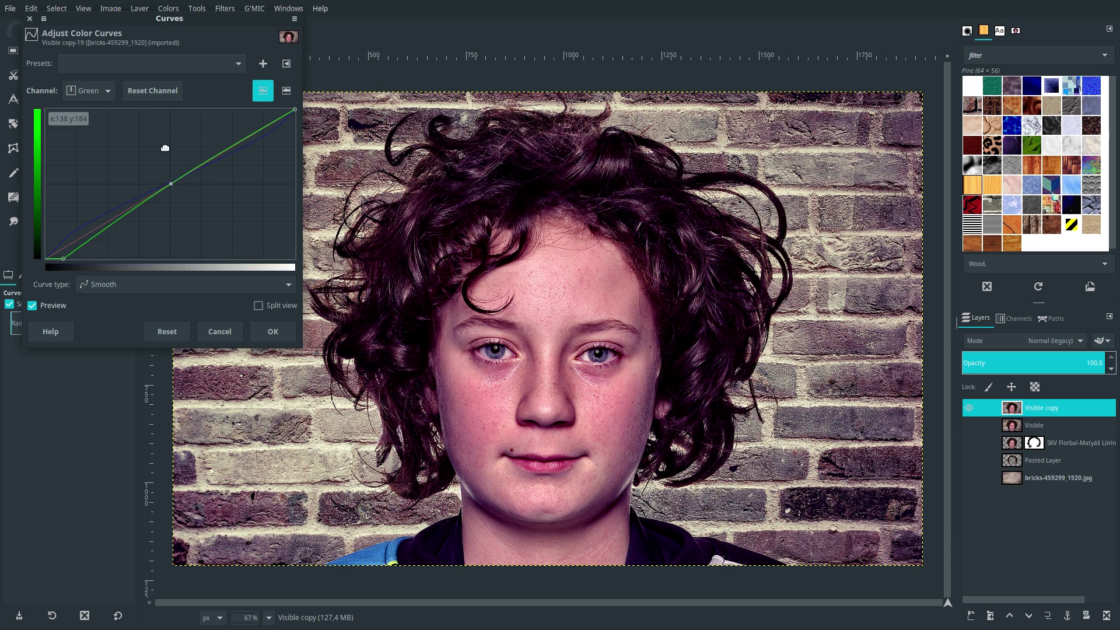
{"action": "left_click", "coordinate": [98, 90]}
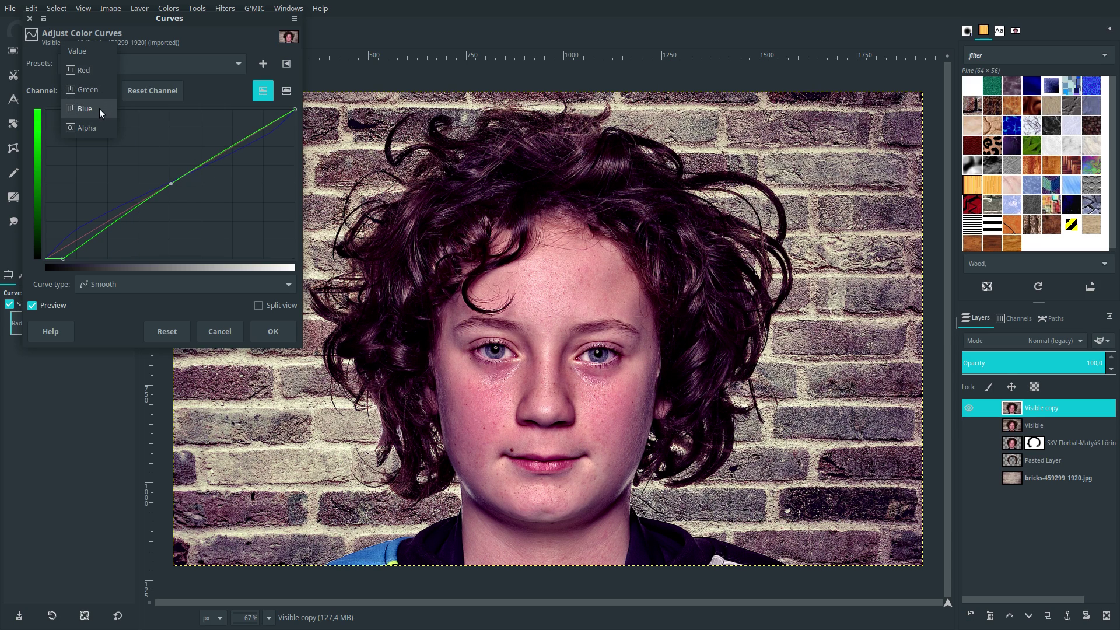
{"action": "left_click", "coordinate": [82, 70]}
{"action": "left_click_drag", "start_coordinate": [46, 259], "coordinate": [103, 276]}
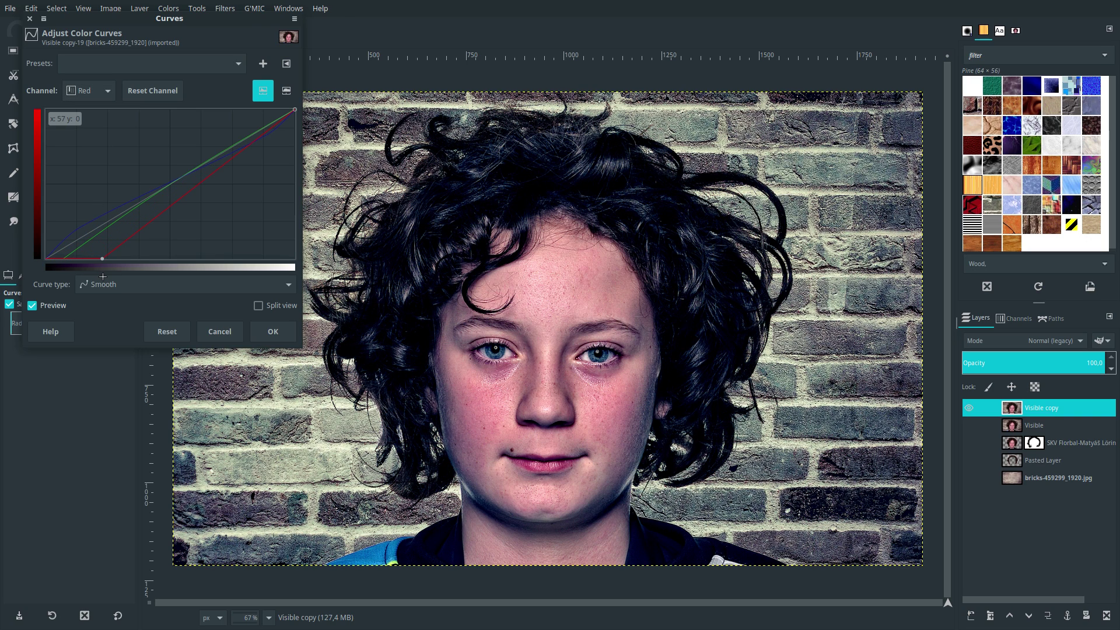
{"action": "left_click_drag", "start_coordinate": [179, 191], "coordinate": [170, 184]}
{"action": "left_click", "coordinate": [224, 150]}
{"action": "left_click", "coordinate": [273, 331]}
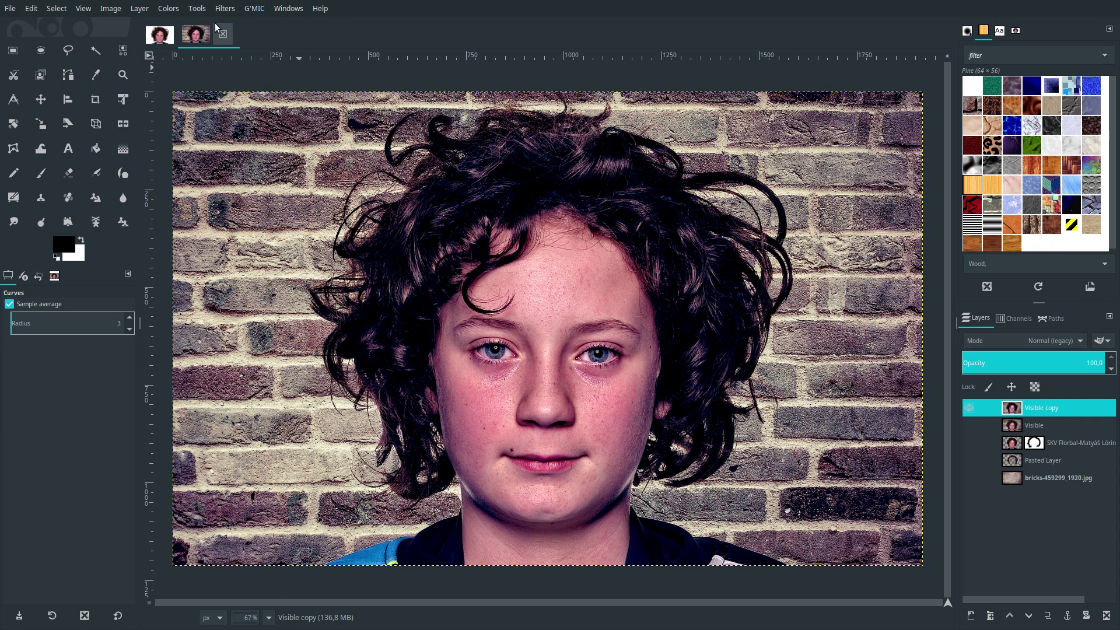
- Apply a dark Vignette to the graded copy, then repeat it once more
{"action": "left_click", "coordinate": [224, 10]}
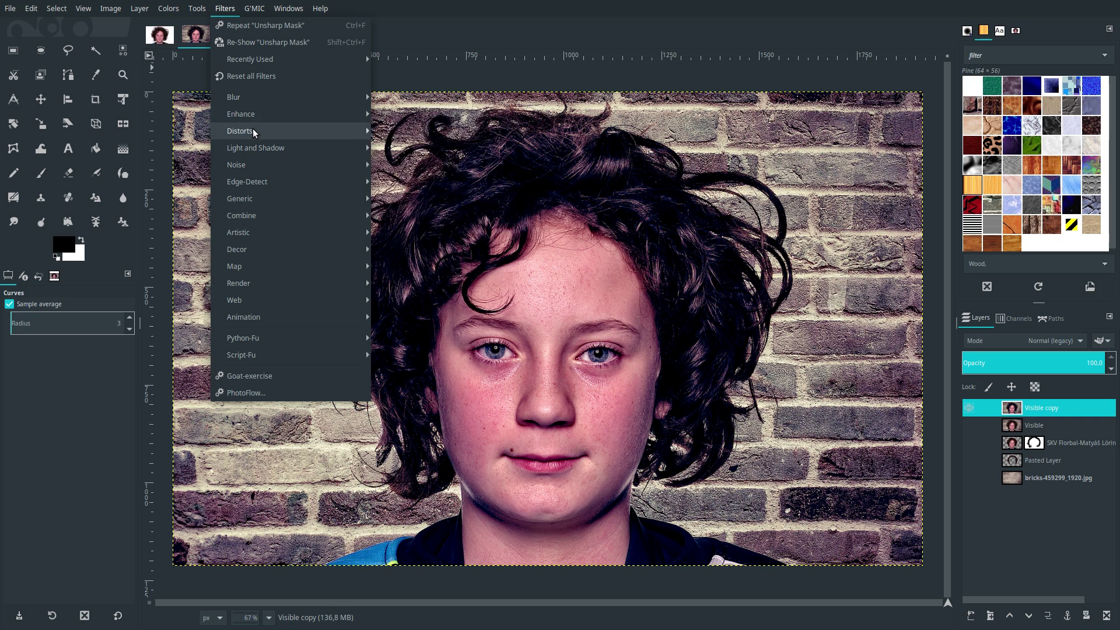
{"action": "mouse_move", "coordinate": [255, 148]}
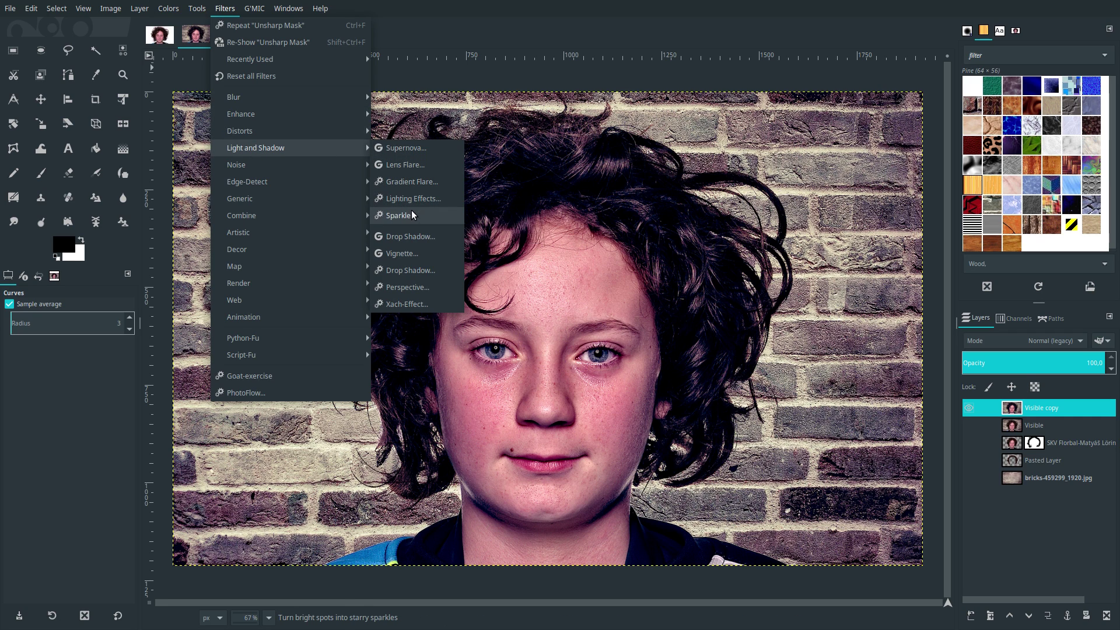
{"action": "left_click", "coordinate": [420, 254]}
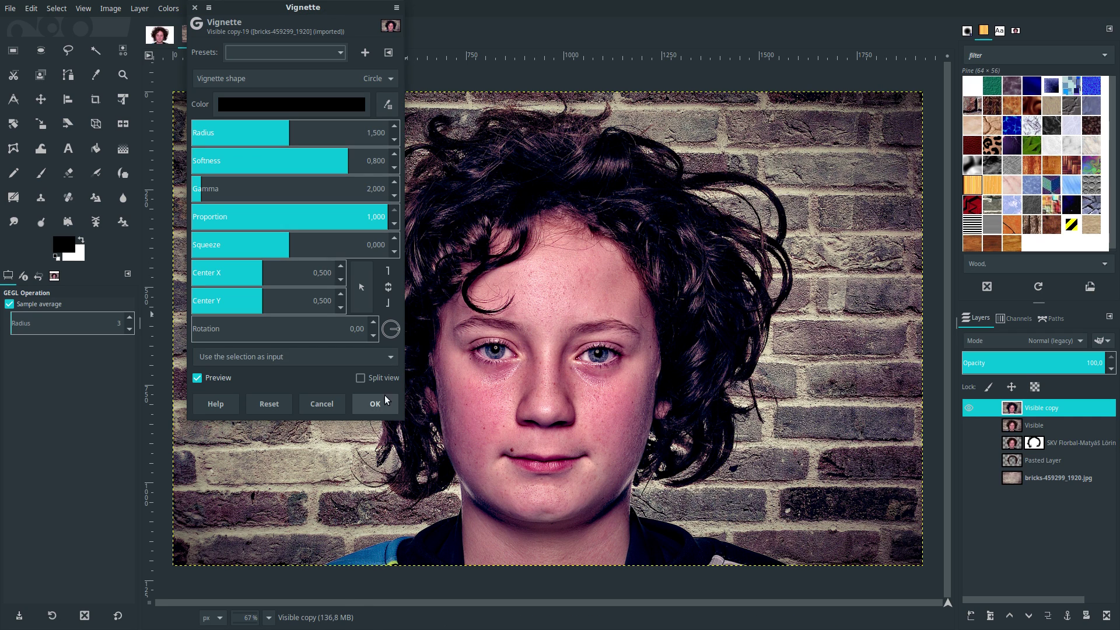
{"action": "left_click", "coordinate": [375, 404]}
{"action": "left_click", "coordinate": [224, 8]}
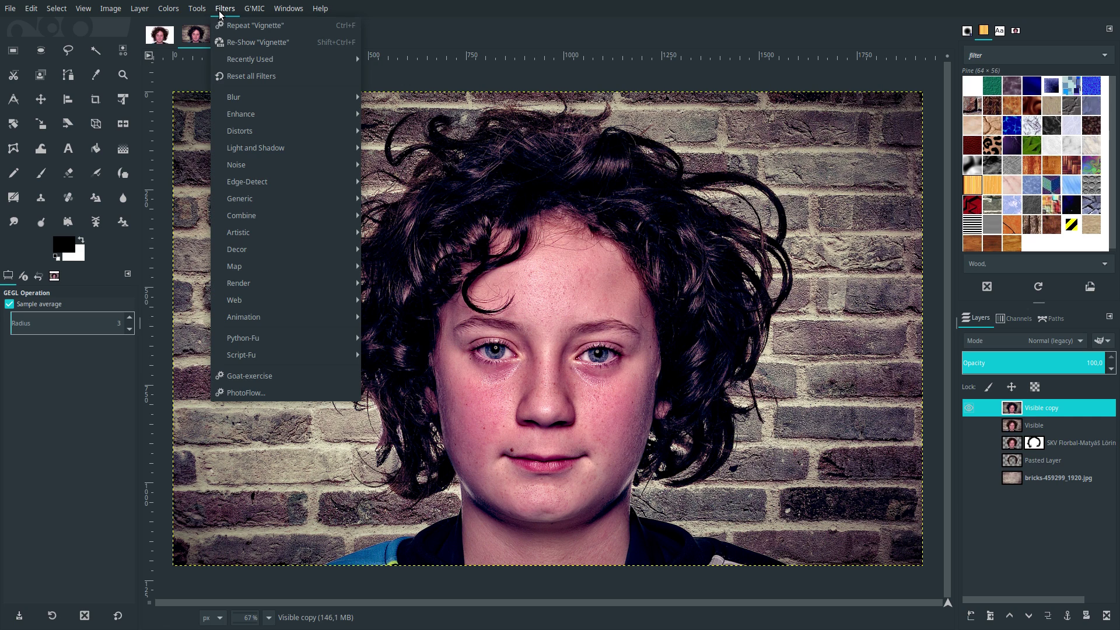
{"action": "left_click", "coordinate": [224, 24]}
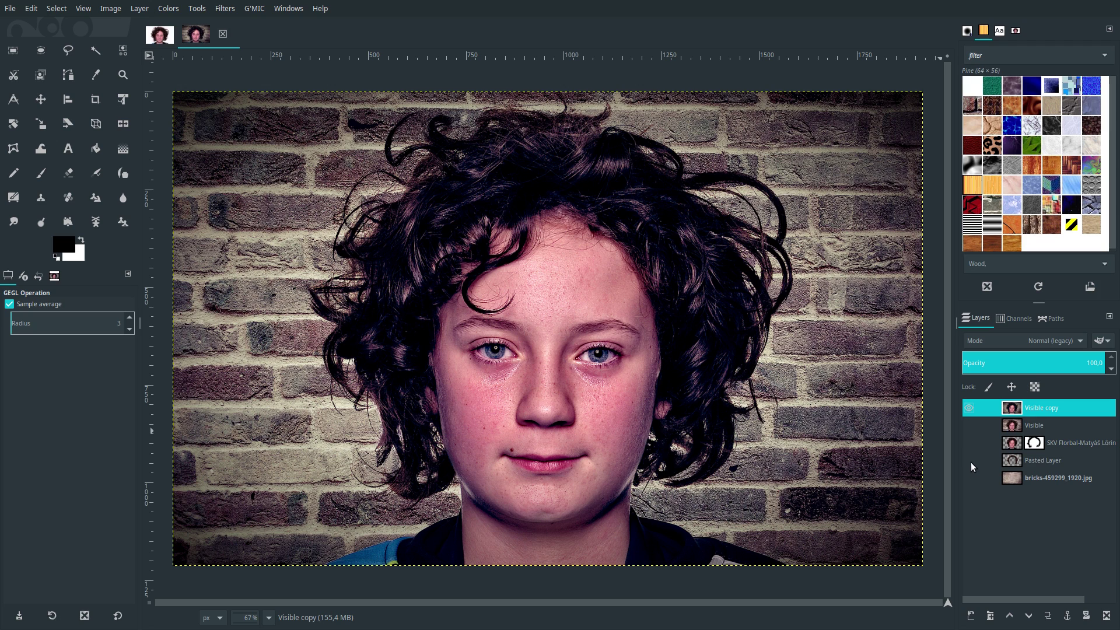
- Compare the original portrait and toggle the graded copy for a before/after check
{"action": "left_click", "coordinate": [161, 35]}
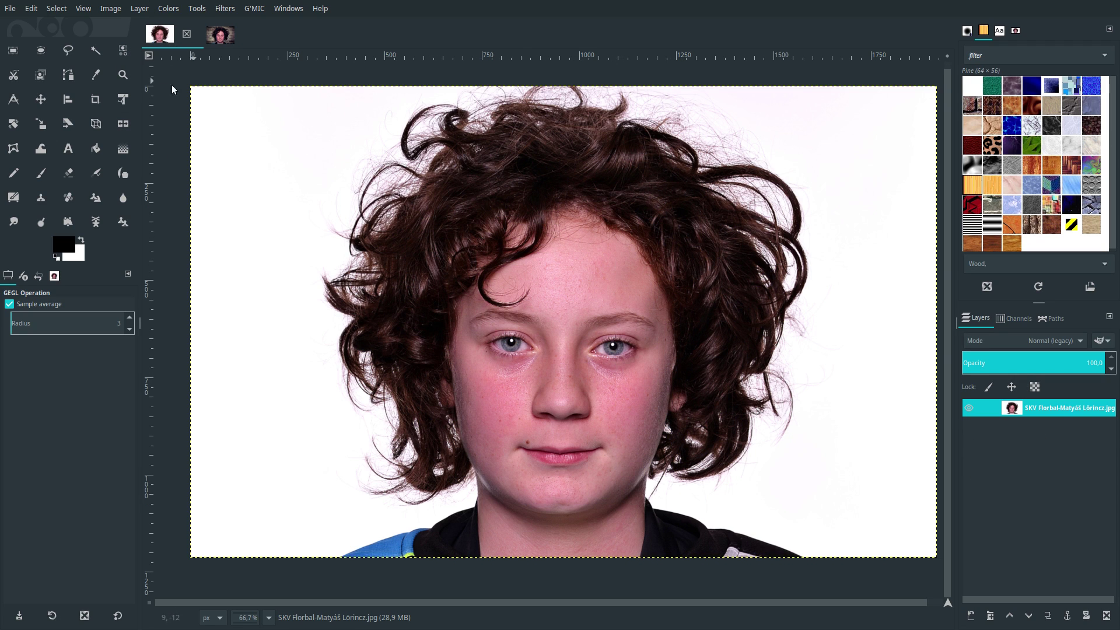
{"action": "left_click", "coordinate": [220, 36]}
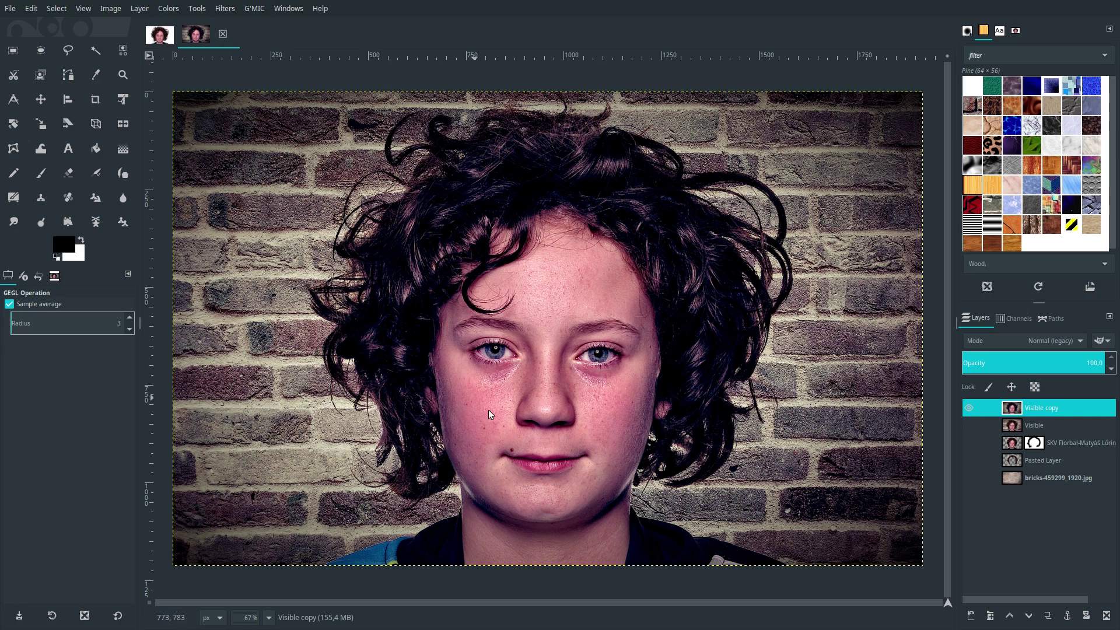
{"action": "left_click", "coordinate": [969, 426]}
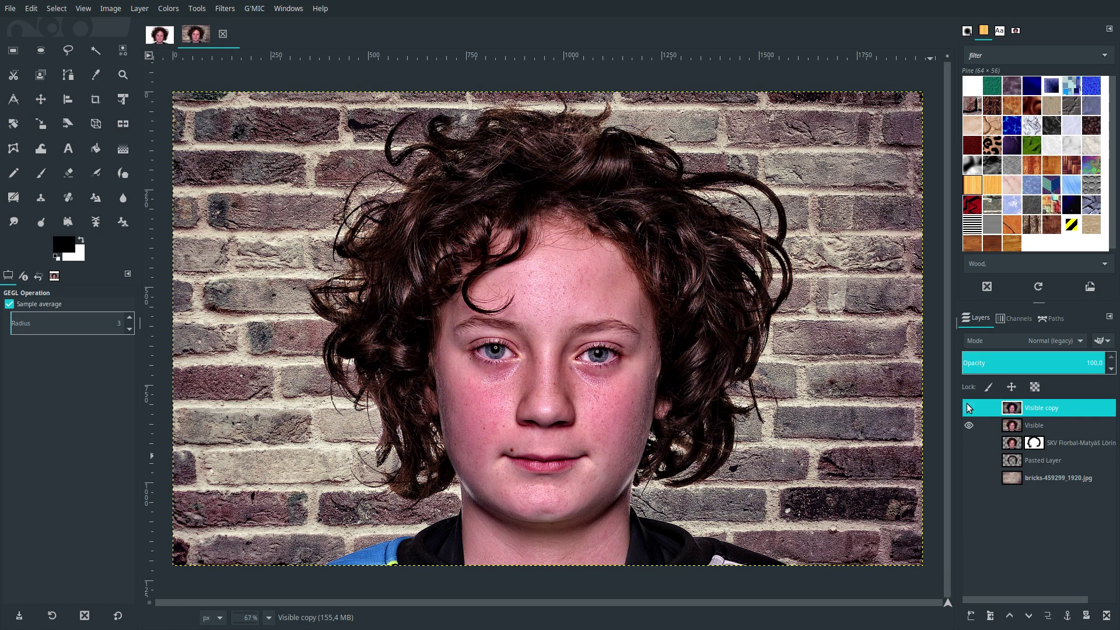
{"action": "left_click", "coordinate": [969, 408]}
{"action": "left_click", "coordinate": [969, 408]}
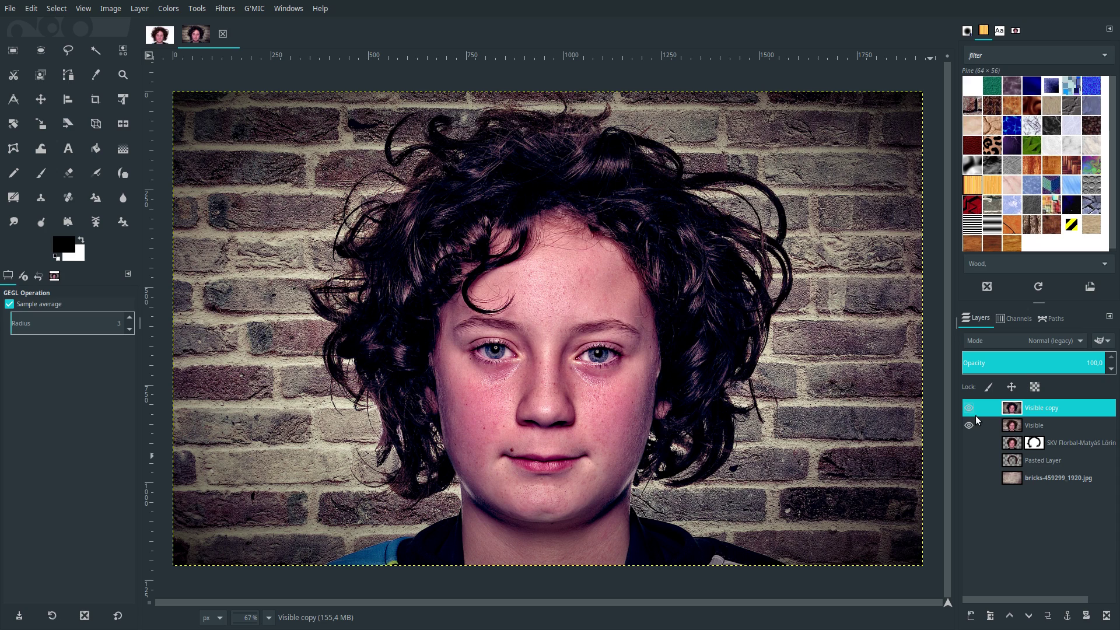
{"action": "left_click", "coordinate": [968, 425]}
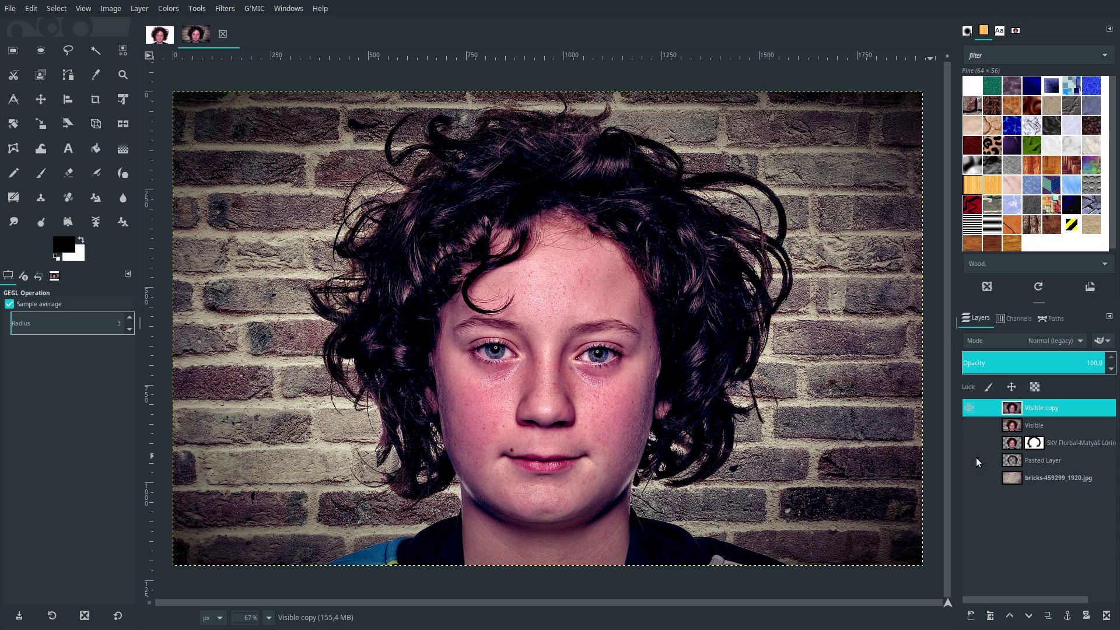
- View the brick wall layers alone, then turn all five layers back on
{"action": "left_click", "coordinate": [969, 407]}
{"action": "left_click", "coordinate": [977, 478]}
{"action": "left_click", "coordinate": [969, 477]}
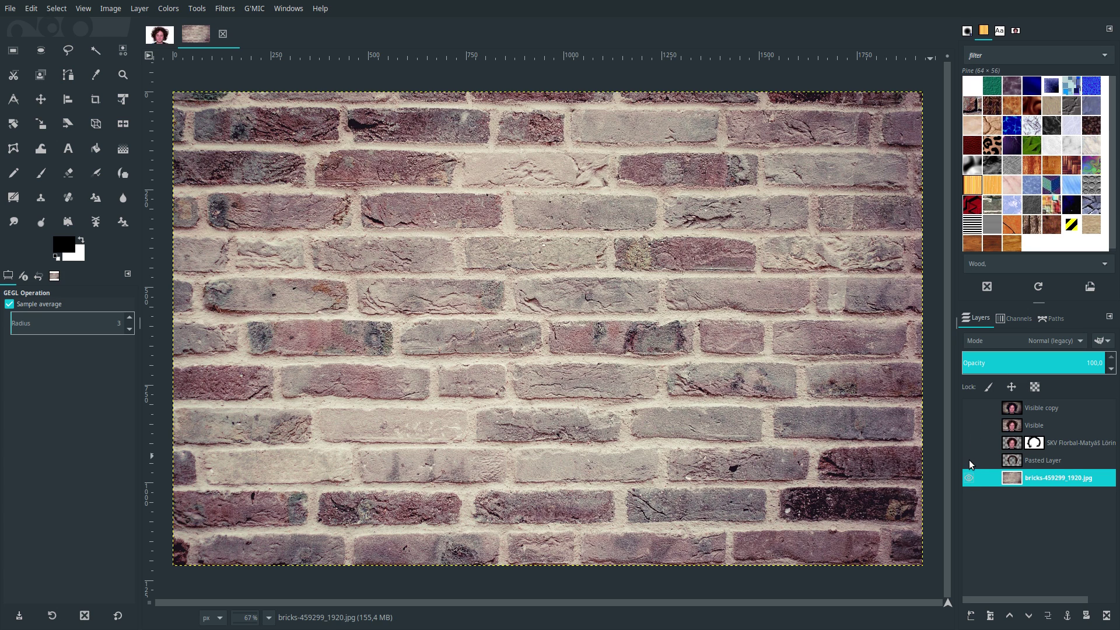
{"action": "left_click", "coordinate": [969, 443]}
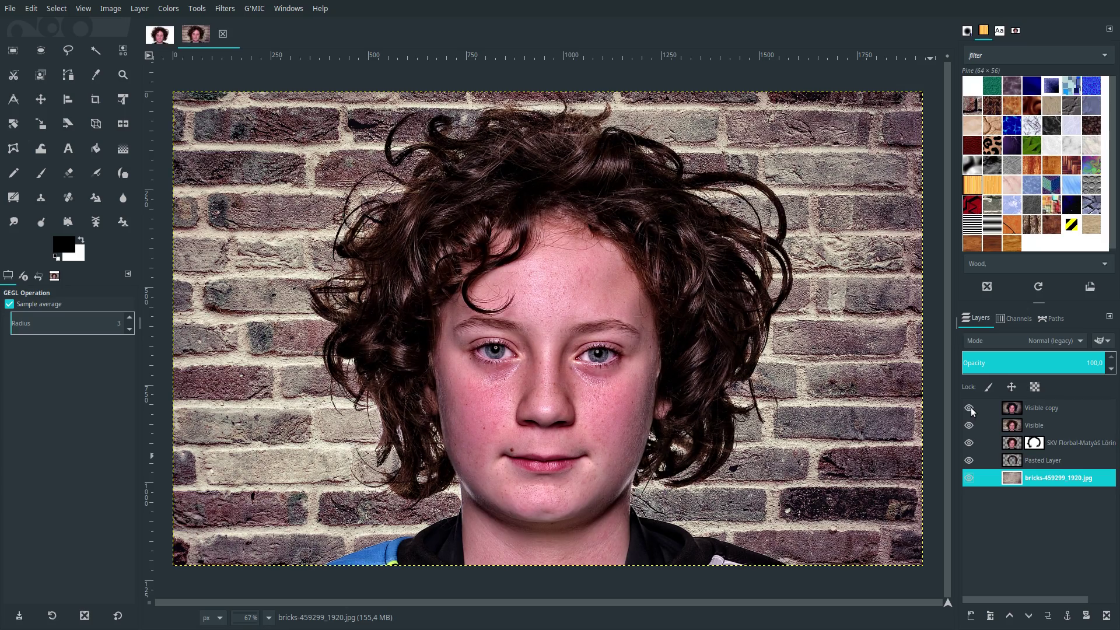
{"action": "left_click", "coordinate": [969, 407]}
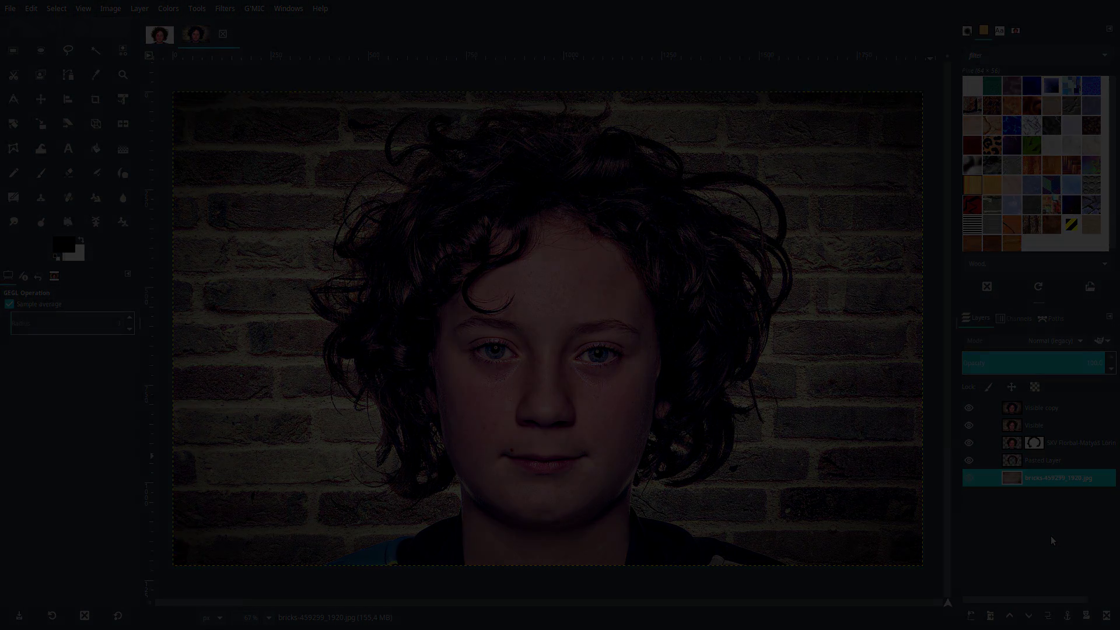